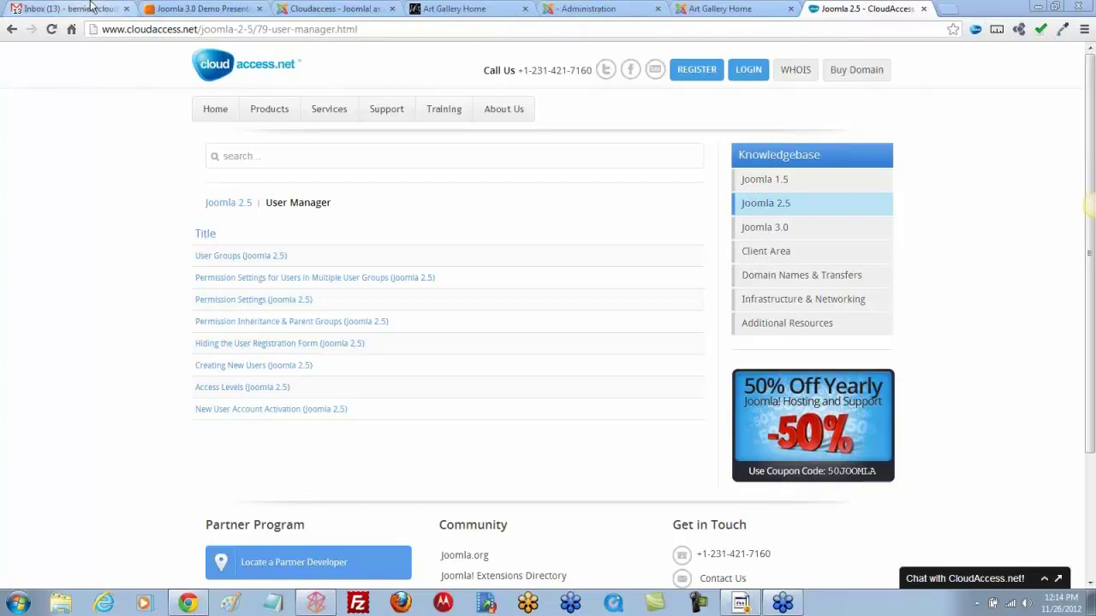
- In the Joomla administration's User Manager, add and save a viewing access level titled with the new user's first name
left_click(325, 9)
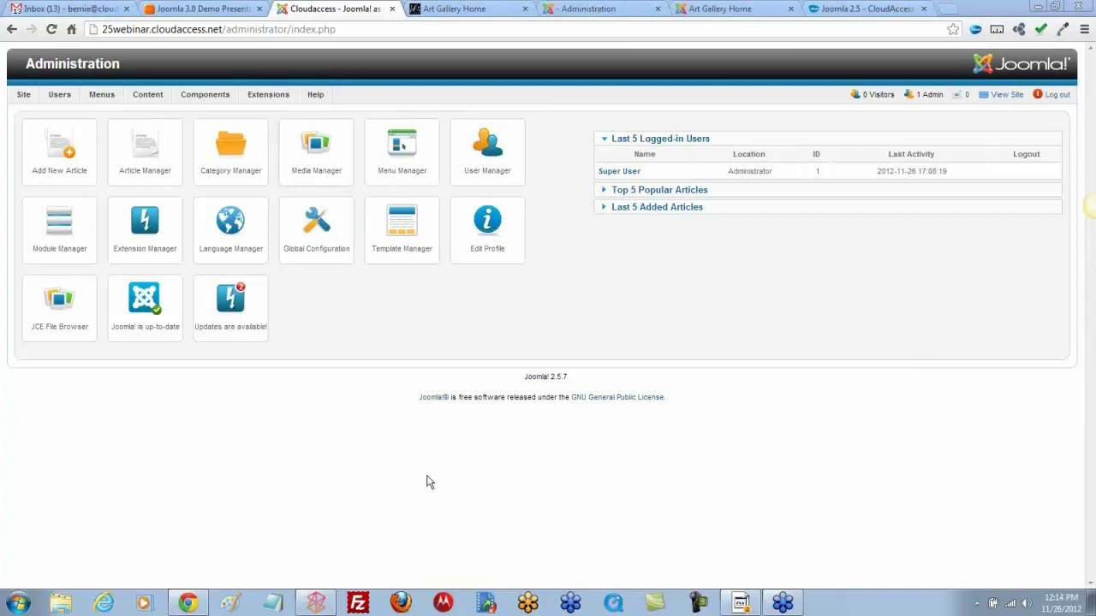
mouse_move(62, 97)
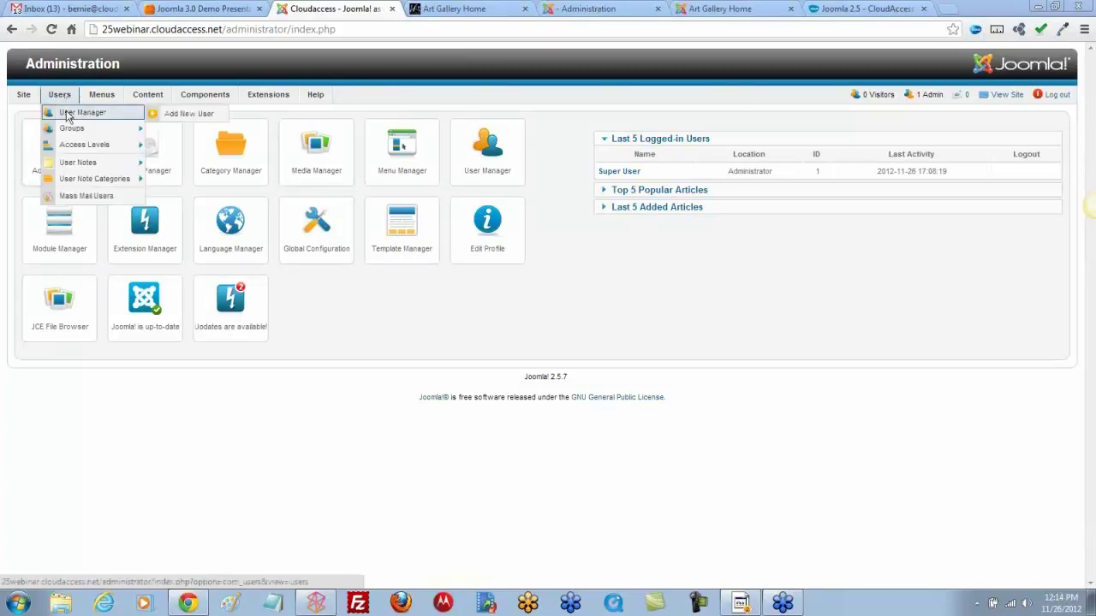
left_click(69, 119)
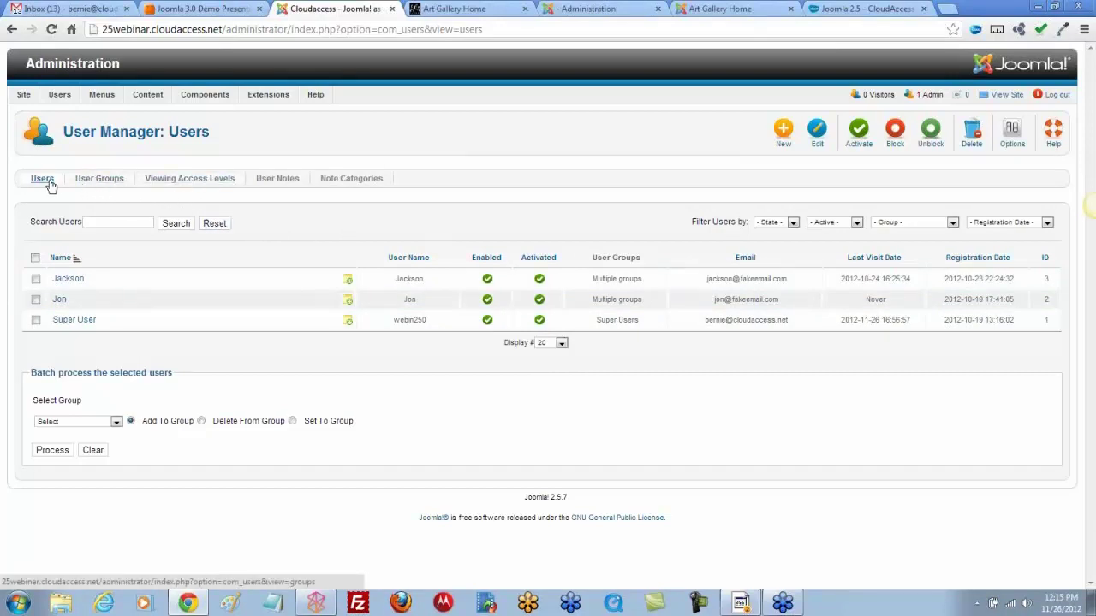
left_click(191, 182)
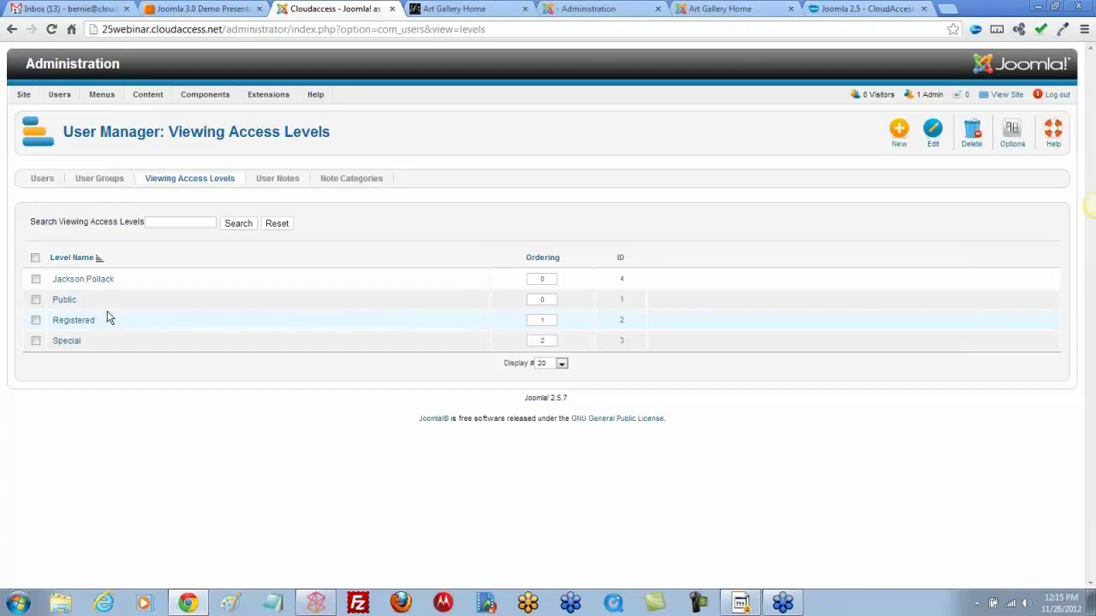
left_click(899, 130)
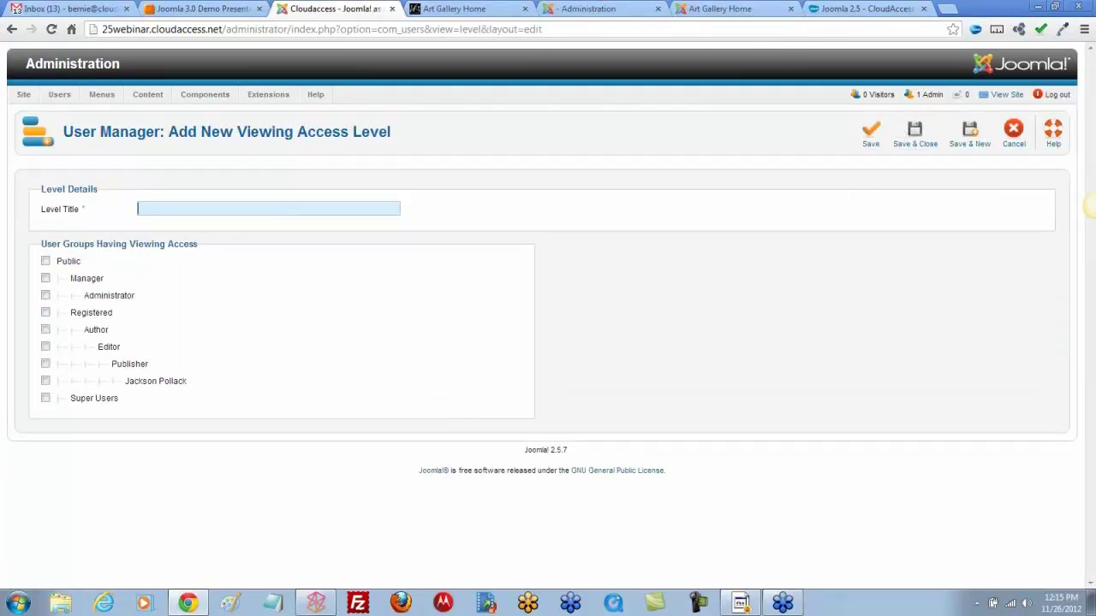
type("John")
left_click(895, 143)
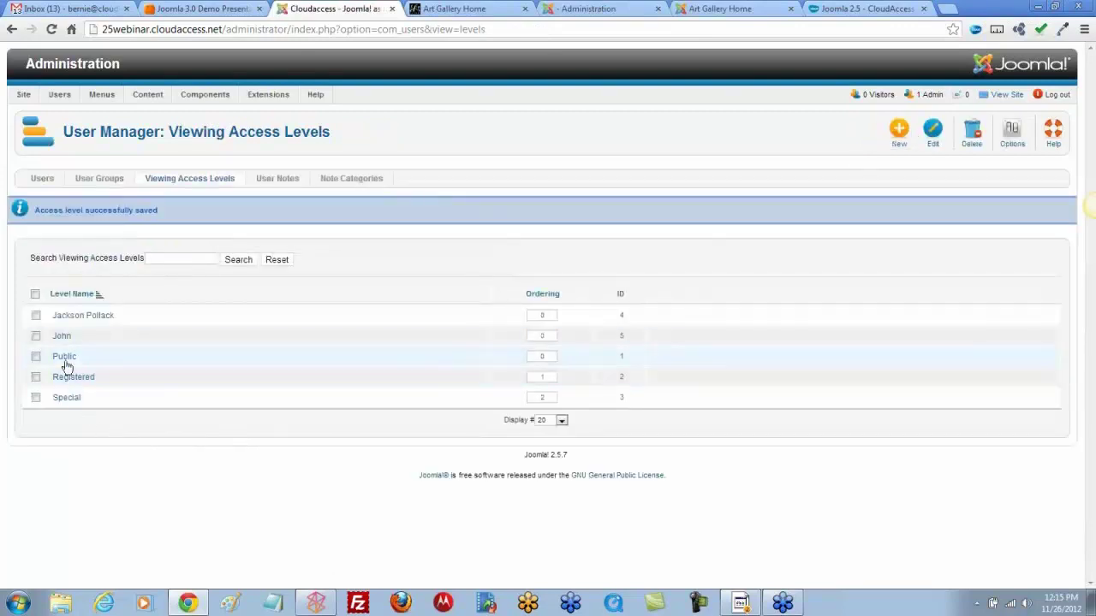
- Create and save a user group titled with the new user's first name, with Public as its group parent
left_click(100, 182)
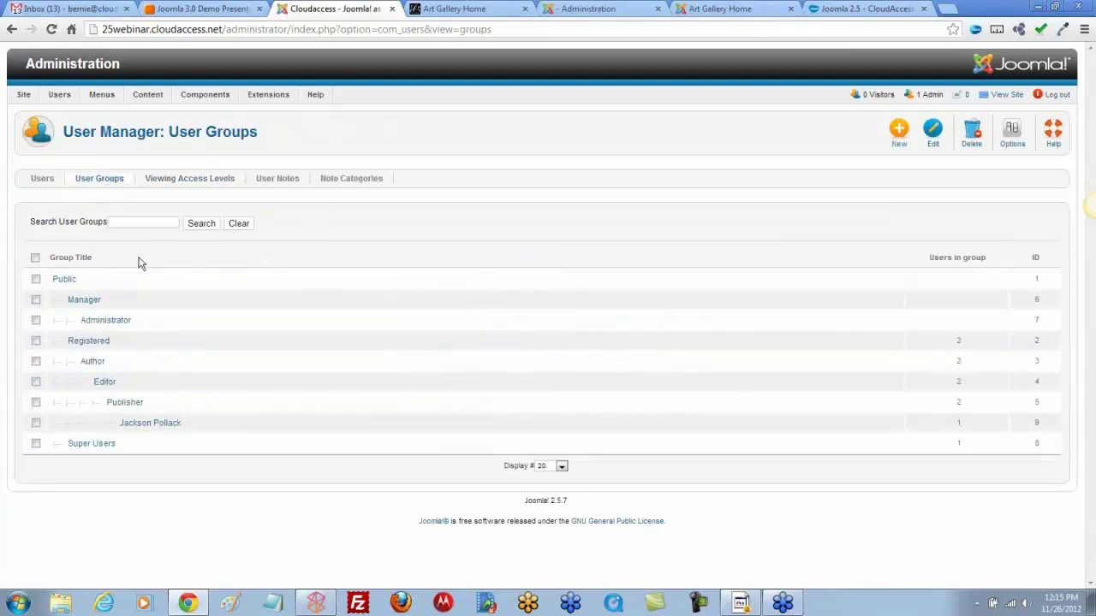
left_click(899, 132)
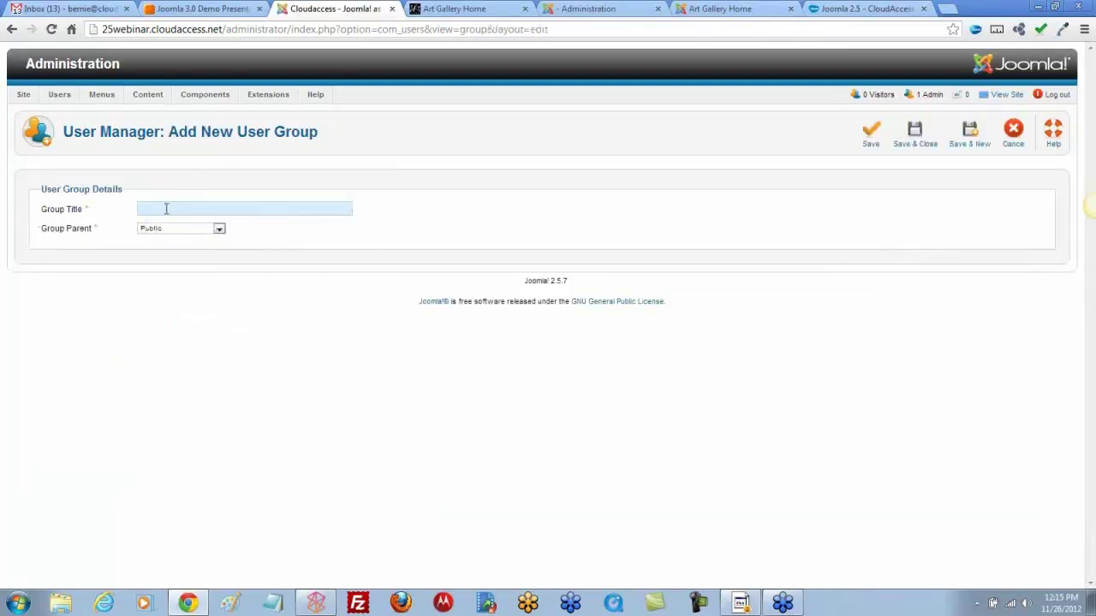
type("John")
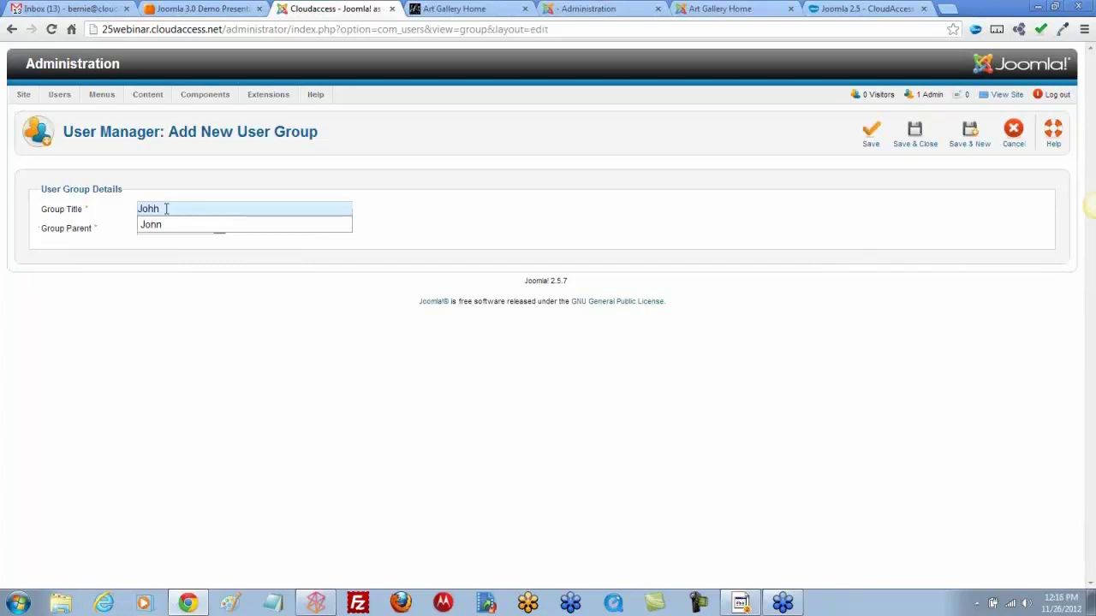
key("BackSpace")
type("n")
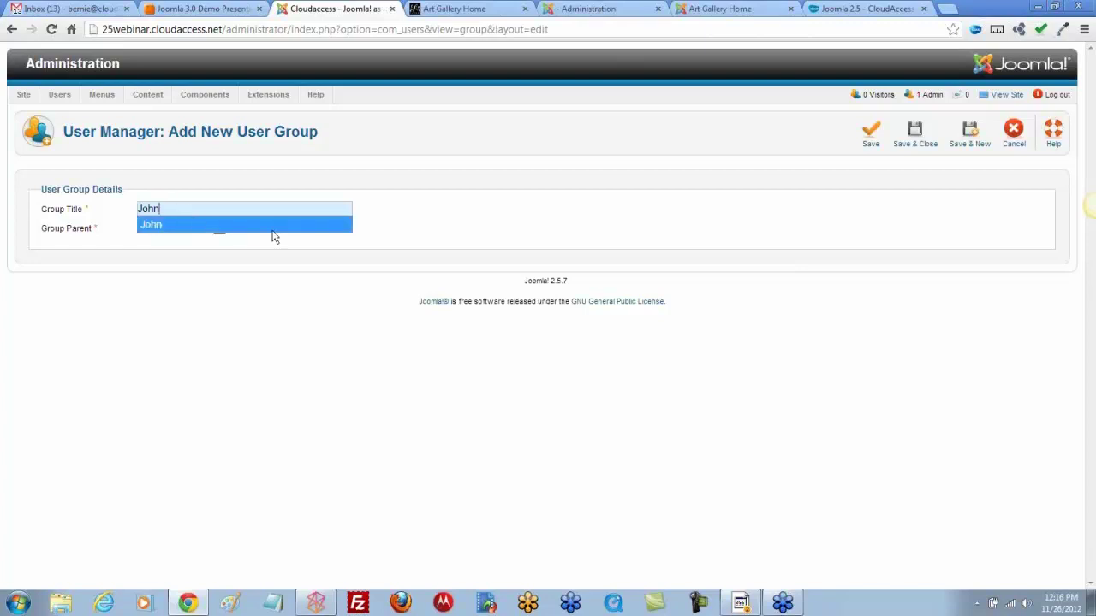
left_click(339, 272)
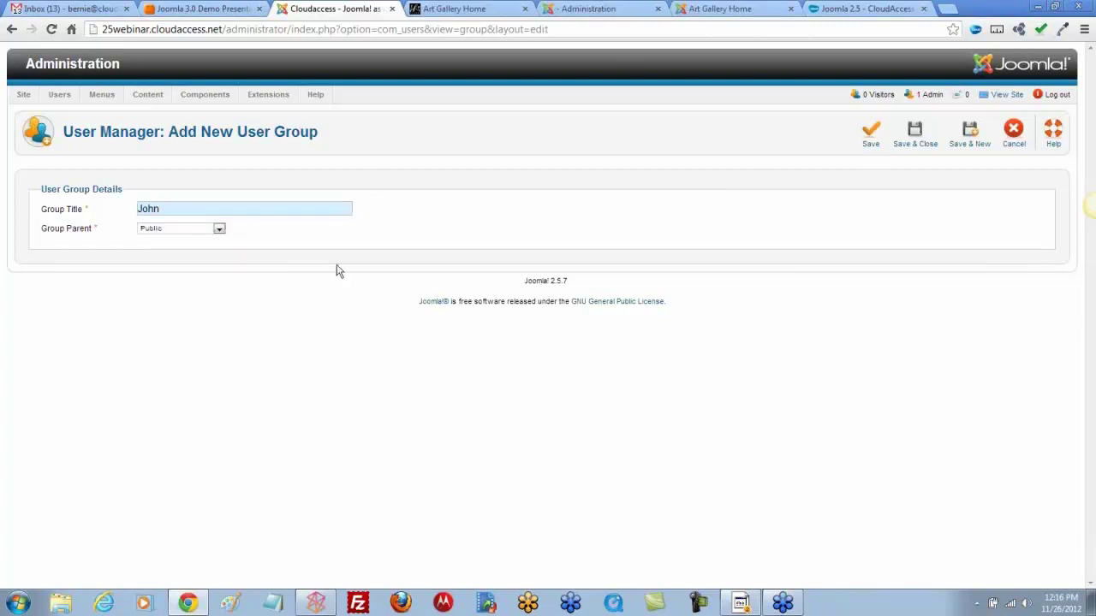
left_click(914, 134)
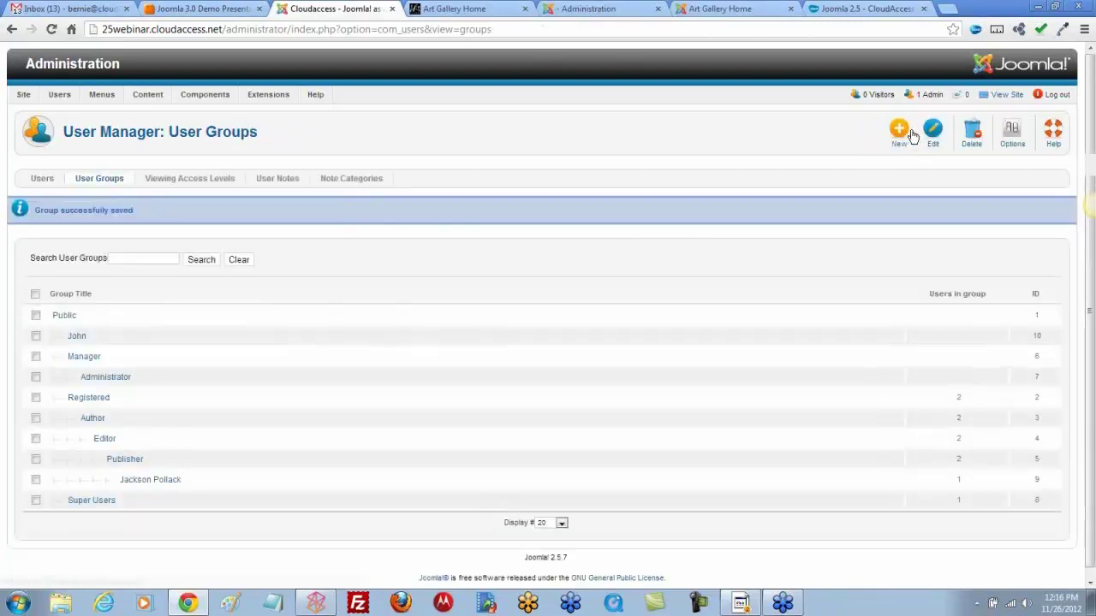
- Change the new user group's parent to Registered and save the group
left_click(78, 341)
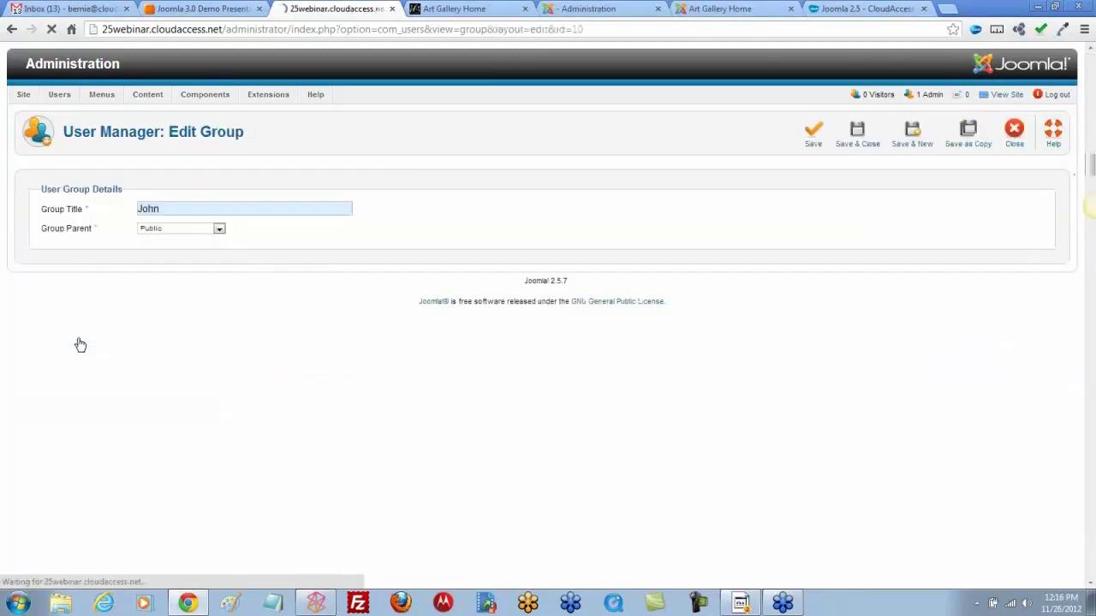
left_click(220, 230)
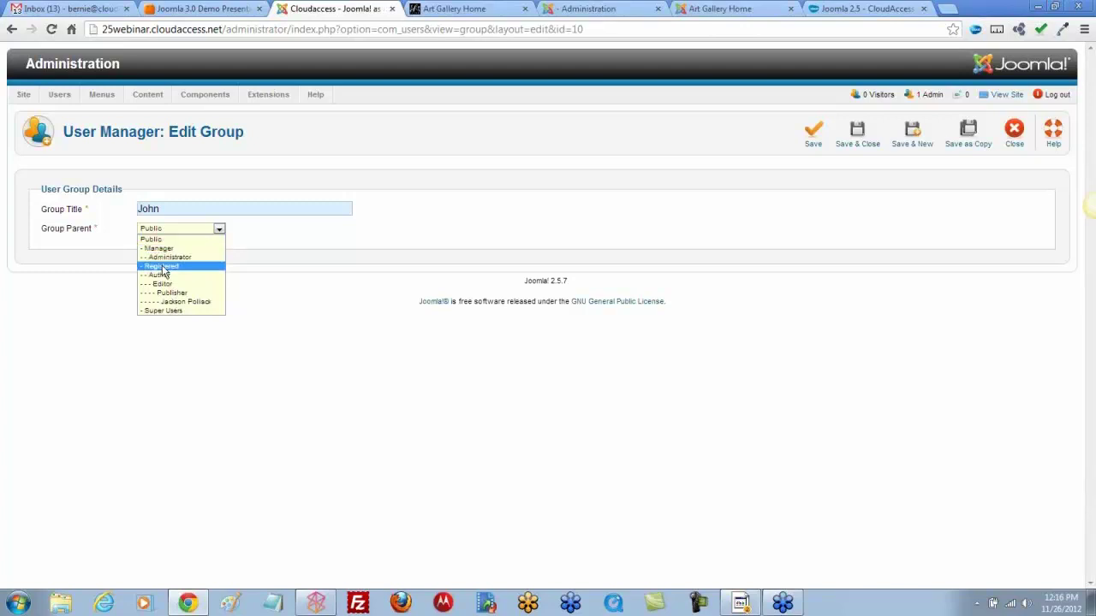
left_click(162, 267)
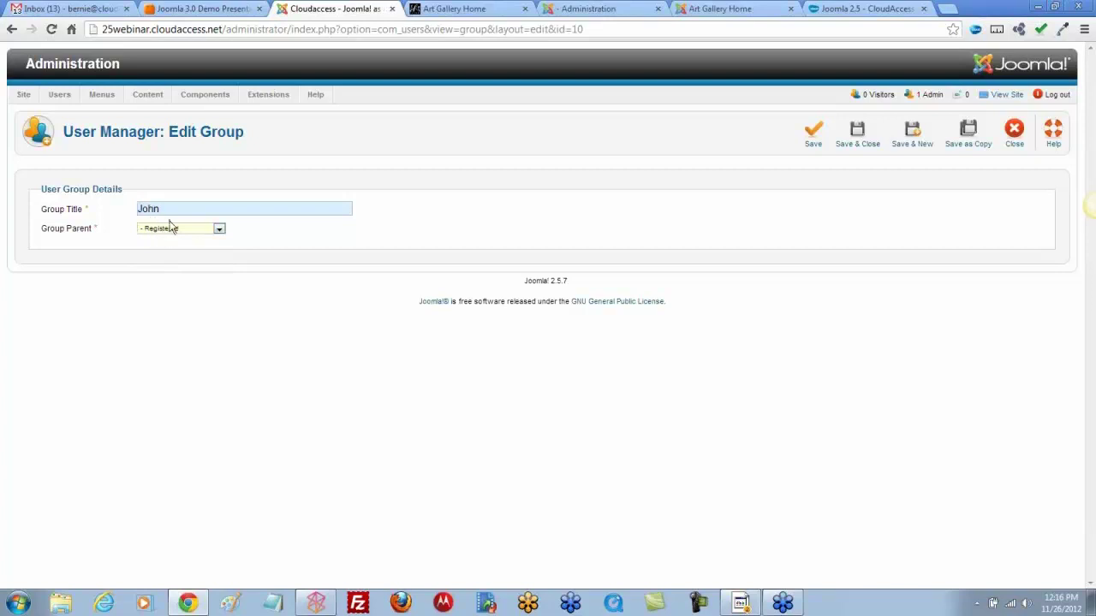
left_click(859, 135)
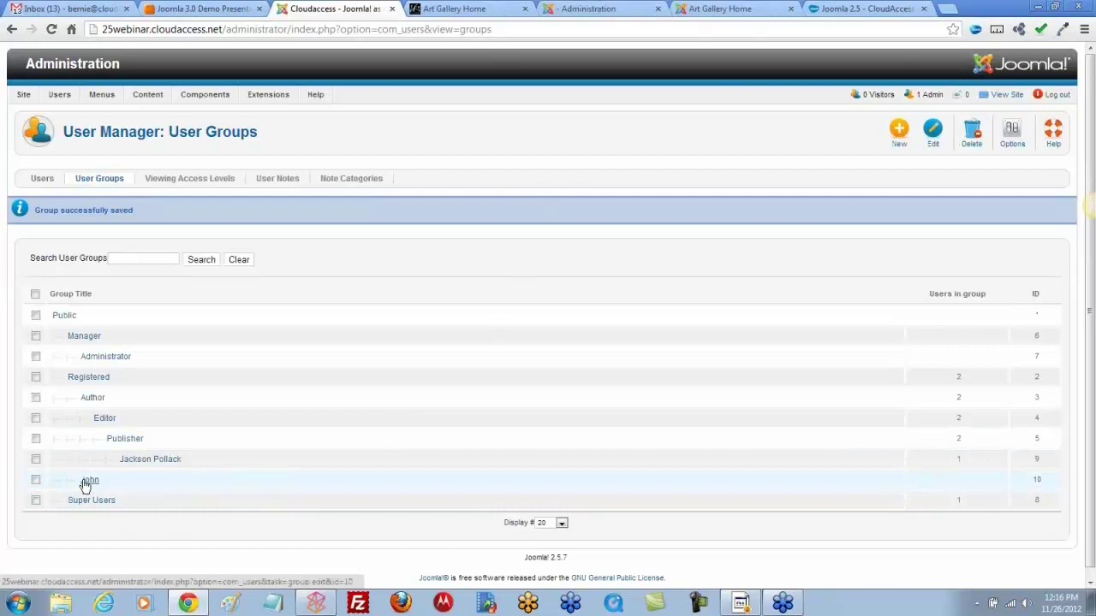
- Open the Create an Account registration form on the Art Gallery front-end site
left_click(42, 181)
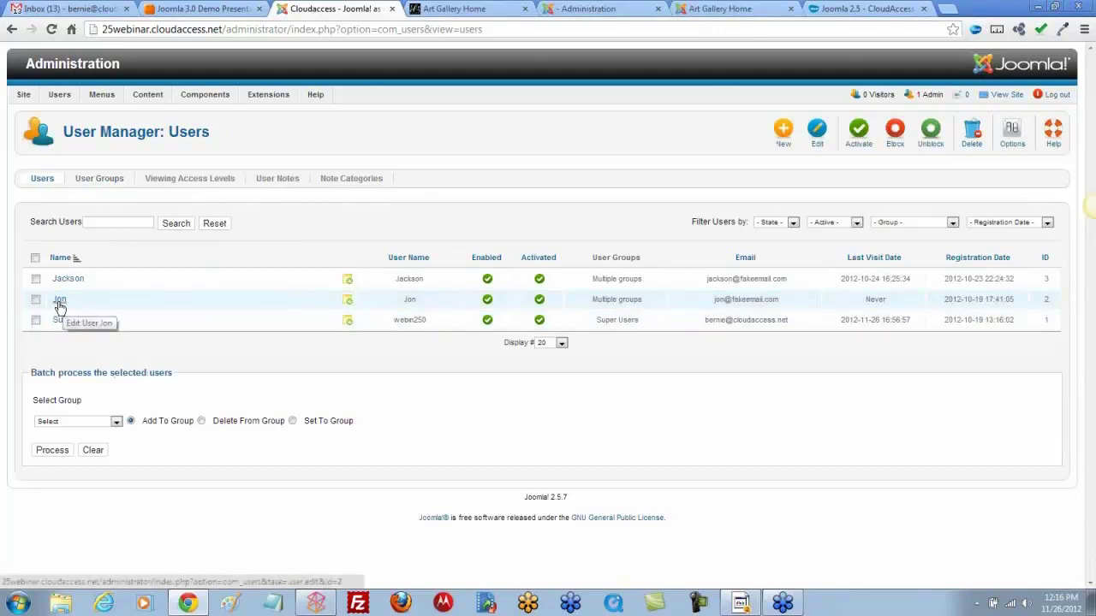
left_click(445, 10)
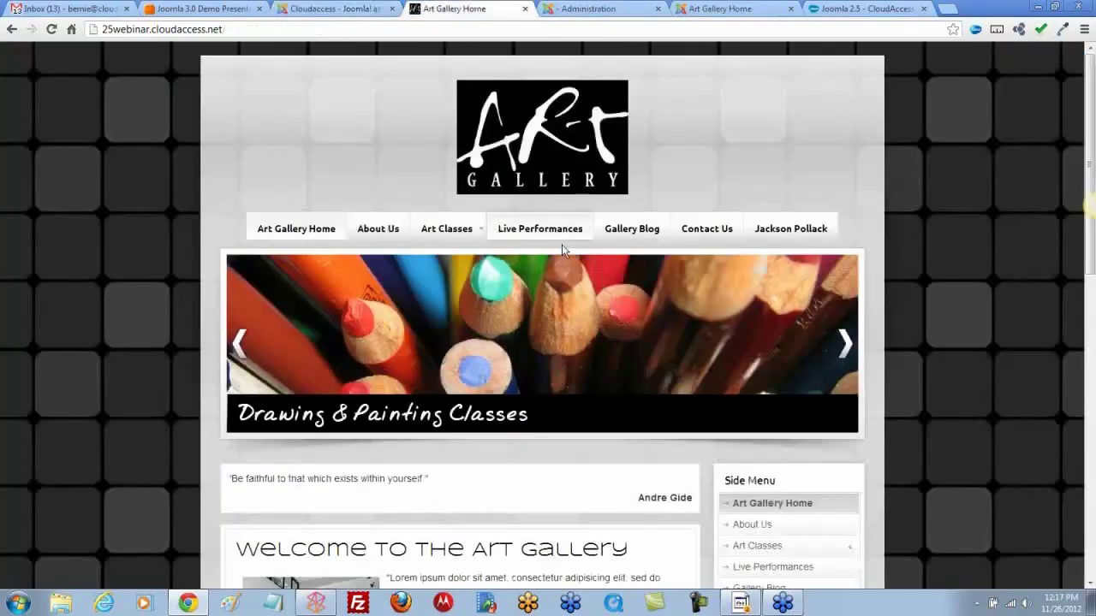
scroll(695, 341, "down", 5)
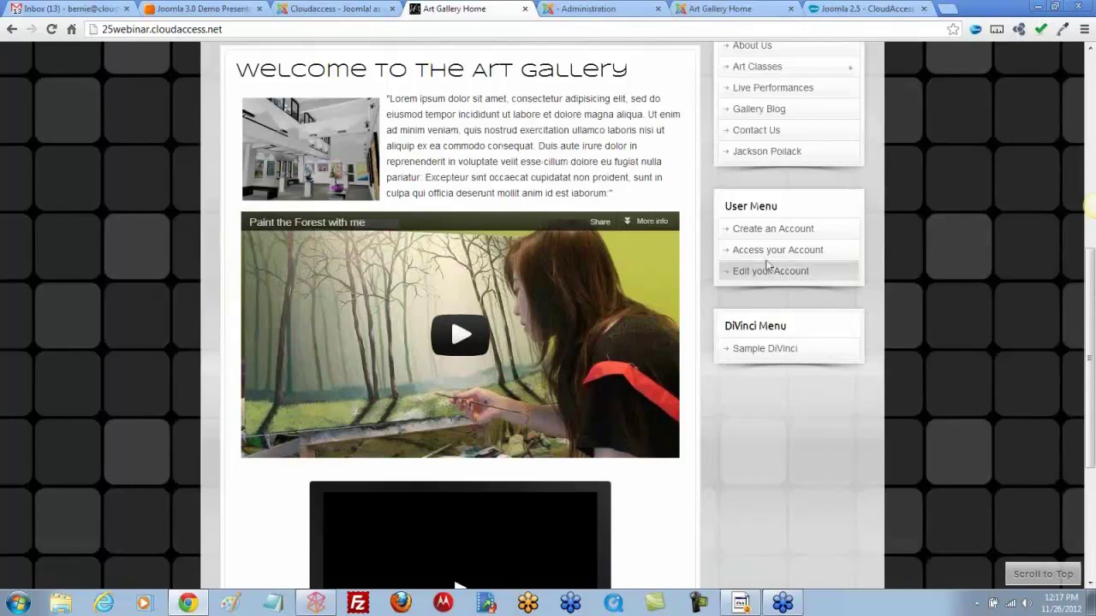
left_click(776, 231)
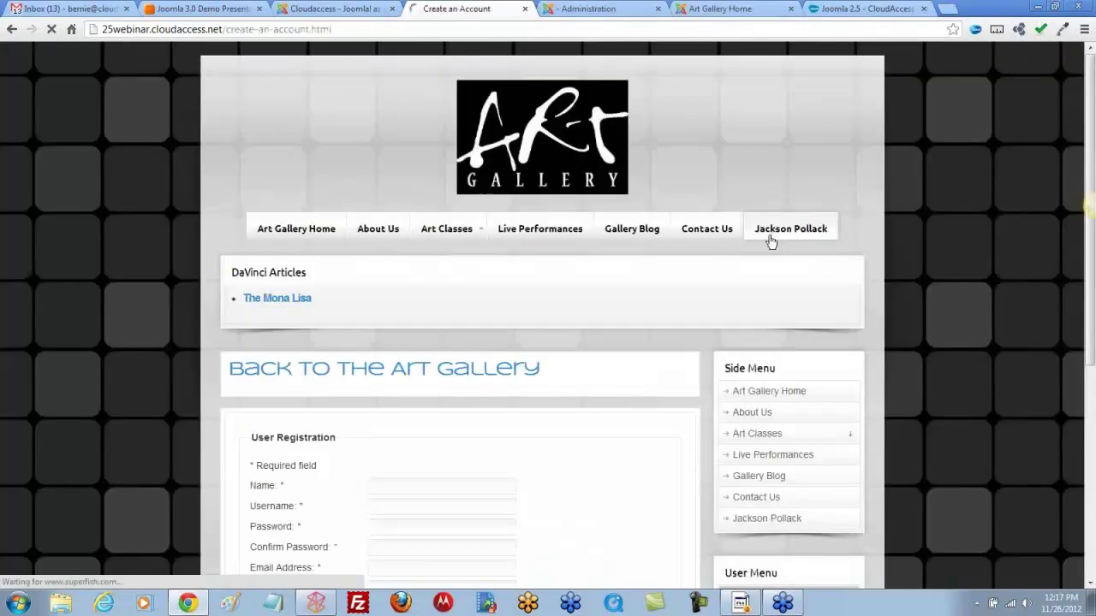
scroll(770, 240, "down", 2)
scroll(770, 242, "down", 1)
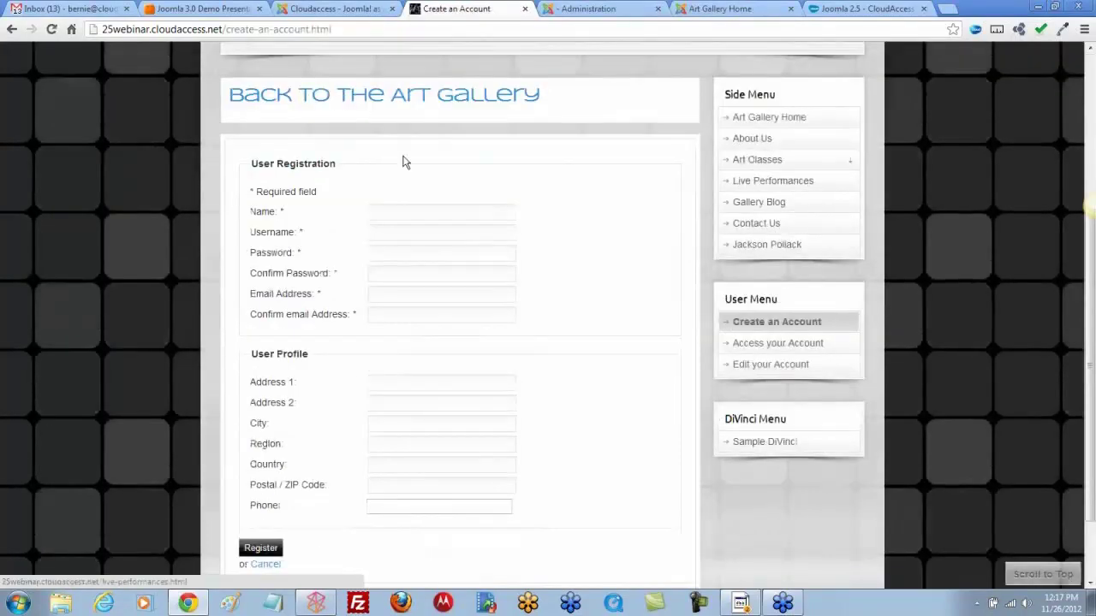
- Fill in the registration form's name and username, and enter the account password in both password fields
left_click(416, 214)
type("John")
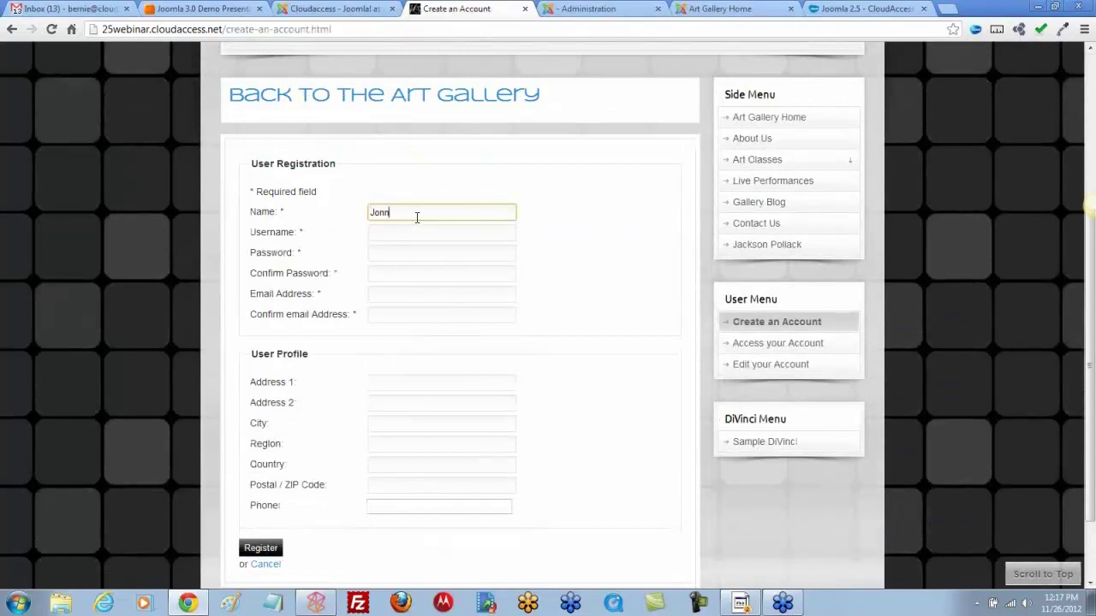
key("Tab")
type("hn")
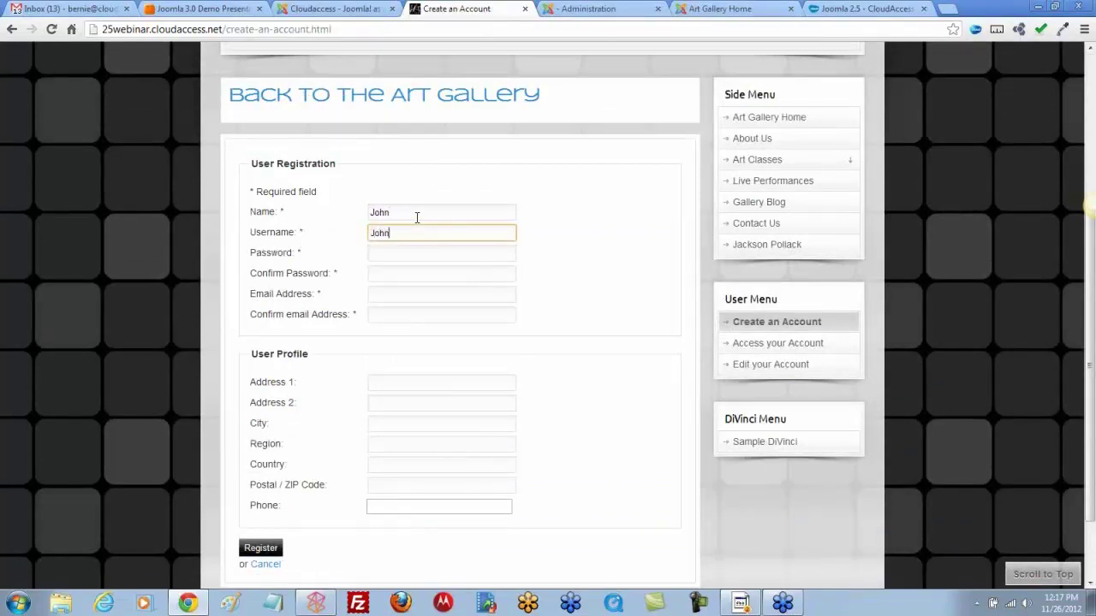
key("Tab")
type("j")
key("Tab")
type("j")
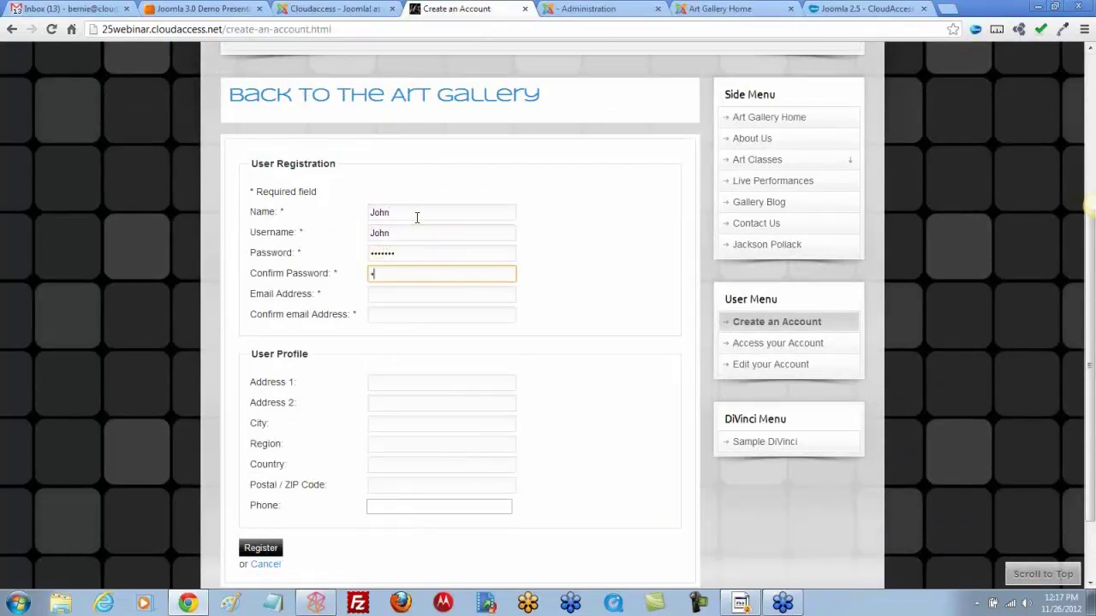
key("Tab")
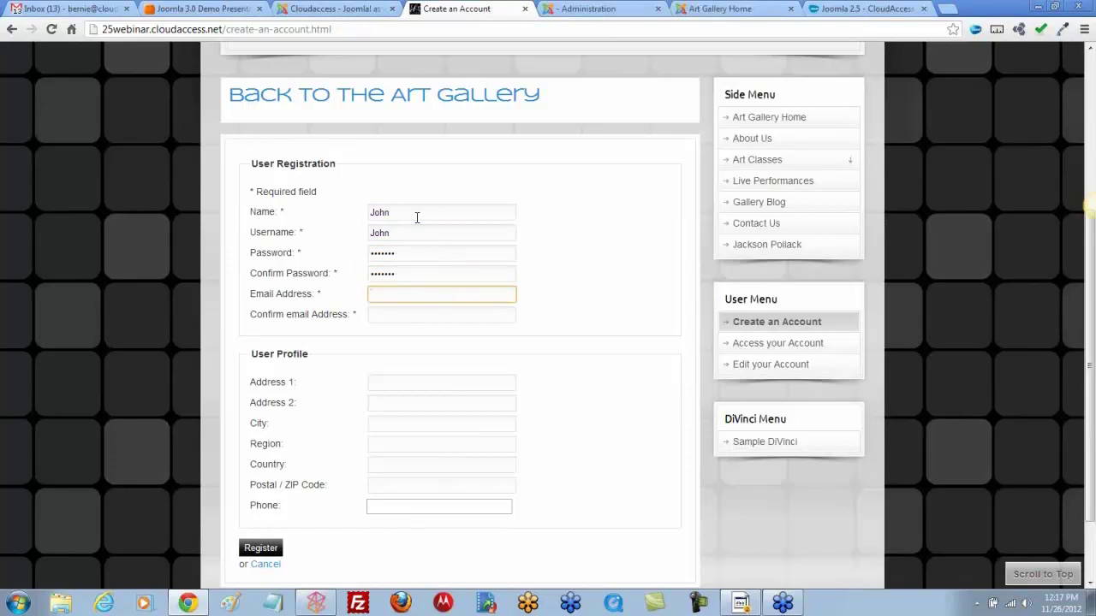
- Enter the new user's e-mail address in both e-mail fields and submit the registration
type("jonn@fakeemial")
key("BackSpace")
type("il.com")
key("Tab")
type("joh")
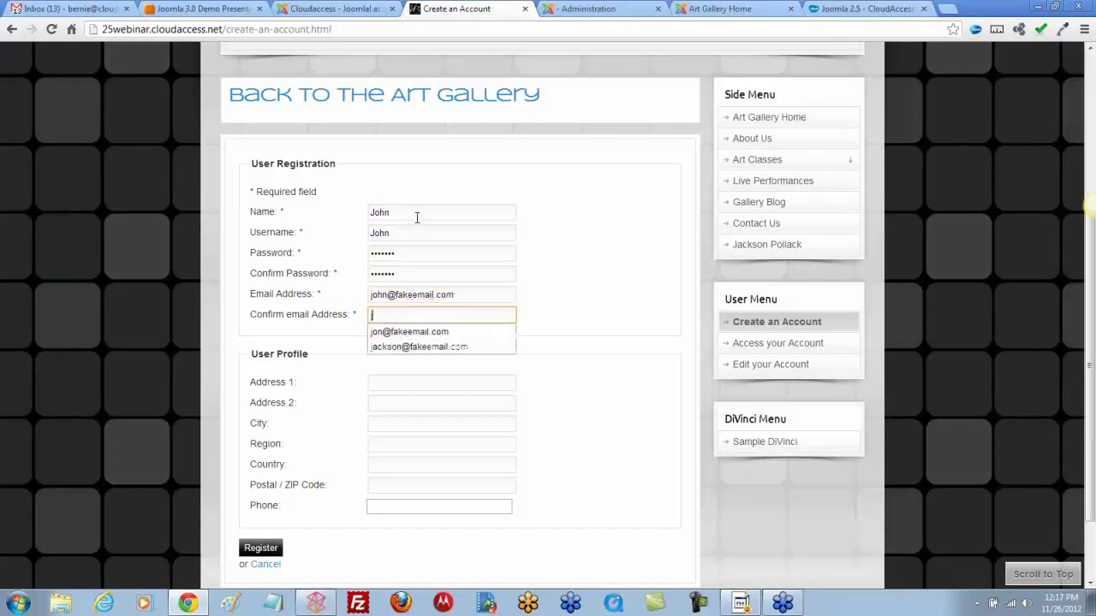
type("n@fakeem")
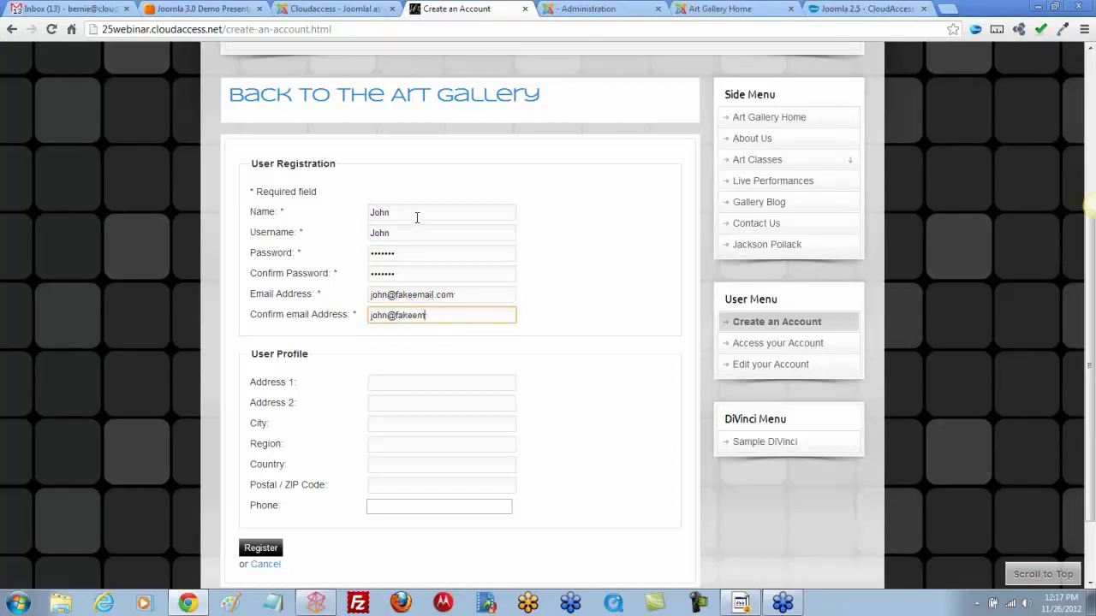
type("ail.com")
left_click(261, 549)
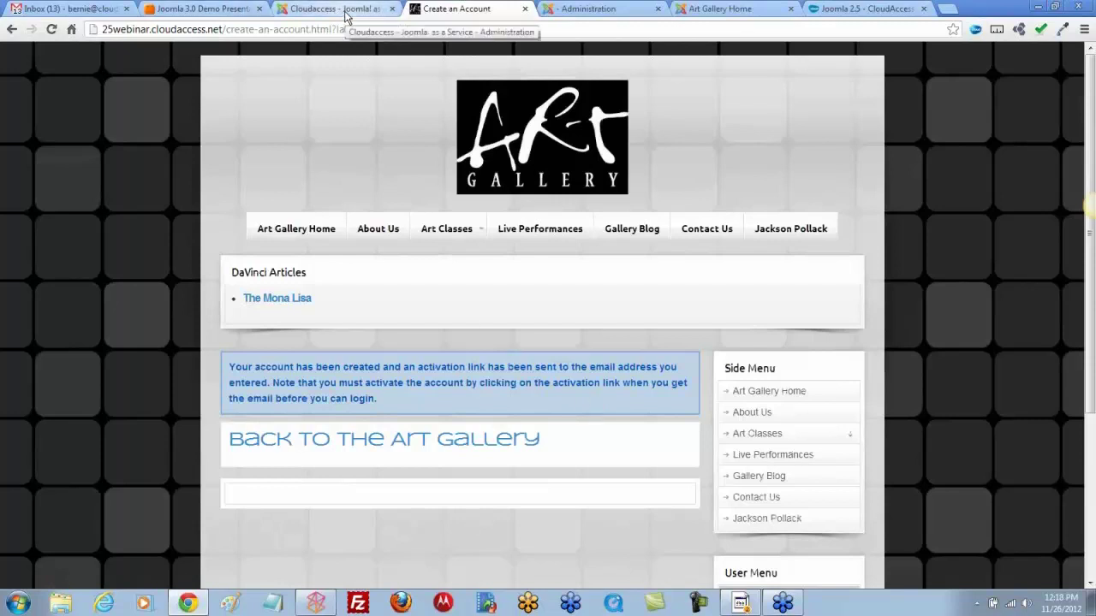
- Back in the administration site, refresh the user list and save the Users Configuration with New User Account Activation set to Self
left_click(346, 12)
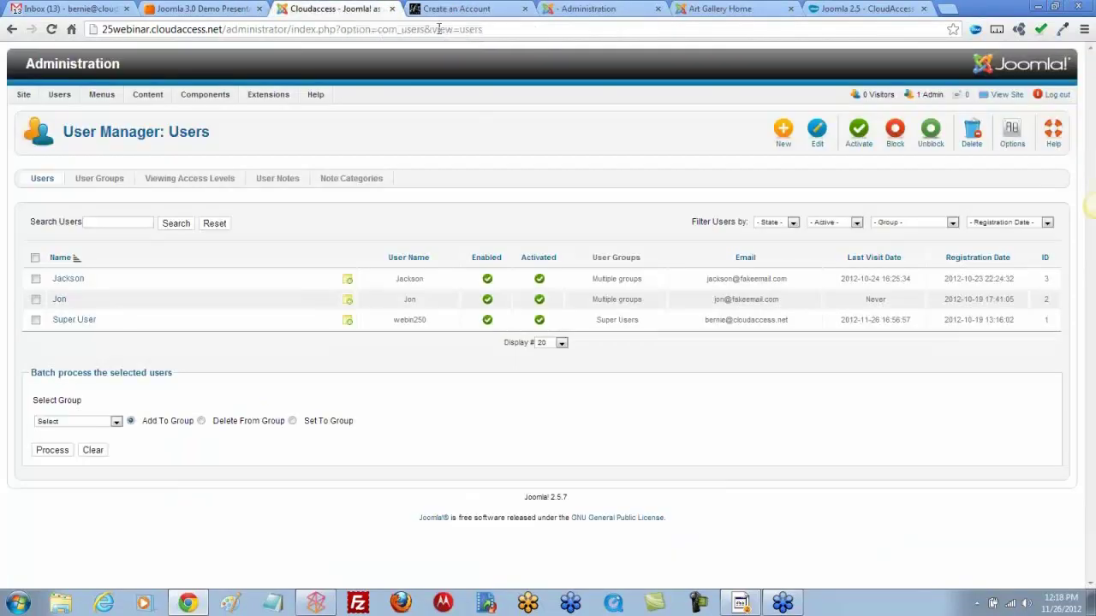
left_click(42, 178)
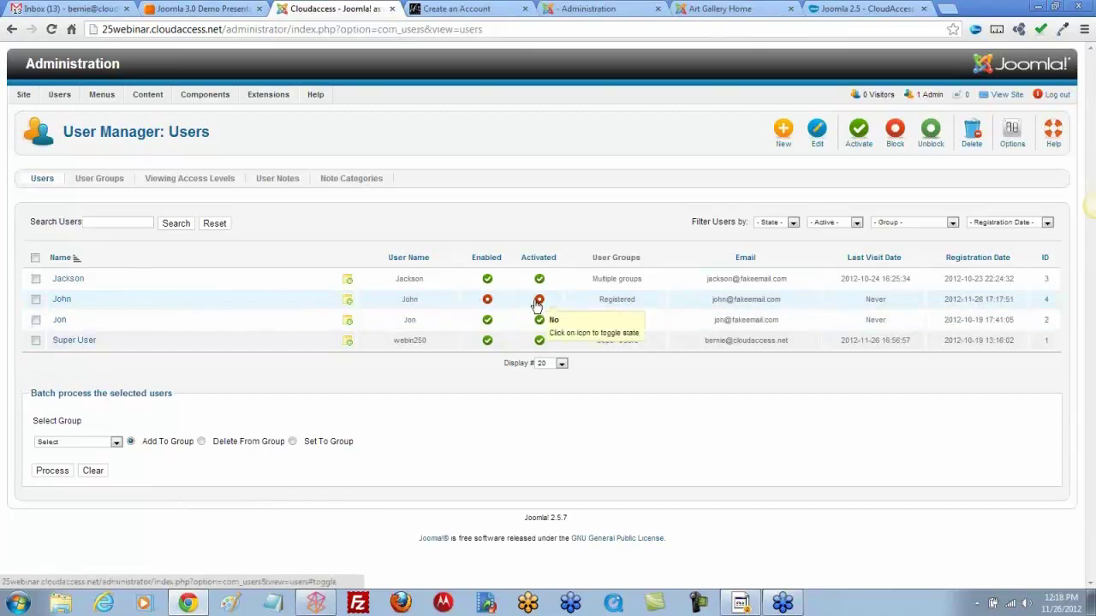
left_click(1006, 146)
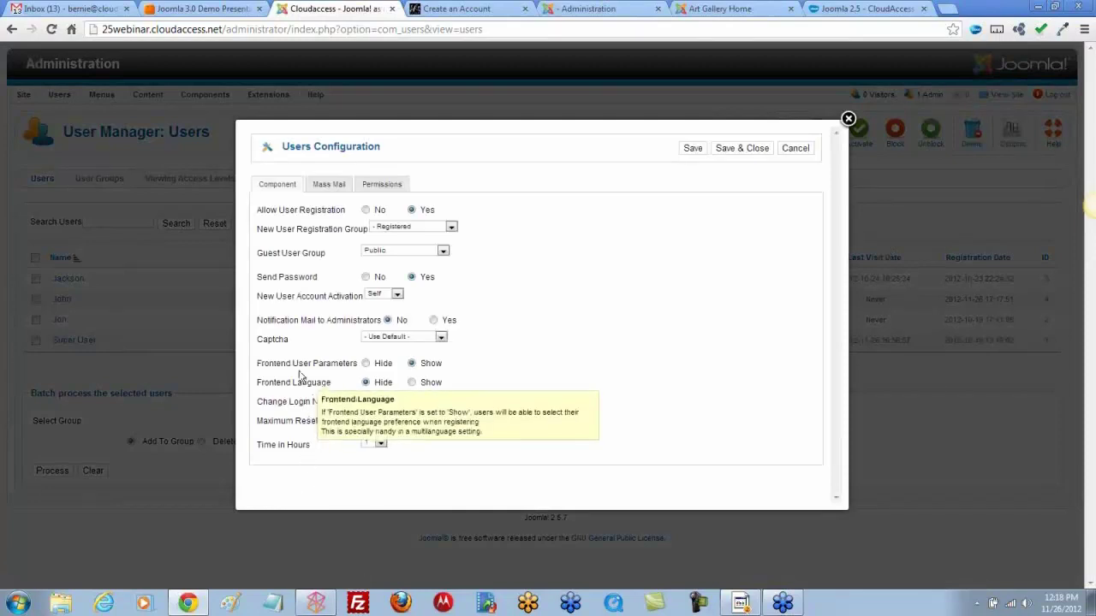
mouse_move(314, 302)
left_click(384, 295)
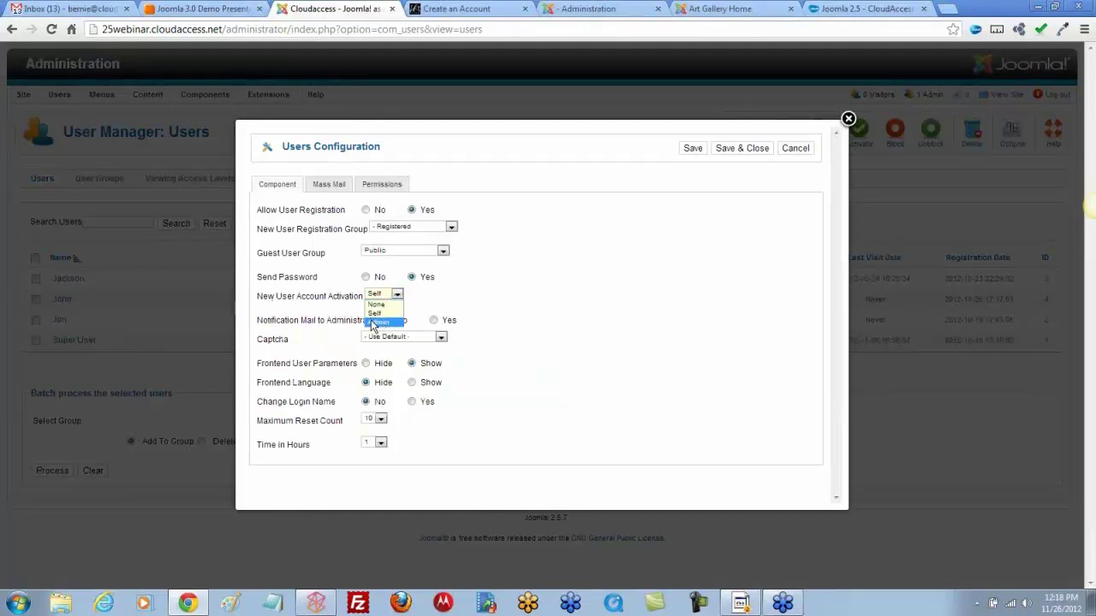
left_click(374, 314)
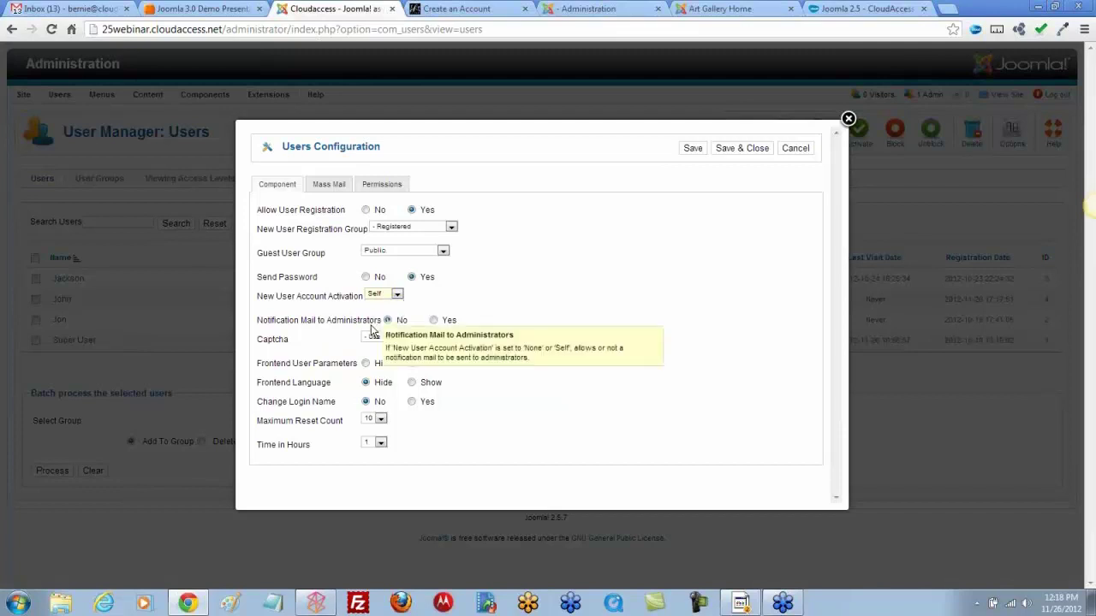
left_click(742, 151)
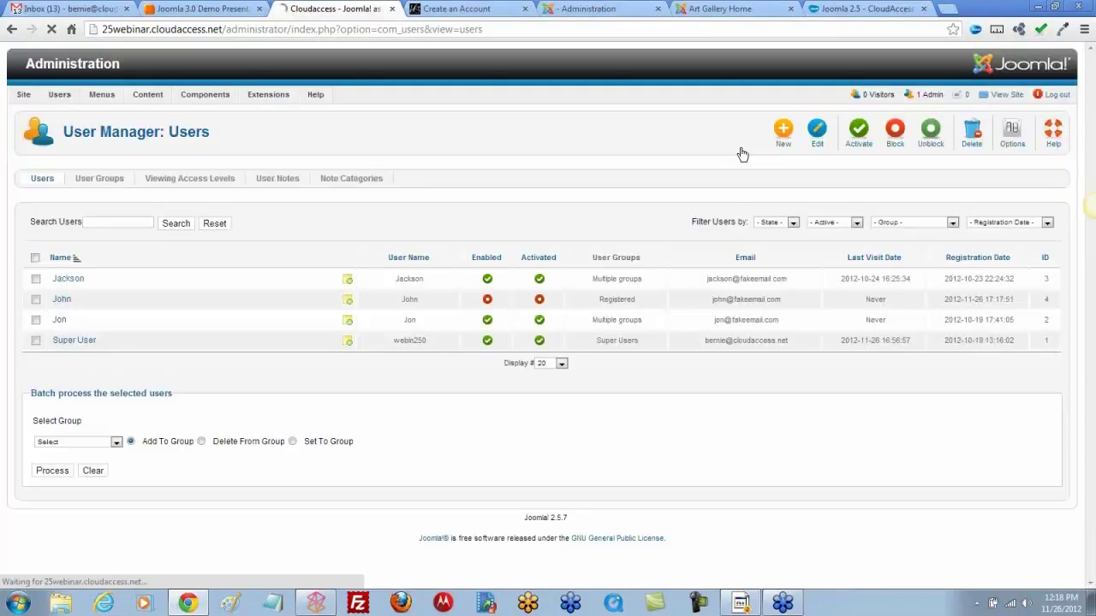
- Enable and activate the newly registered user, and save the account with the group bearing the user's name added to its assigned groups
left_click(487, 301)
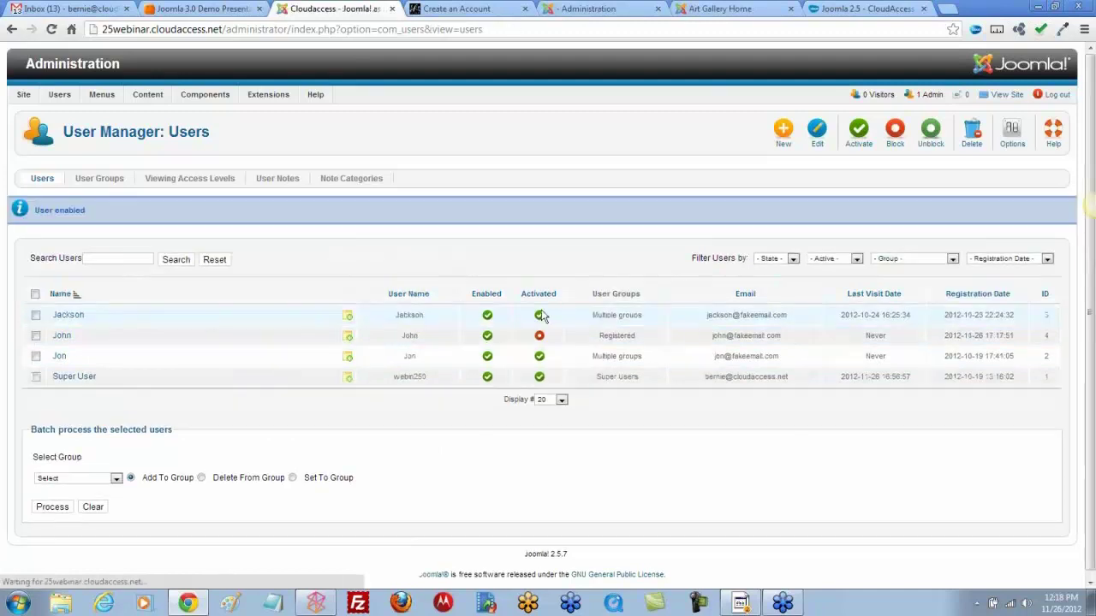
left_click(539, 338)
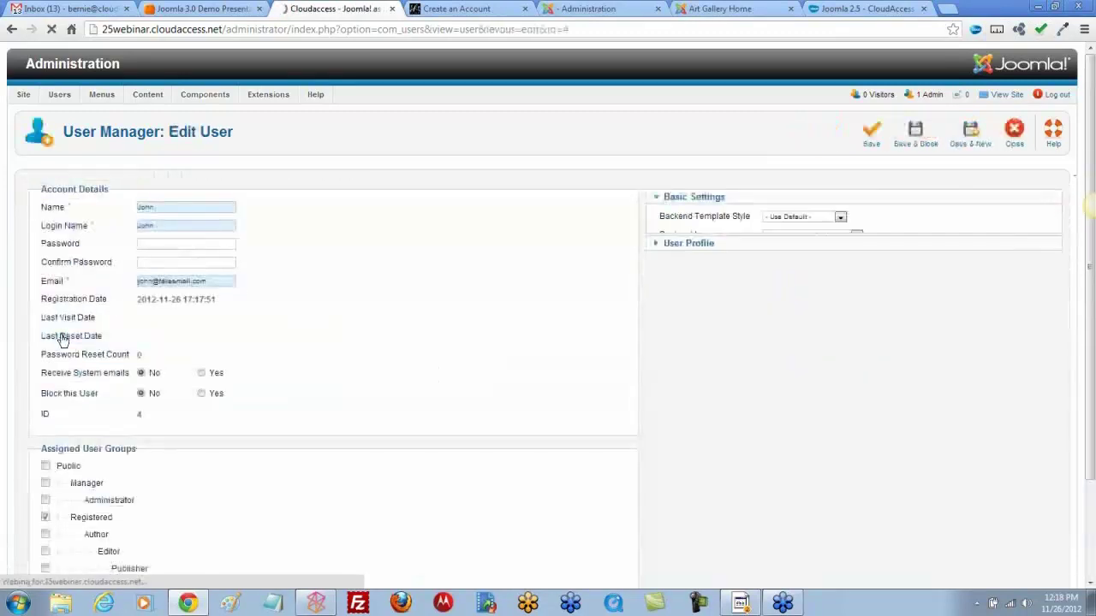
scroll(308, 376, "down", 3)
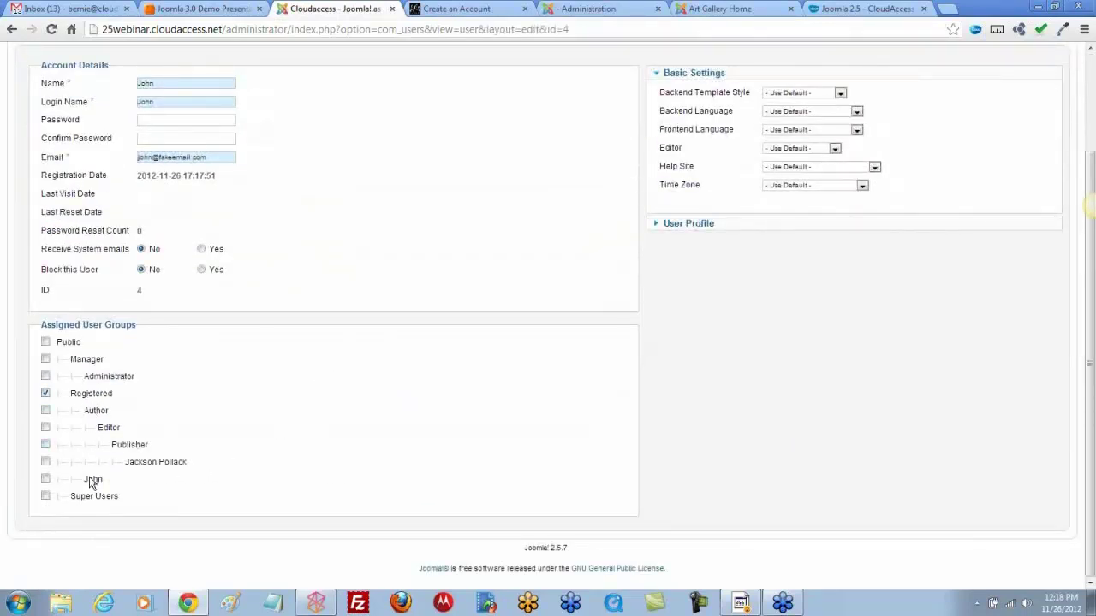
left_click(46, 480)
scroll(409, 430, "up", 3)
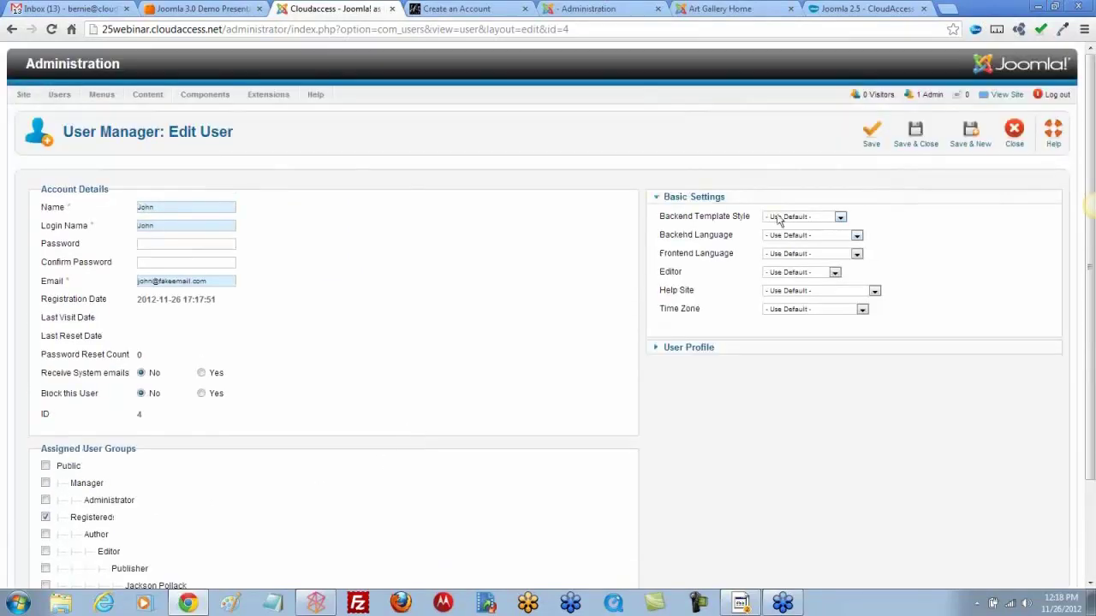
left_click(916, 135)
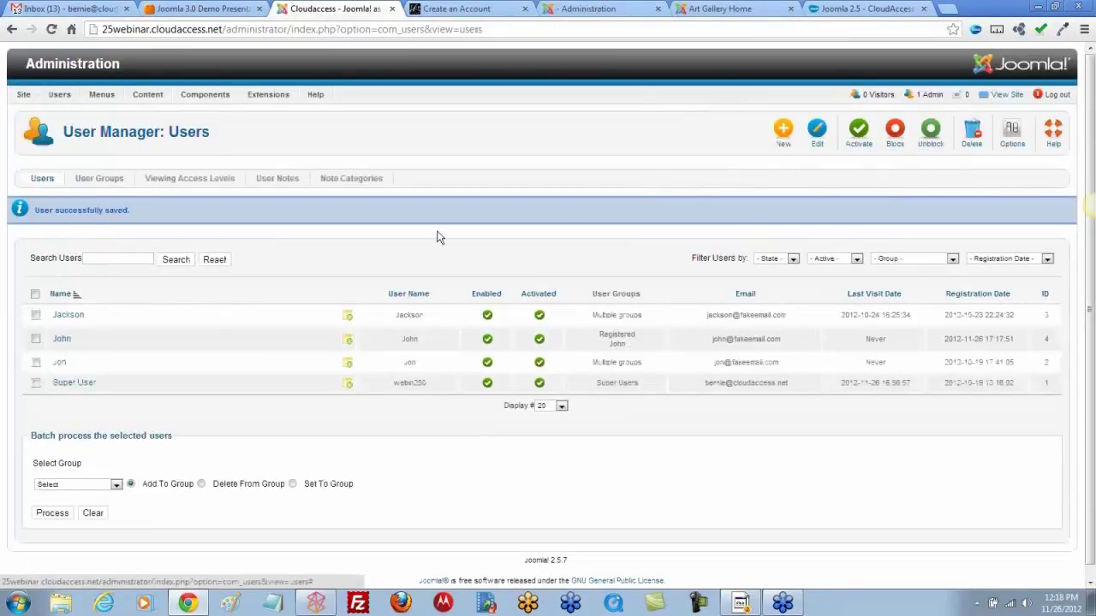
- Grant the user's own group viewing access in the viewing access level of the same name and save the level
left_click(195, 182)
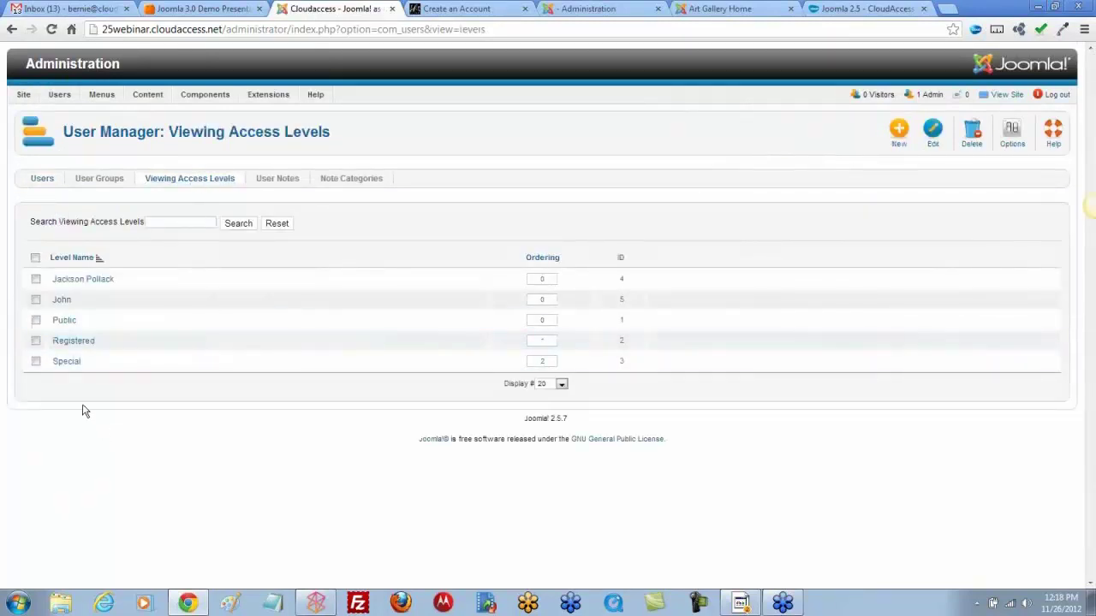
left_click(61, 300)
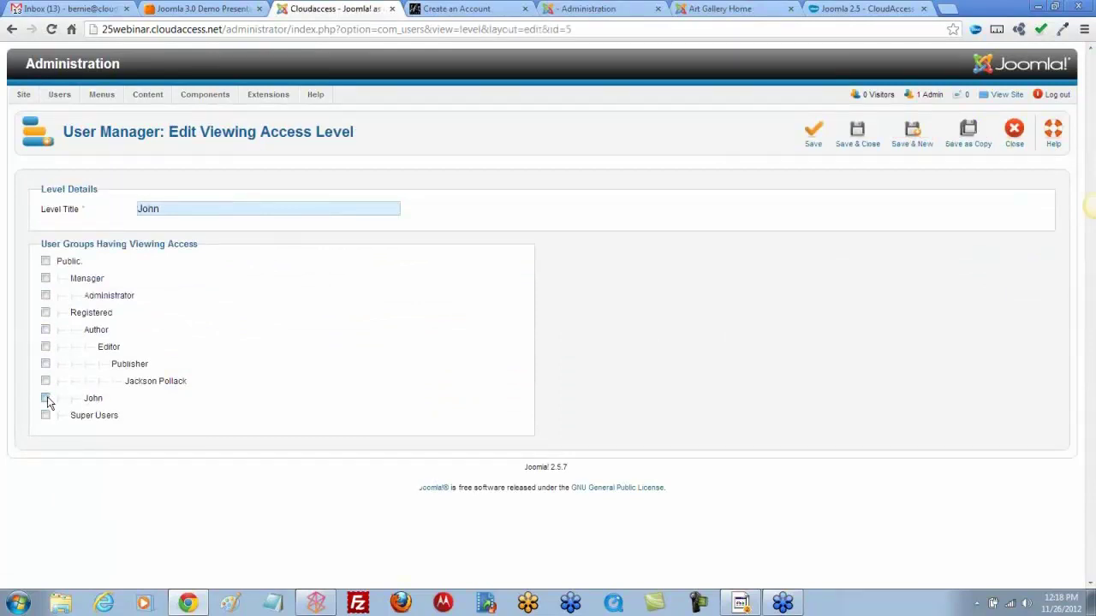
left_click(46, 398)
left_click(857, 135)
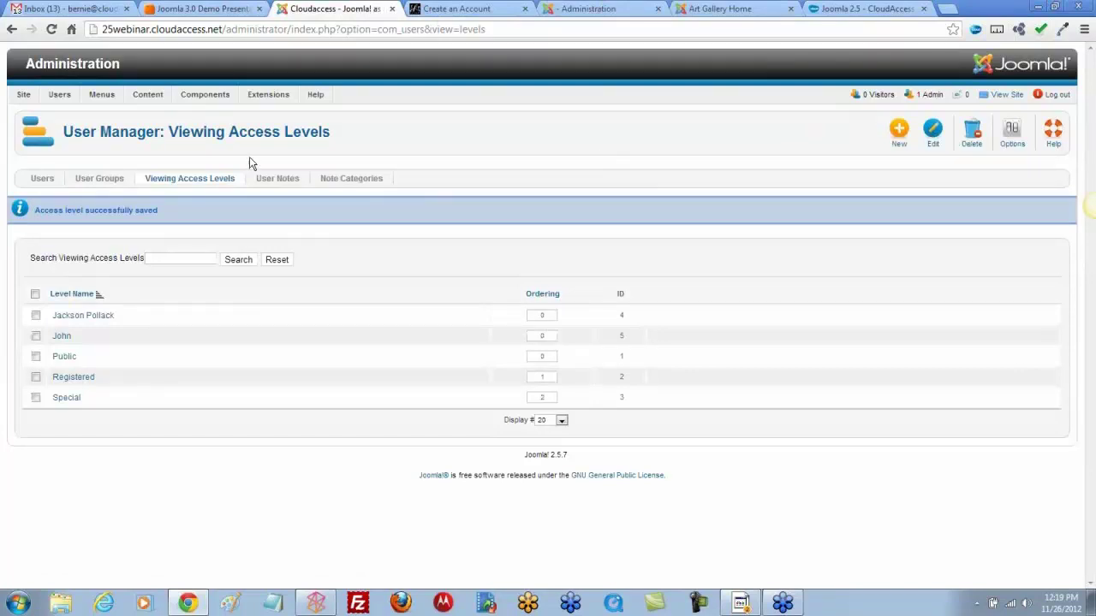
- Create and save a menu titled with the user's first name plus "'s Menu", using the lowercase first name as menu type
mouse_move(98, 93)
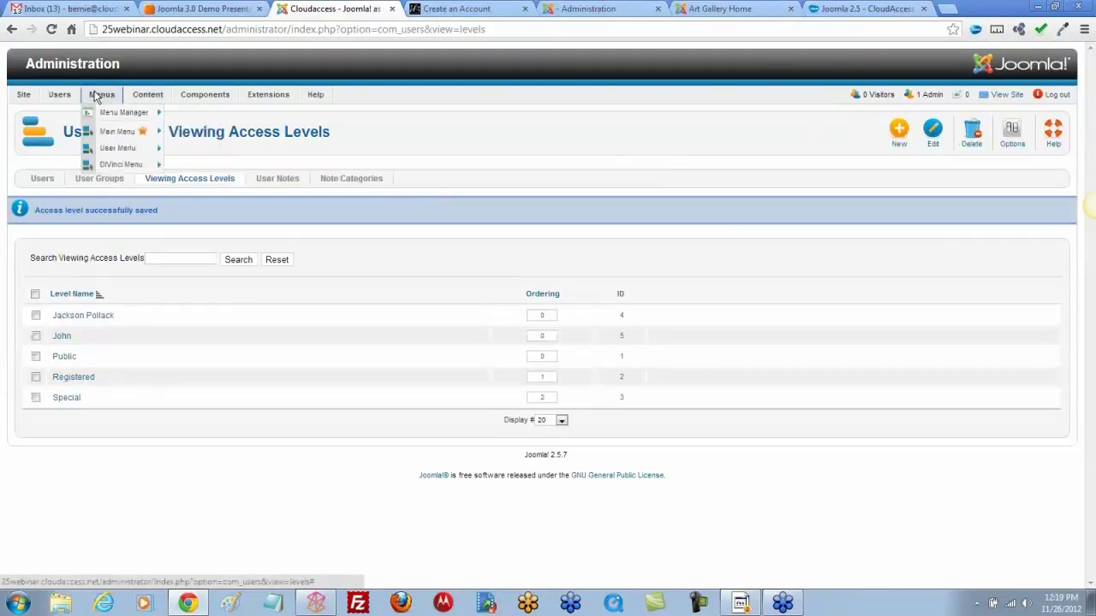
mouse_move(120, 130)
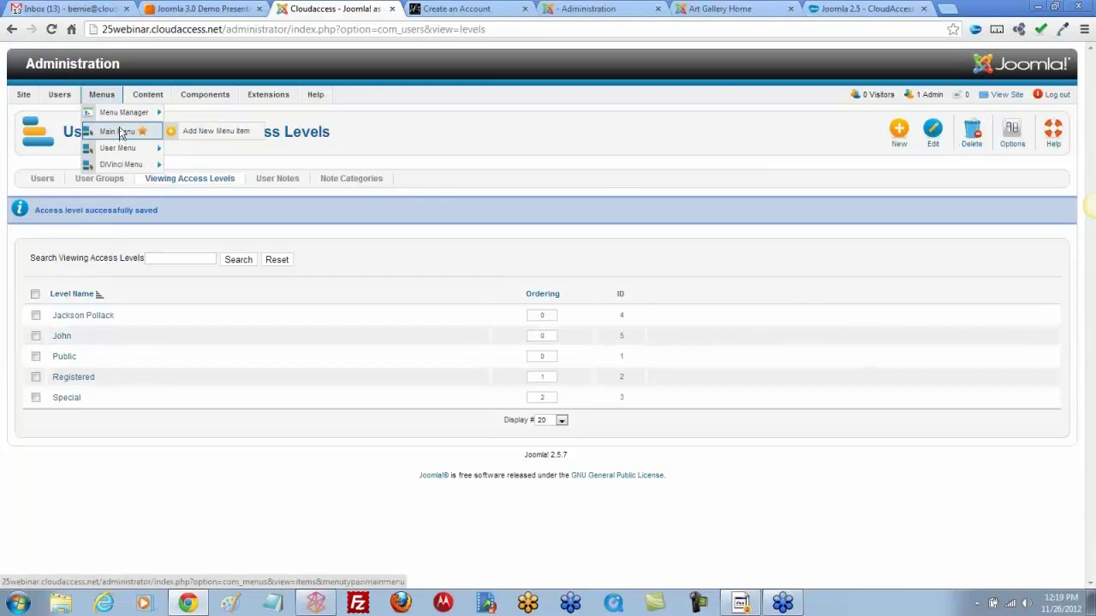
mouse_move(110, 112)
left_click(202, 115)
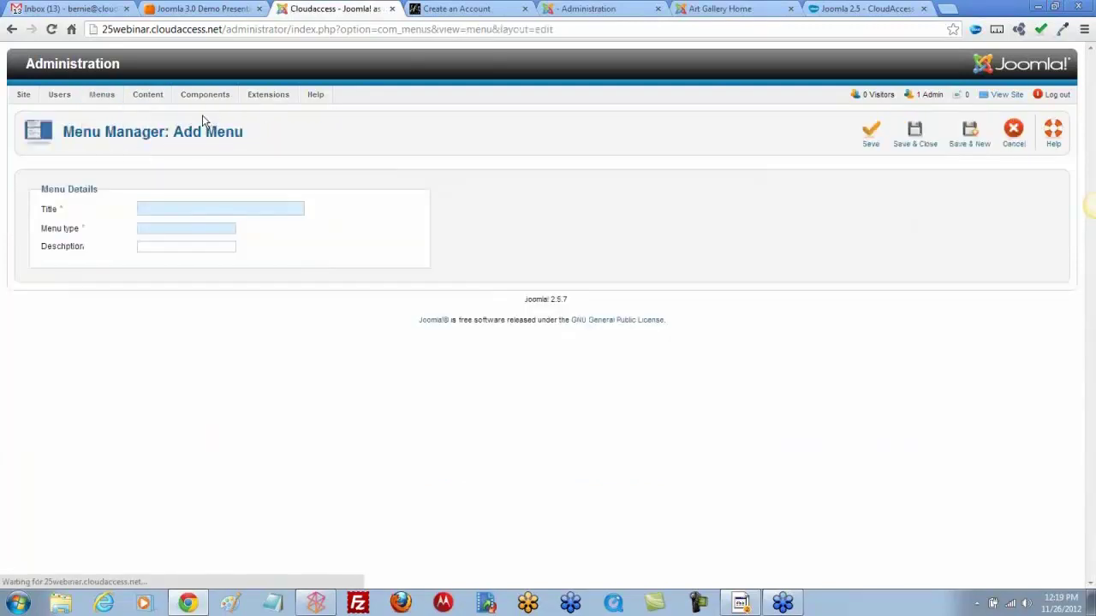
left_click(182, 210)
type("John's Menu")
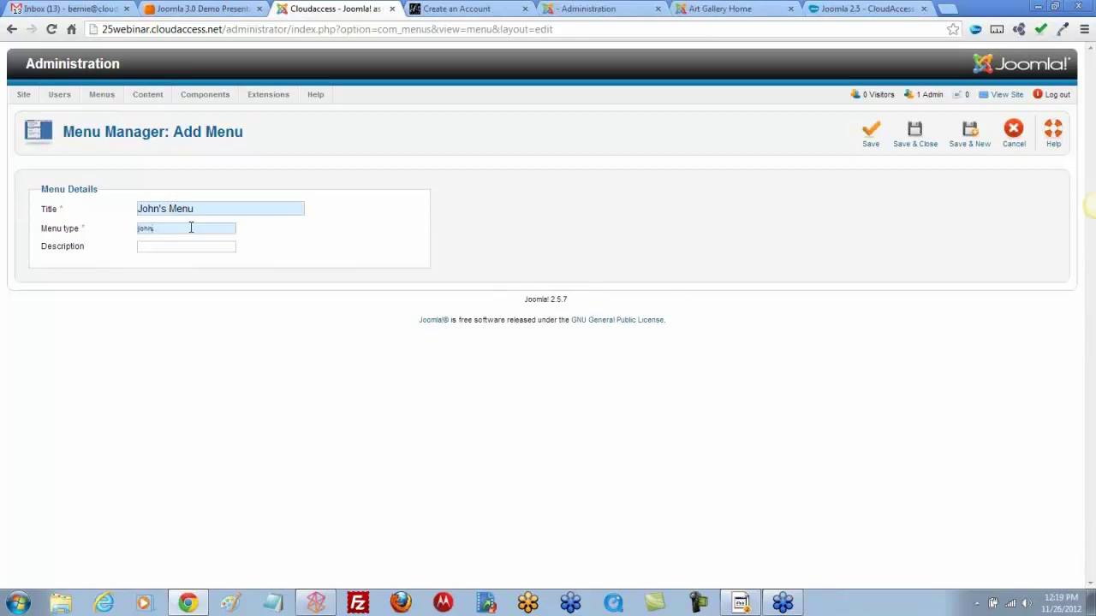
left_click(916, 128)
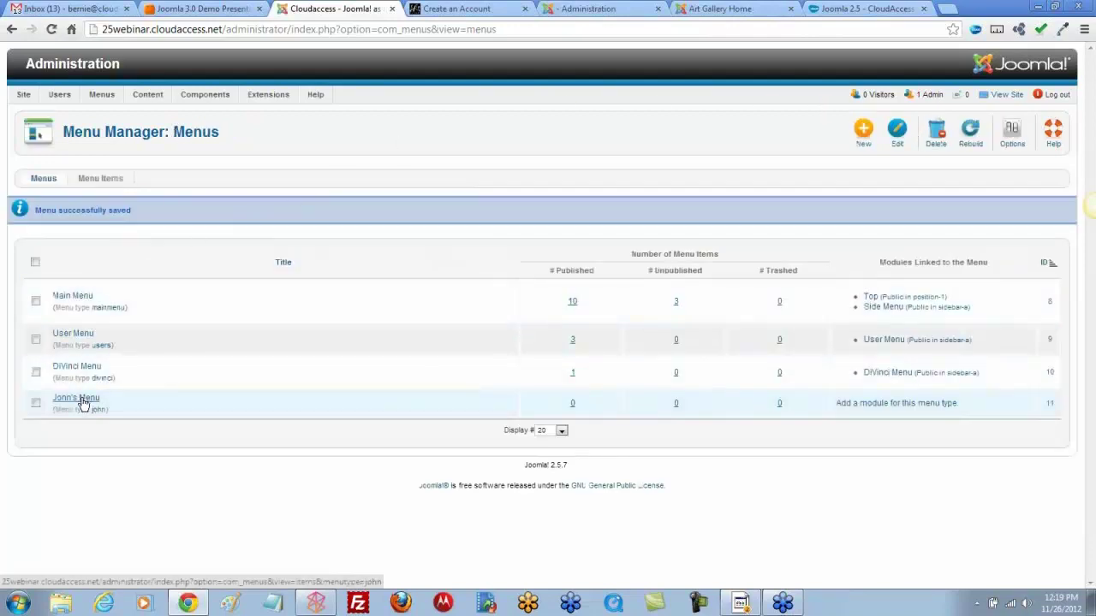
- Start a new article titled with the user's first name plus "'s Article"
mouse_move(149, 97)
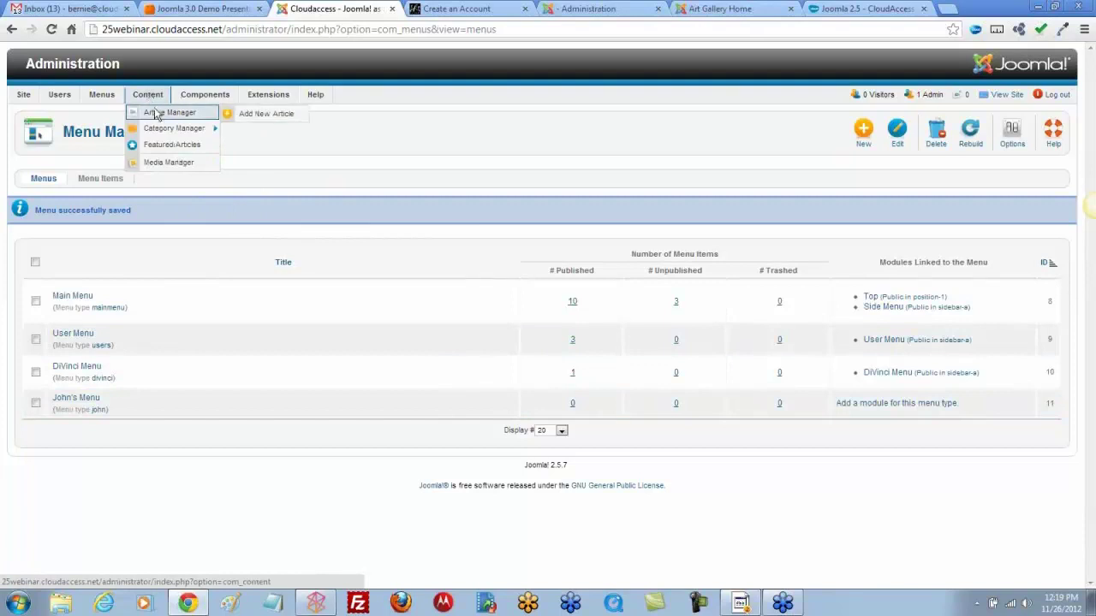
left_click(263, 114)
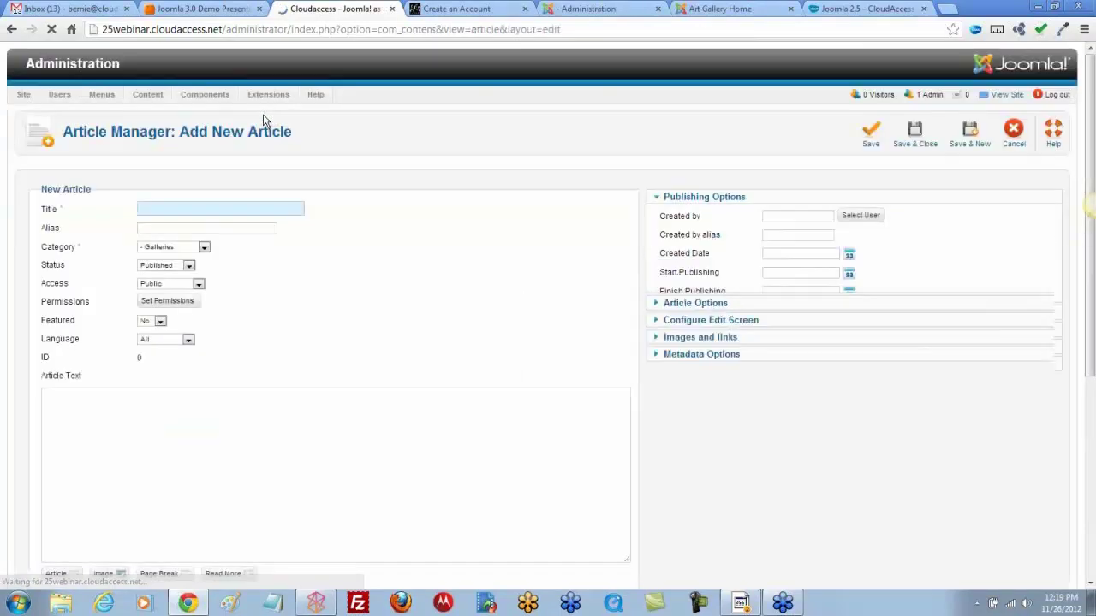
type("Joh")
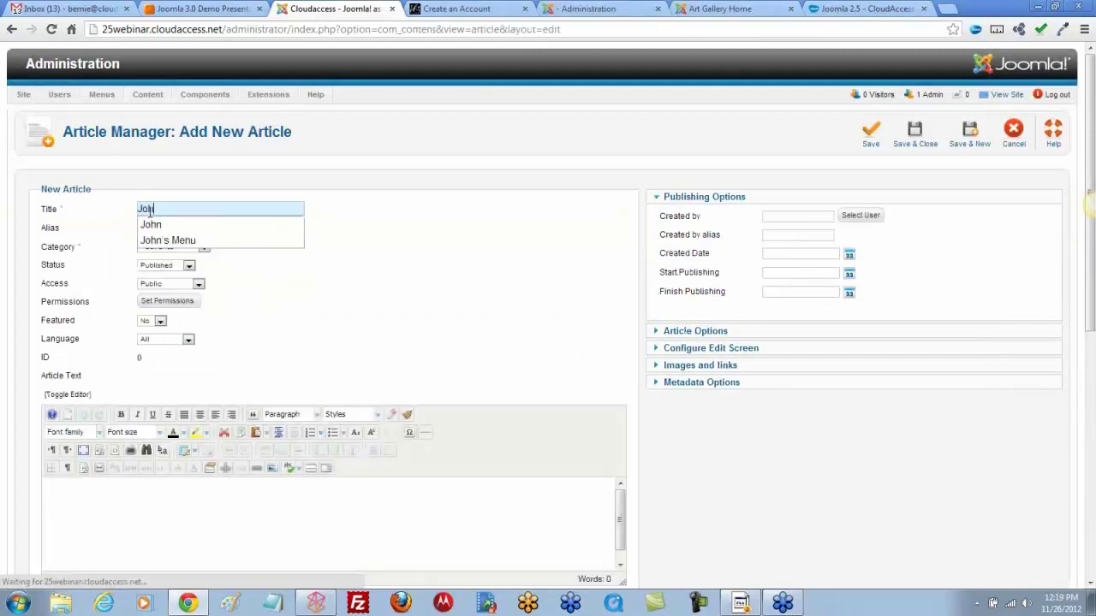
type("n's Article")
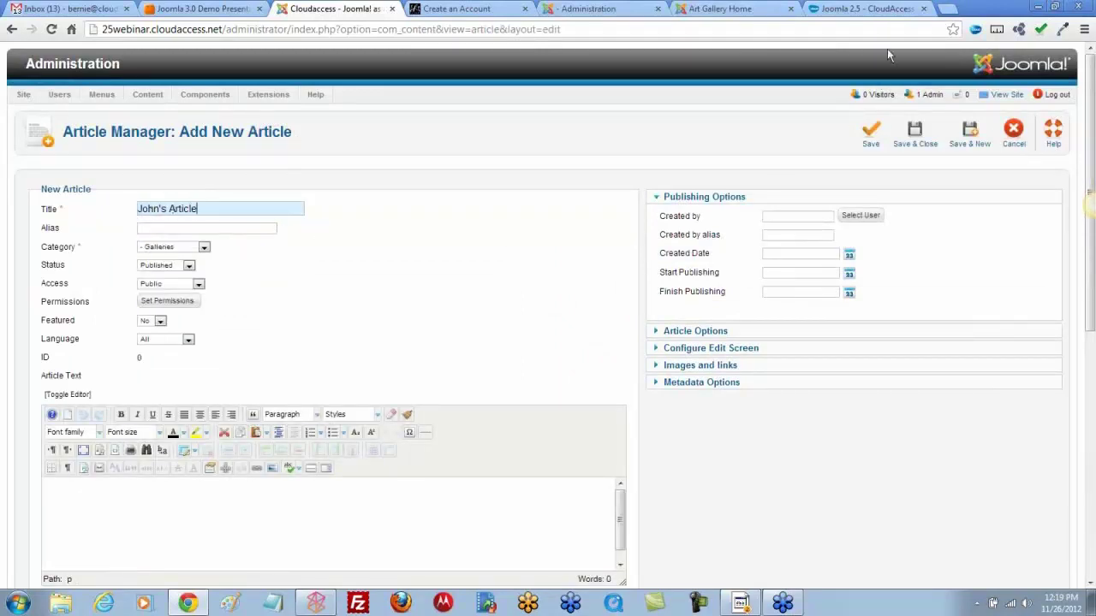
- Search the web for "lorem ipsum" in a new browser tab and open the lipsum.com site
left_click(947, 10)
type("lorem ipsu")
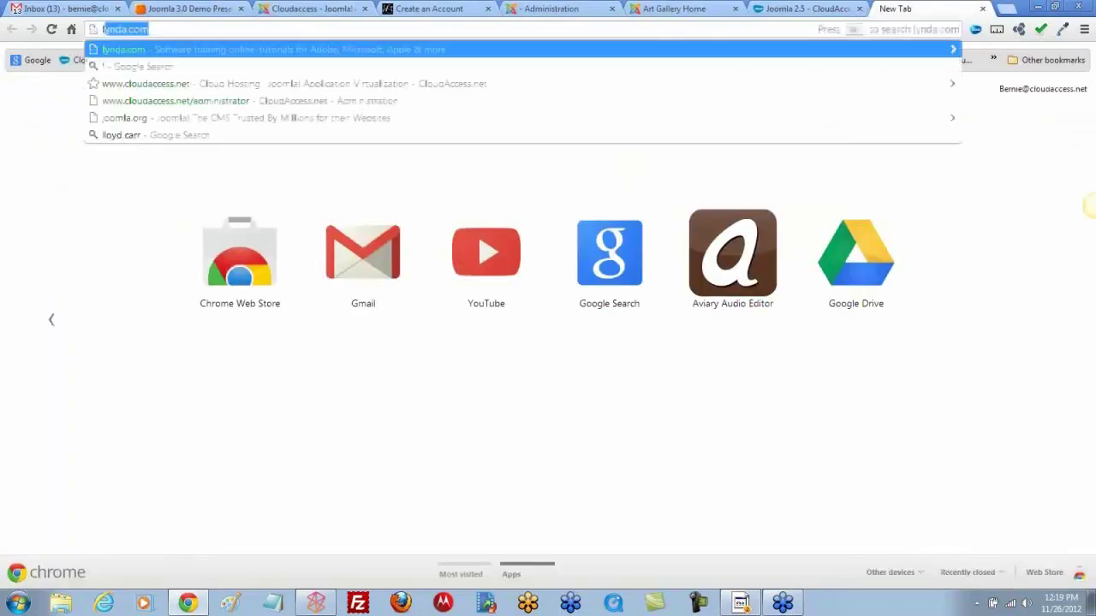
type("m")
key("Return")
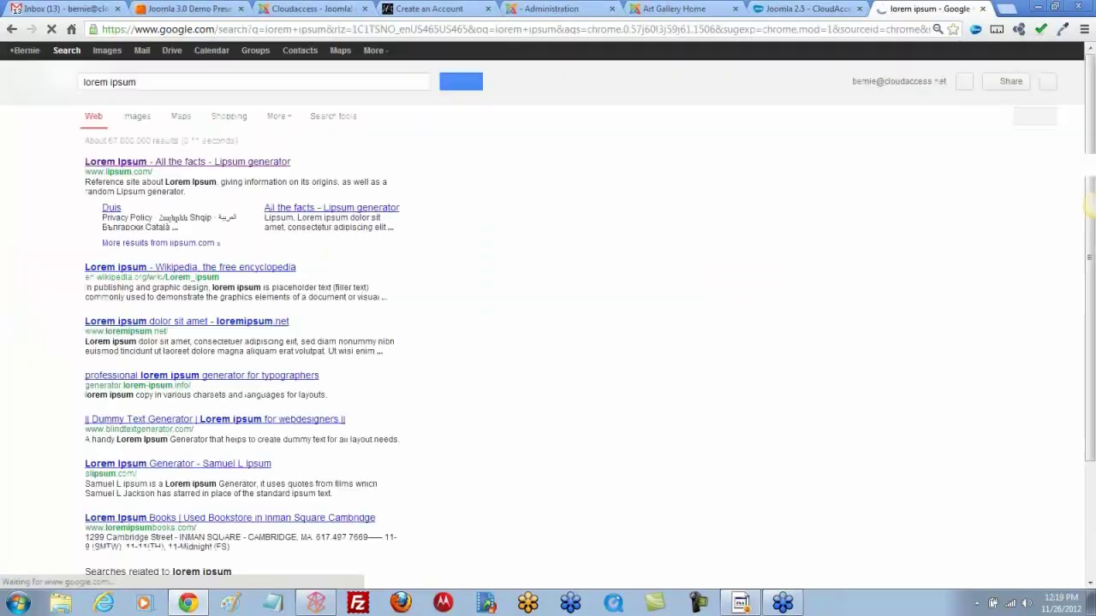
left_click(220, 170)
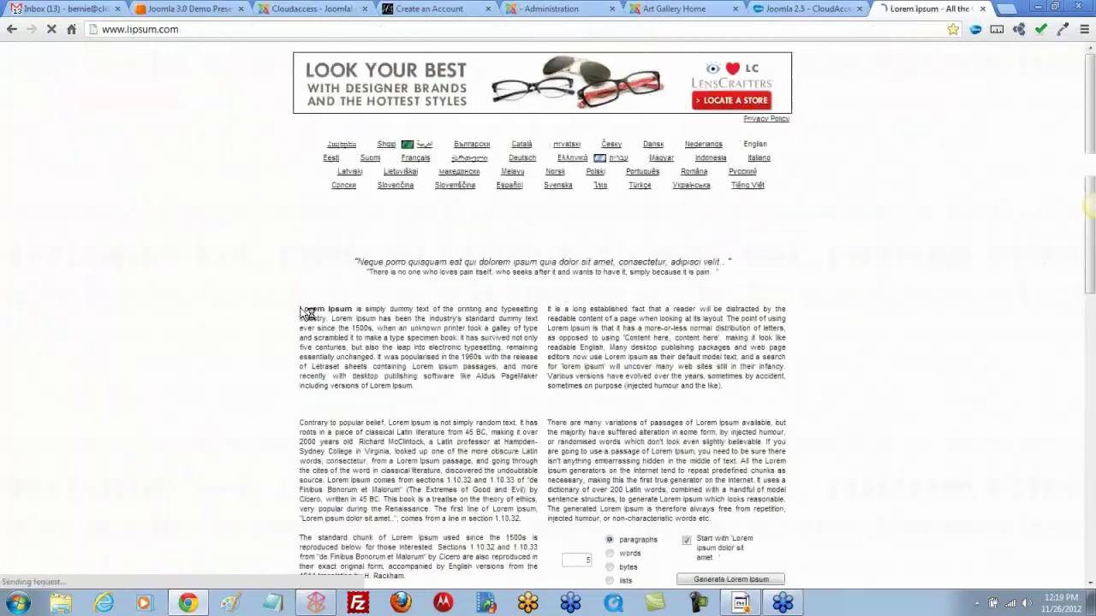
- Copy the standard Lorem Ipsum passage as plain text by way of Notepad, and close Notepad without saving
scroll(362, 387, "down", 6)
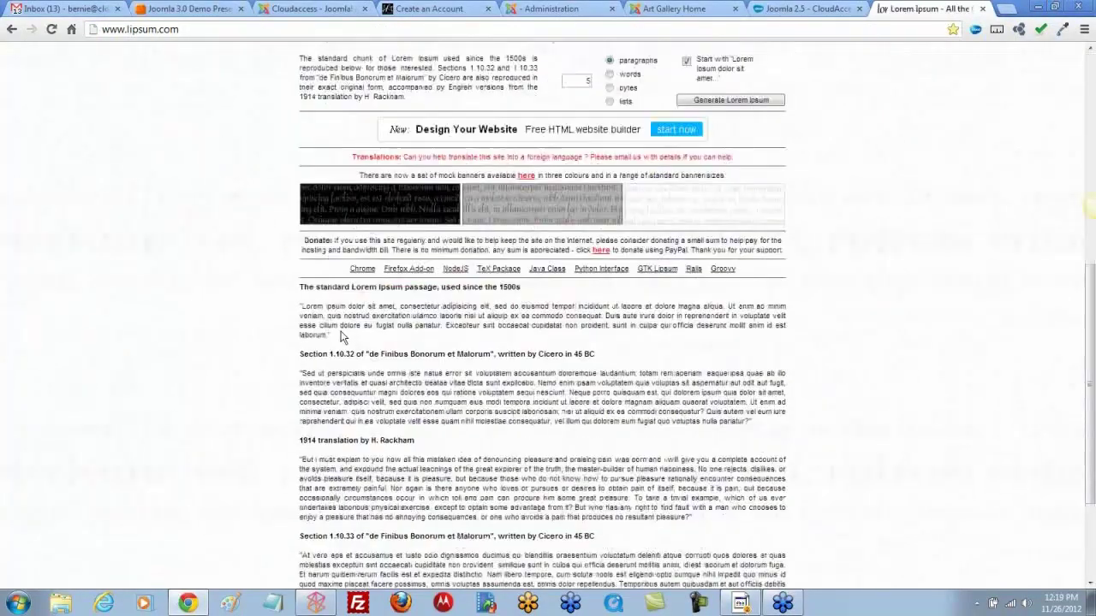
triple_click(300, 314)
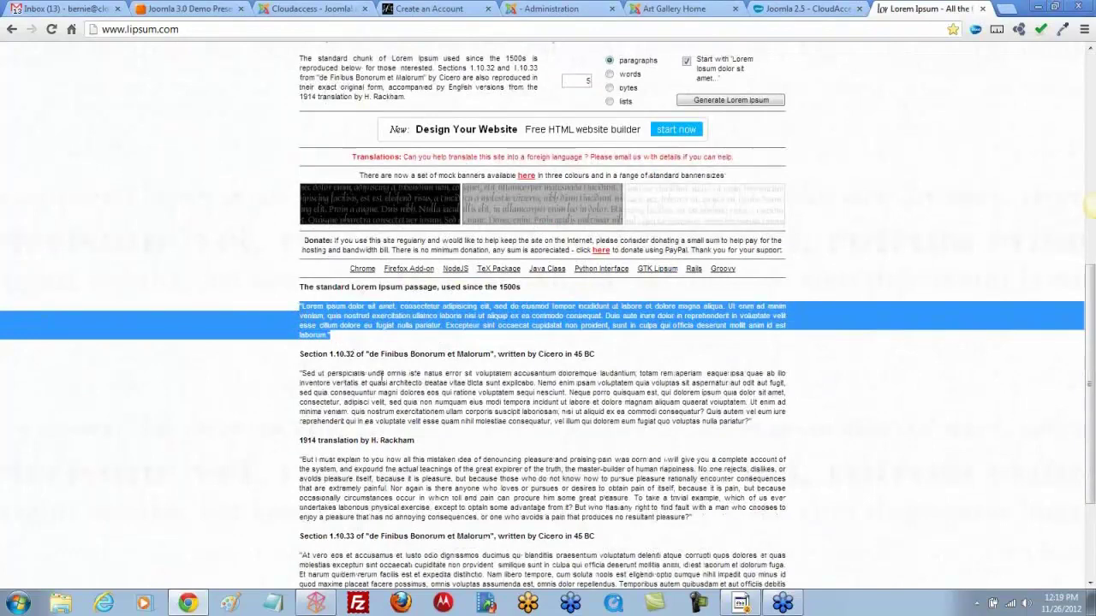
left_click(273, 603)
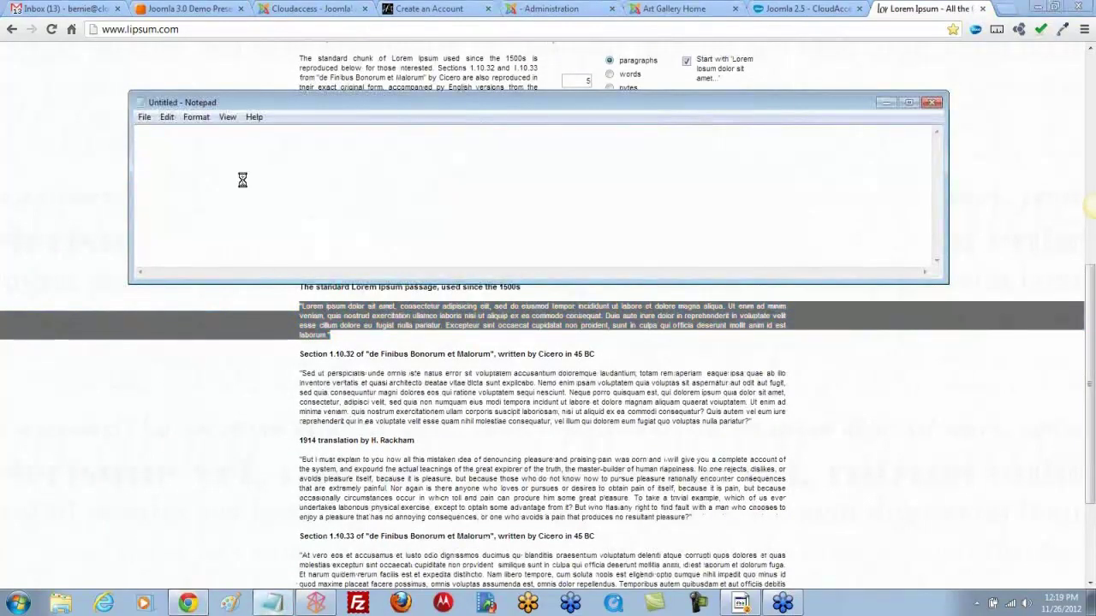
type("\"Lorem ipsum dolor sit amet, consectetur adipisicing elit, sed do eiusmod tempor incididunt ut labore et dolore magna aliqua. Ut enim ad minim veniam, quis nostrud exercitation ullamco laboris nisi ut aliquip ex ea commodo consequat. Duis aute irure dolor in reprehenderit in voluptate velit esse cillum dolore eu fugiat nulla pariatur. Excepteur sint occaecat cupidatat non proident, sunt in culpa qui officia deserunt mollit anim id est laborum.\"")
key("ctrl+a")
key("ctrl+c")
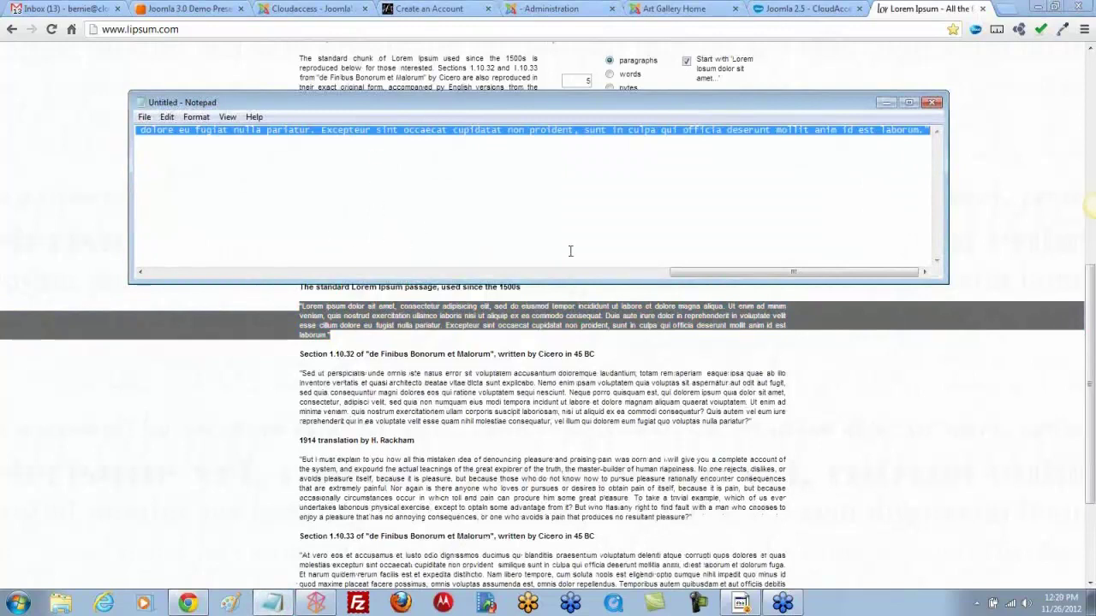
left_click(933, 104)
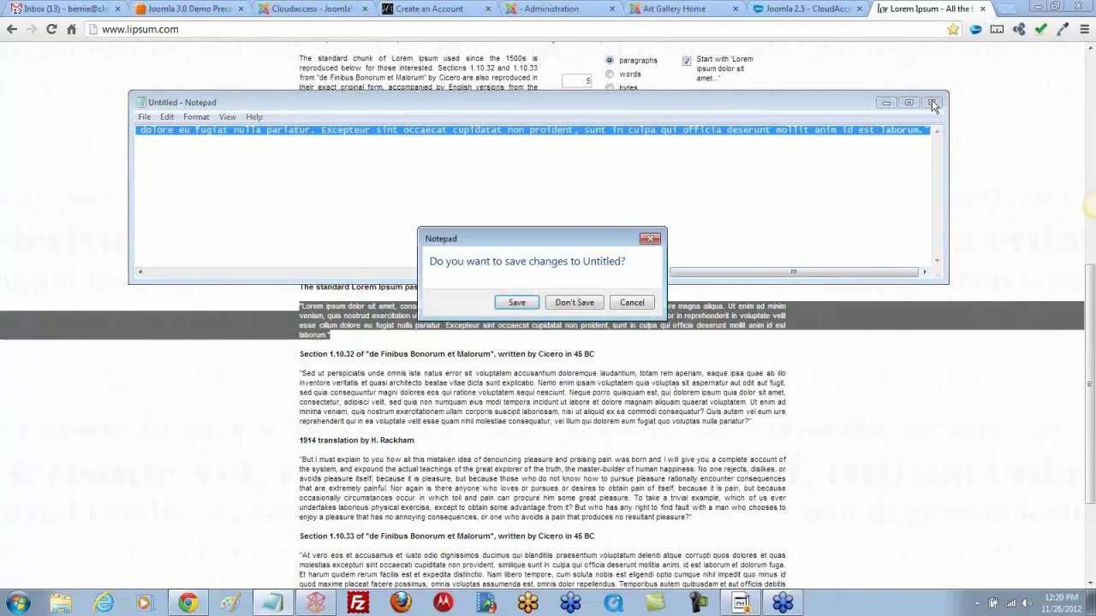
left_click(564, 301)
- Back in the new Joomla article, paste the passage as article text, choose the Galleries category, and save and close it
left_click(308, 9)
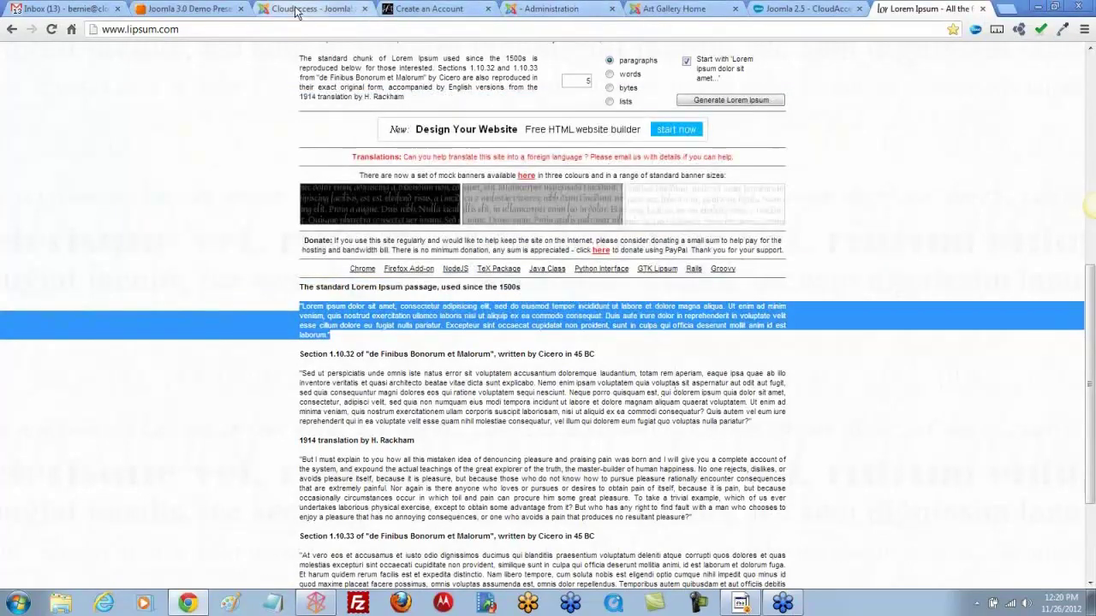
left_click(93, 490)
key("ctrl+v")
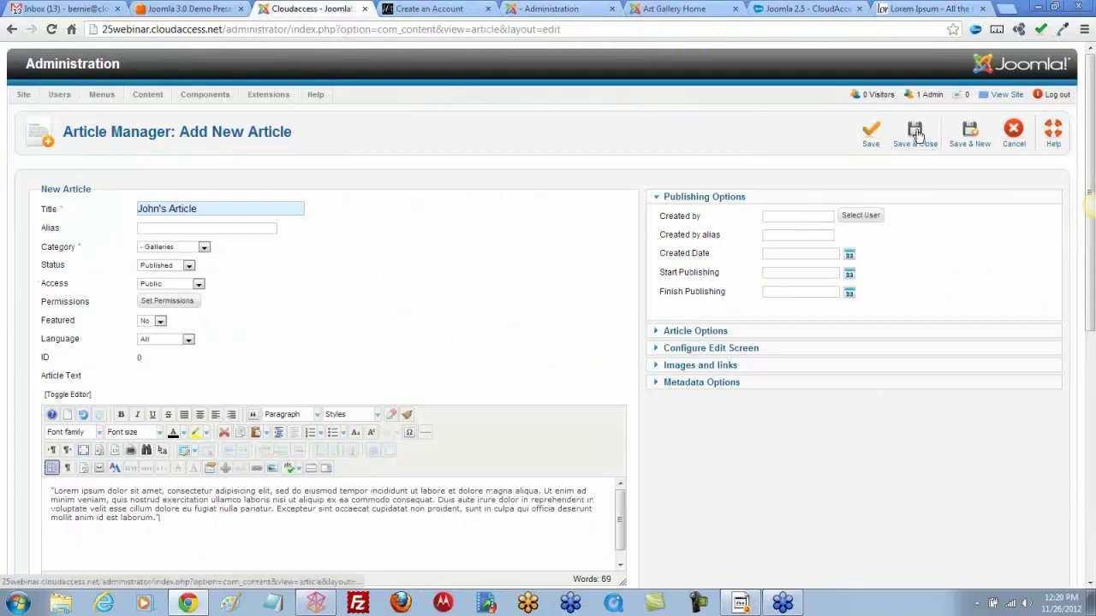
left_click(204, 249)
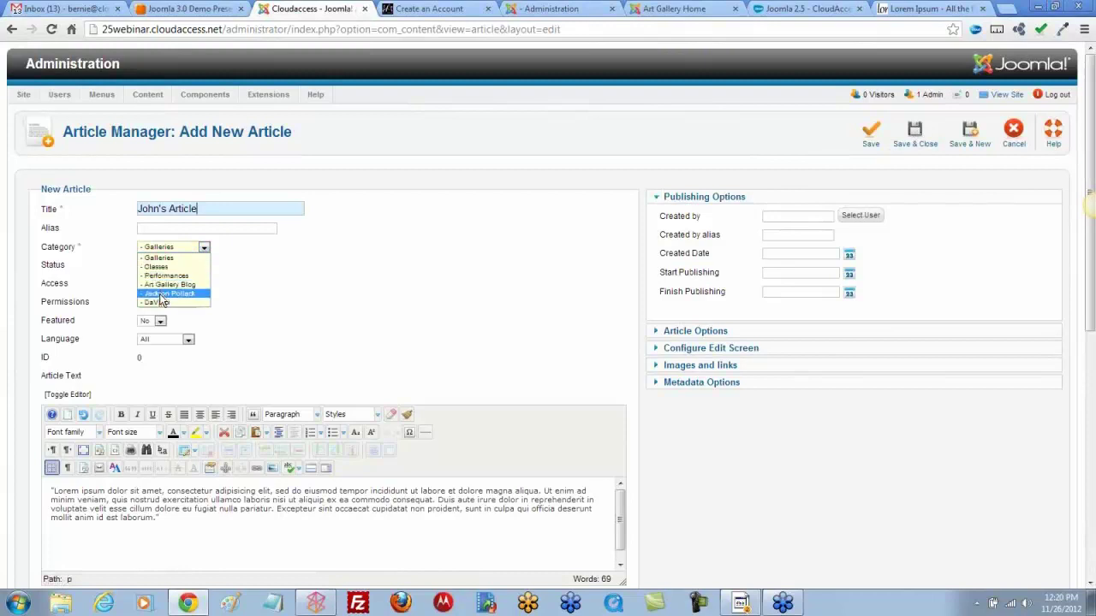
left_click(158, 258)
left_click(911, 135)
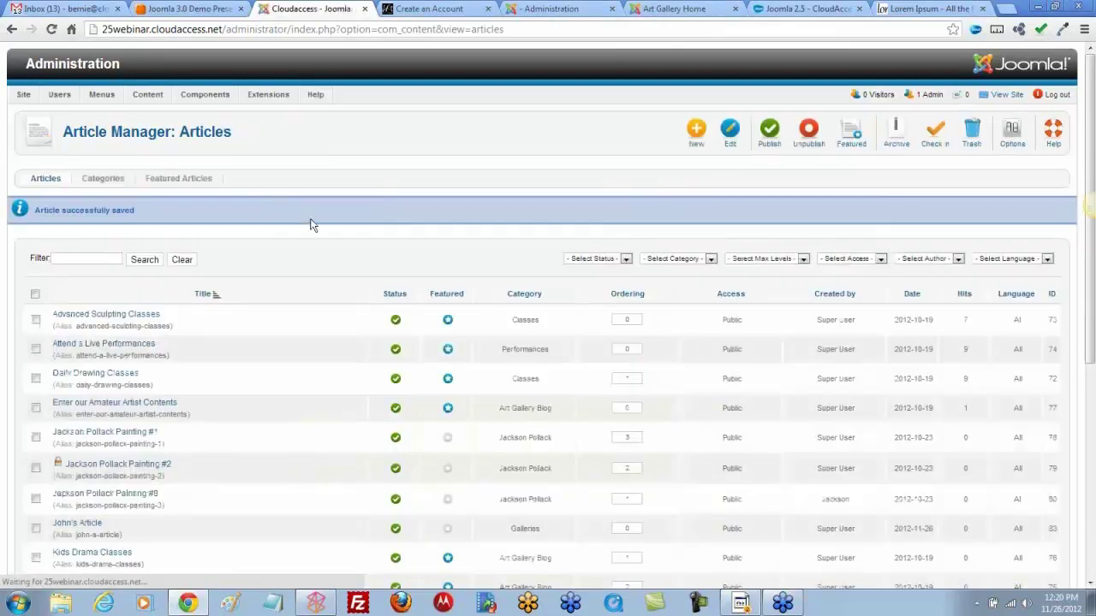
- Start a new article category titled with the user's first name plus "'s Category" and set its Access to the user's own level
left_click(111, 184)
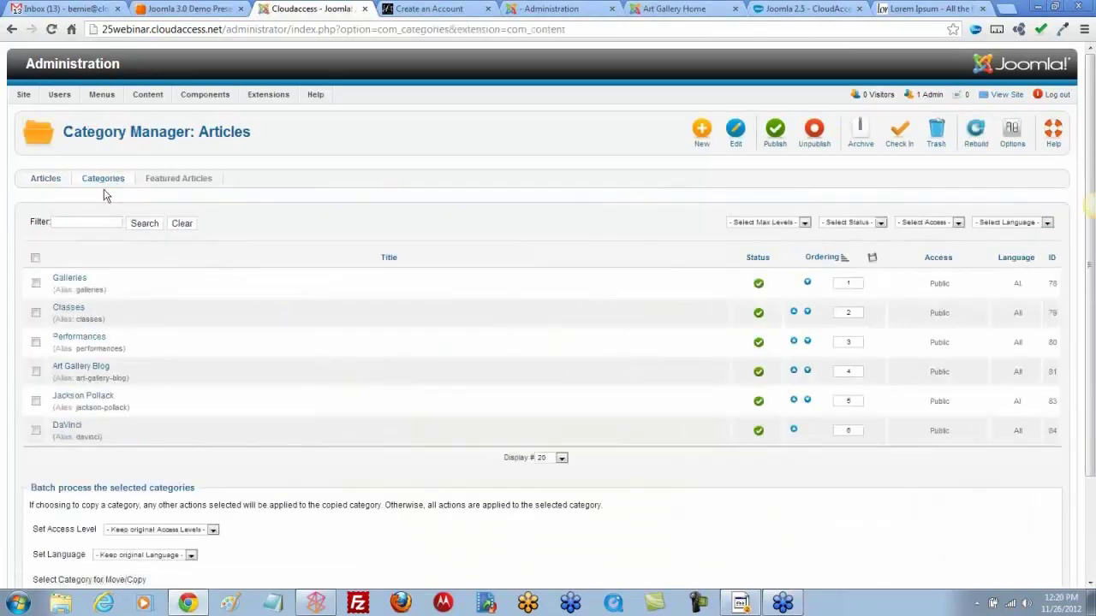
left_click(702, 133)
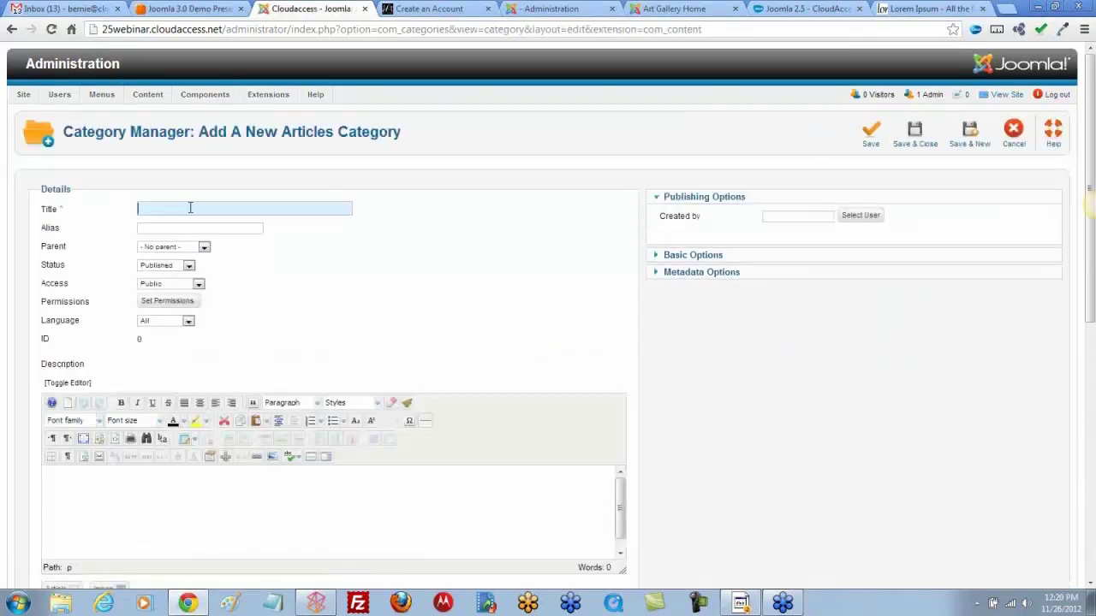
type("John")
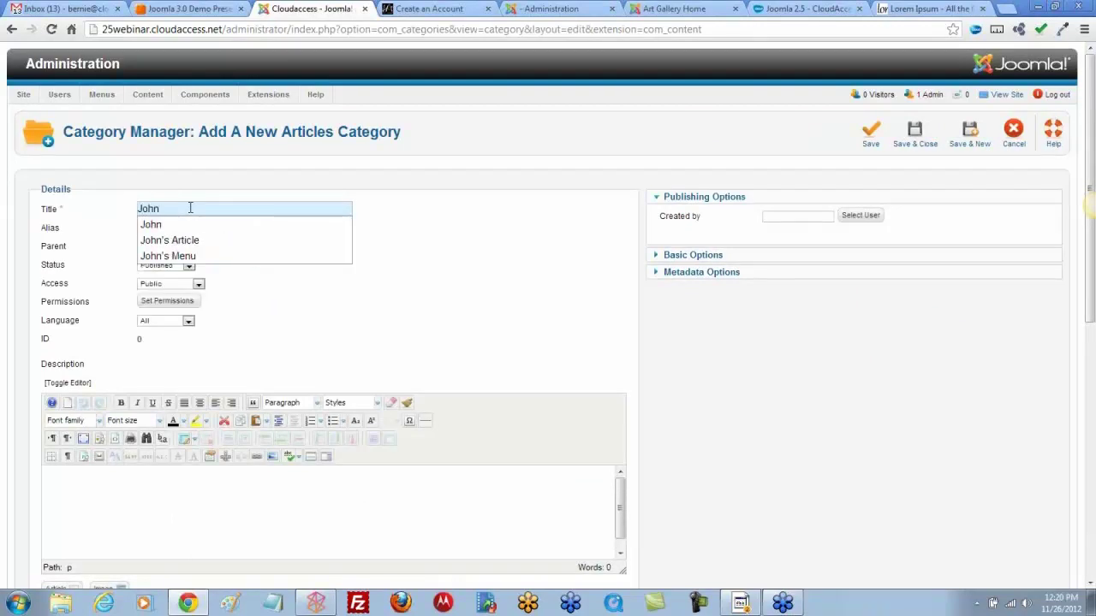
type("'s Category")
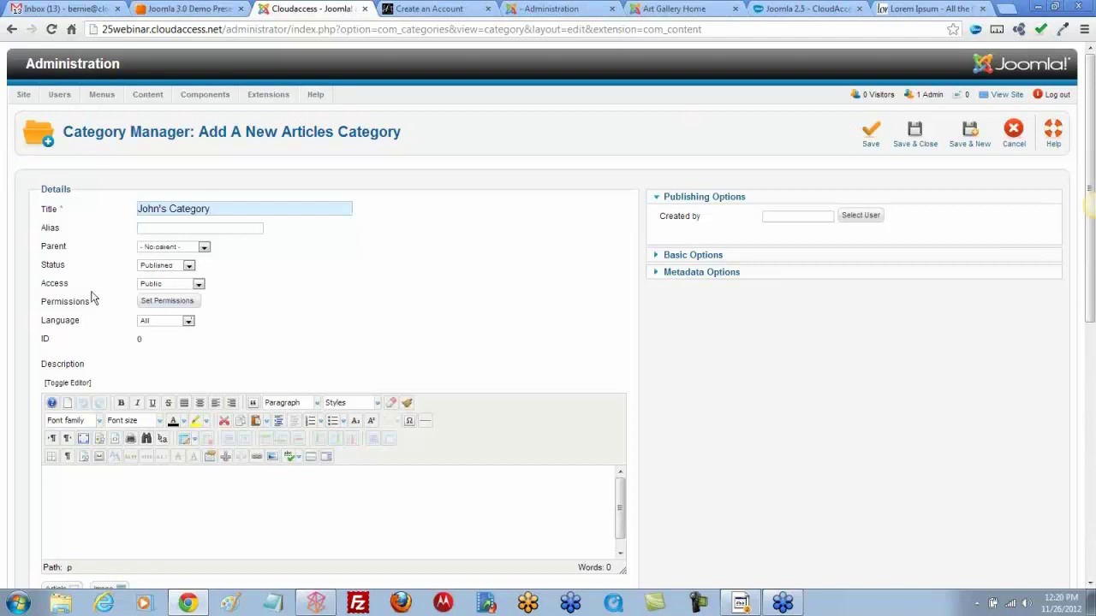
left_click(199, 286)
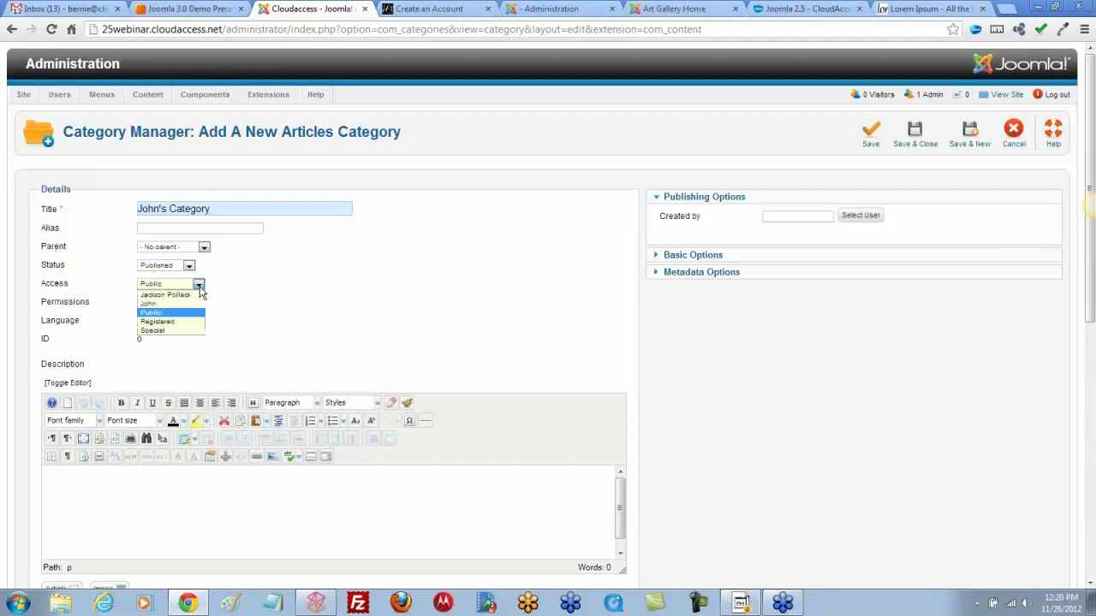
left_click(151, 304)
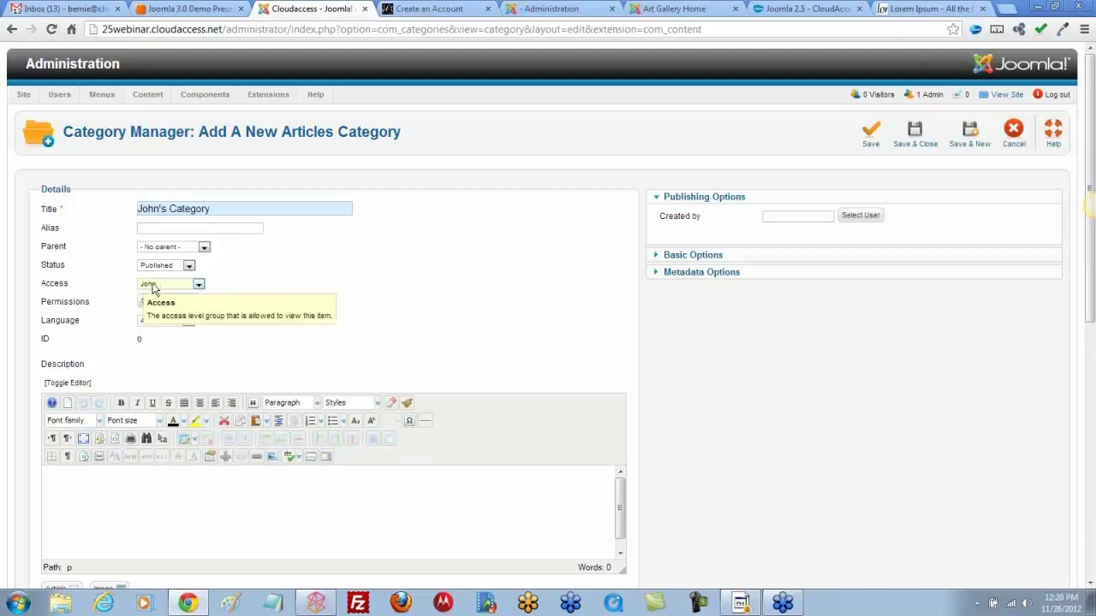
- Save and close the new category, and open the user's own article from the article list for editing
left_click(916, 142)
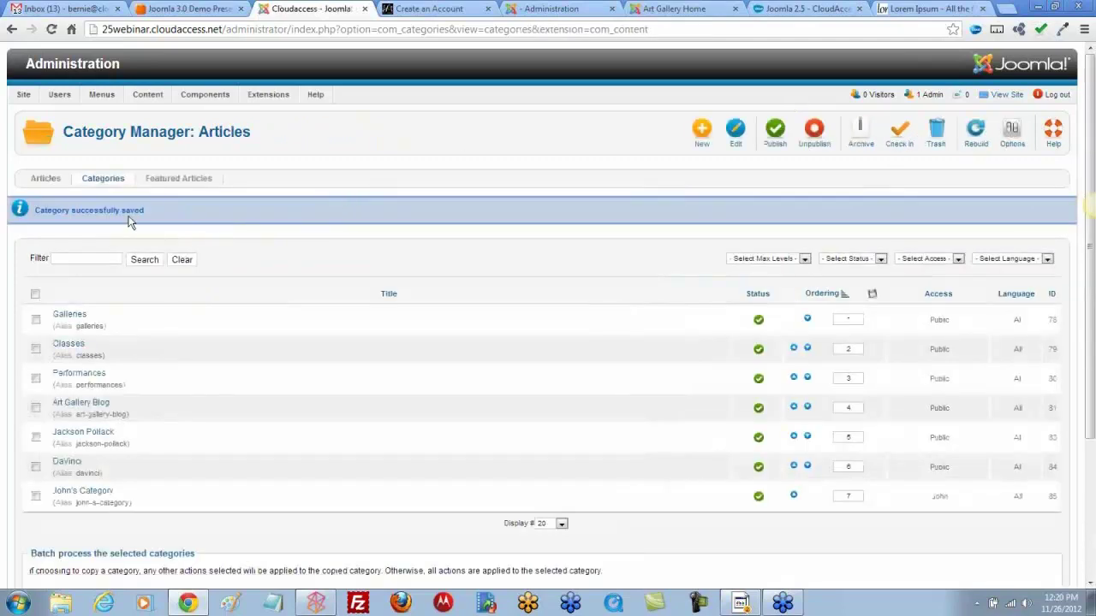
left_click(51, 181)
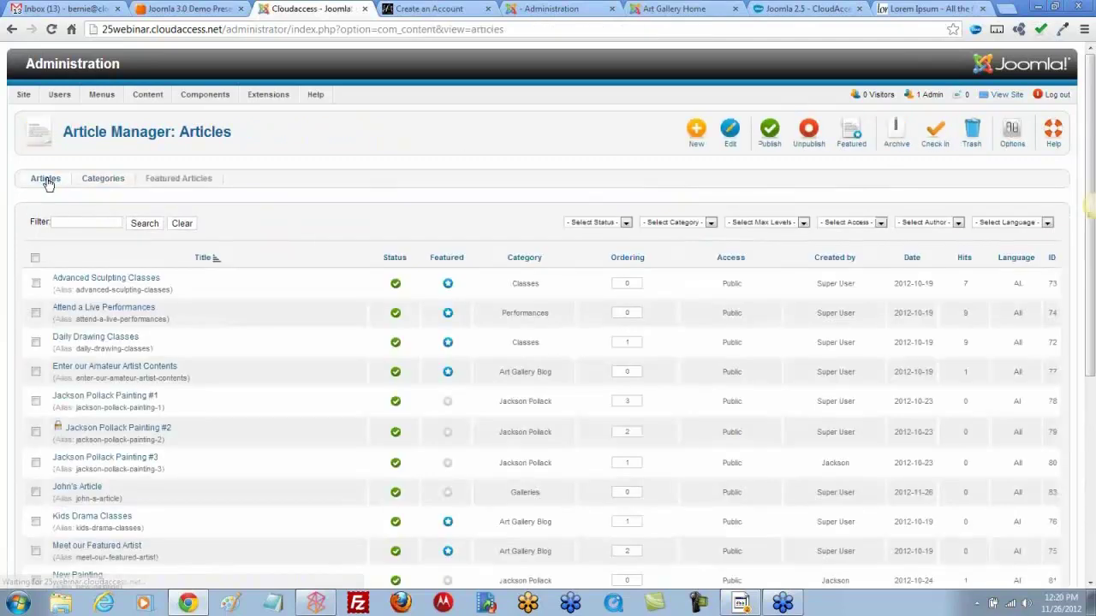
scroll(164, 289, "down", 3)
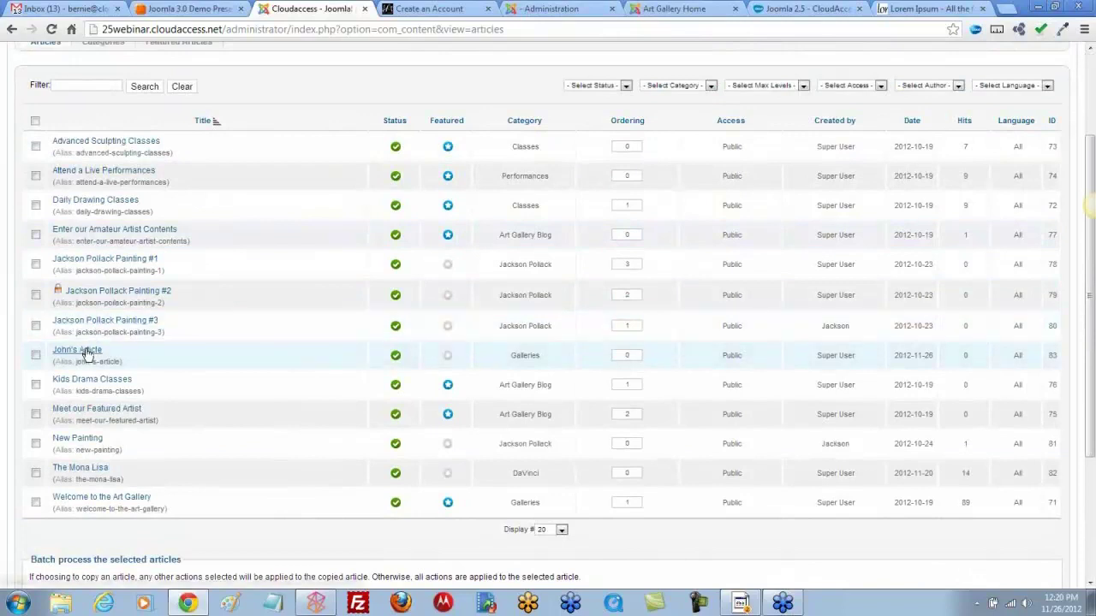
left_click(85, 351)
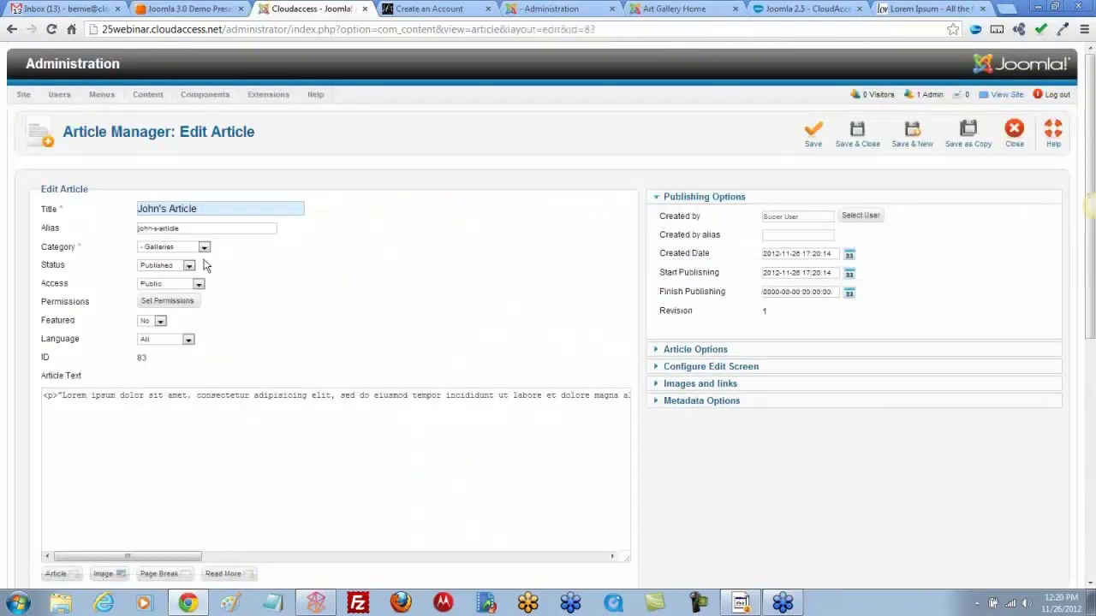
- Move the article into the user's own category, restrict its Access to the user's own level, and save and close it
left_click(203, 247)
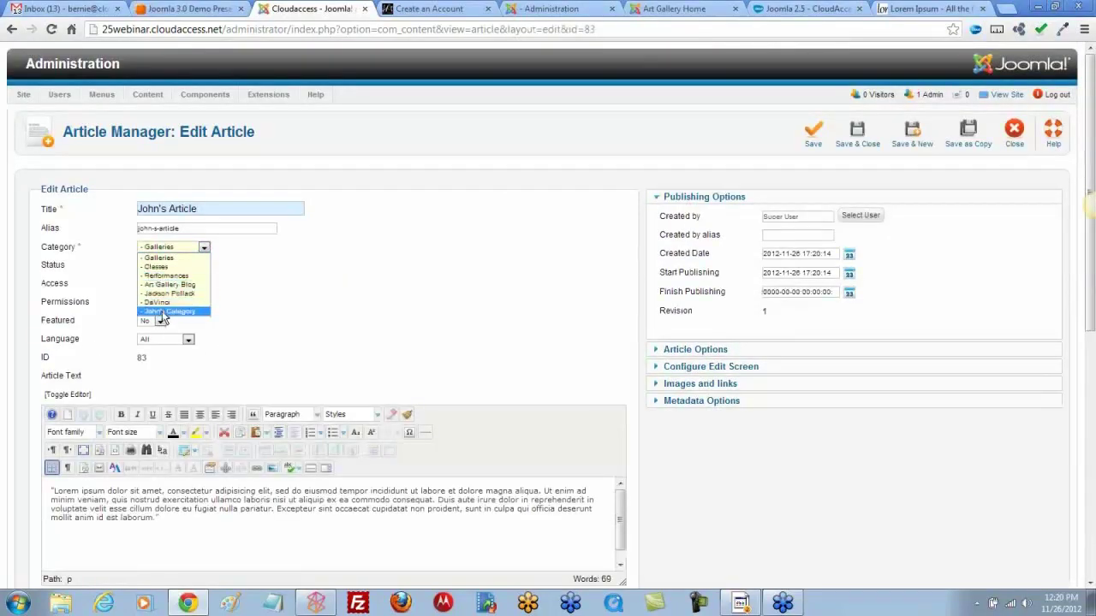
left_click(170, 311)
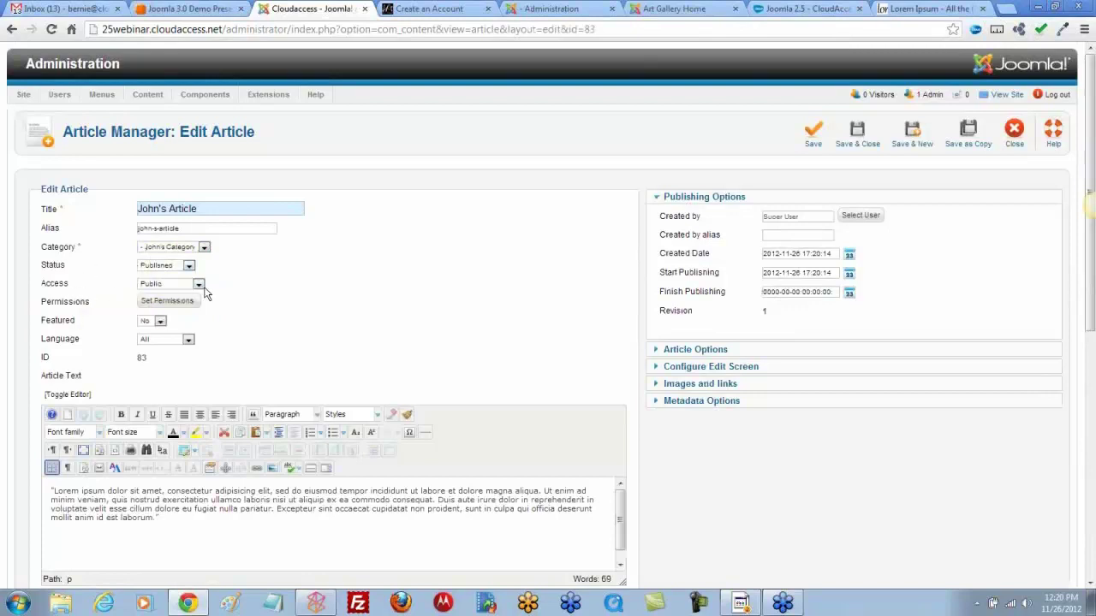
left_click(197, 284)
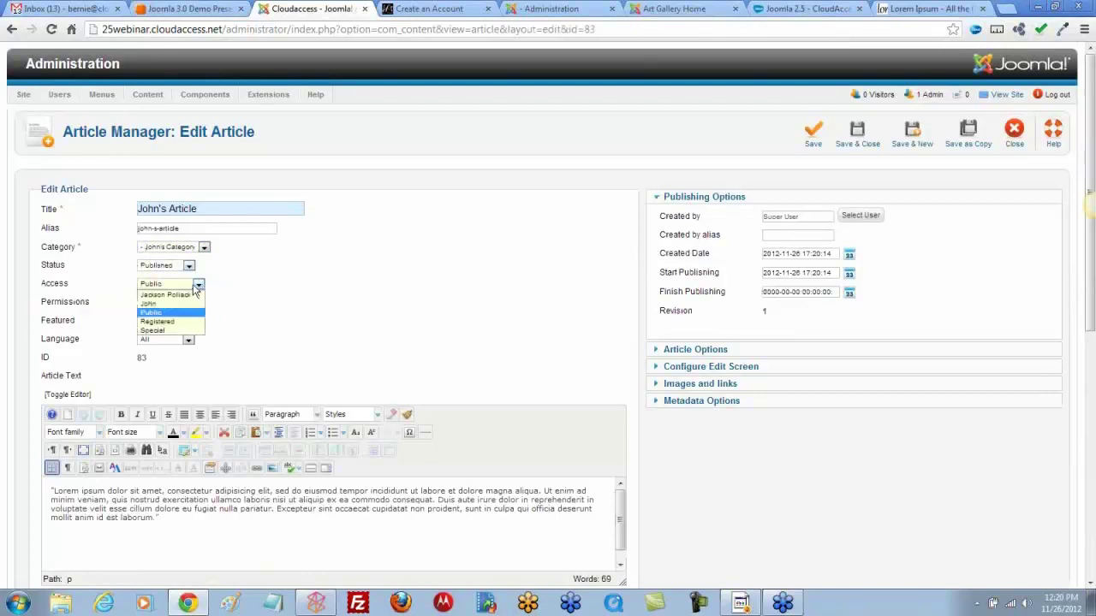
left_click(153, 305)
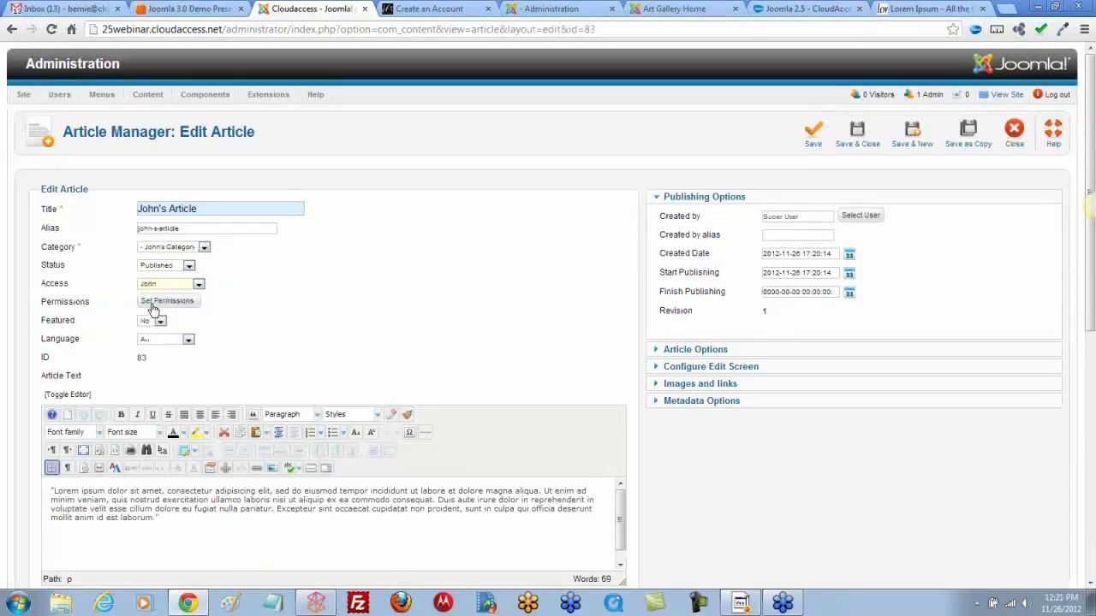
left_click(857, 135)
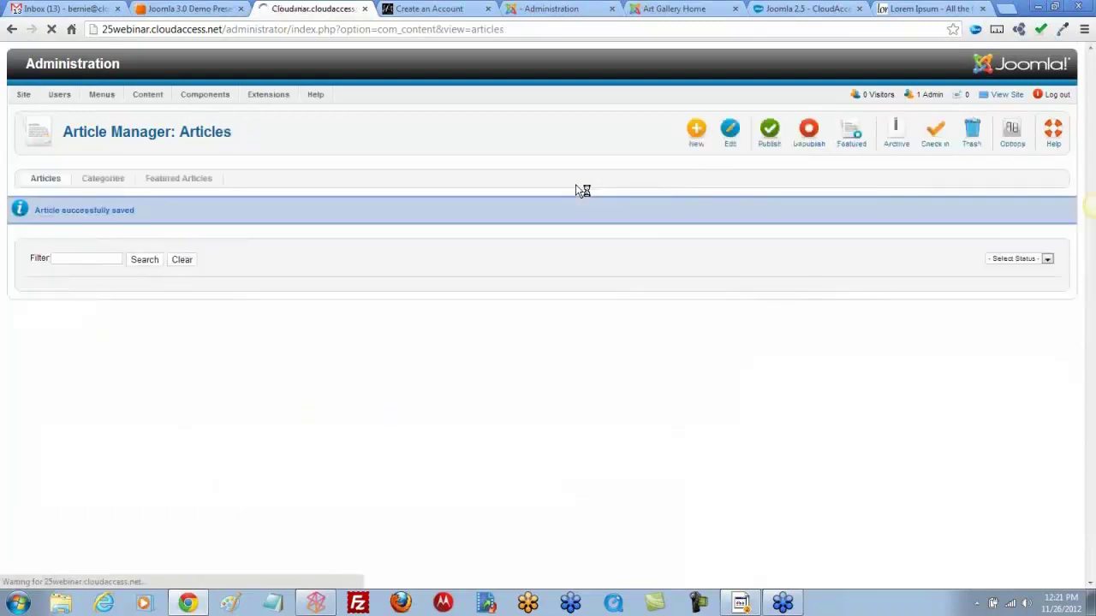
- Start a new Single Article menu item in the user's own menu, titled with the user's first name plus "'s Article"
mouse_move(97, 99)
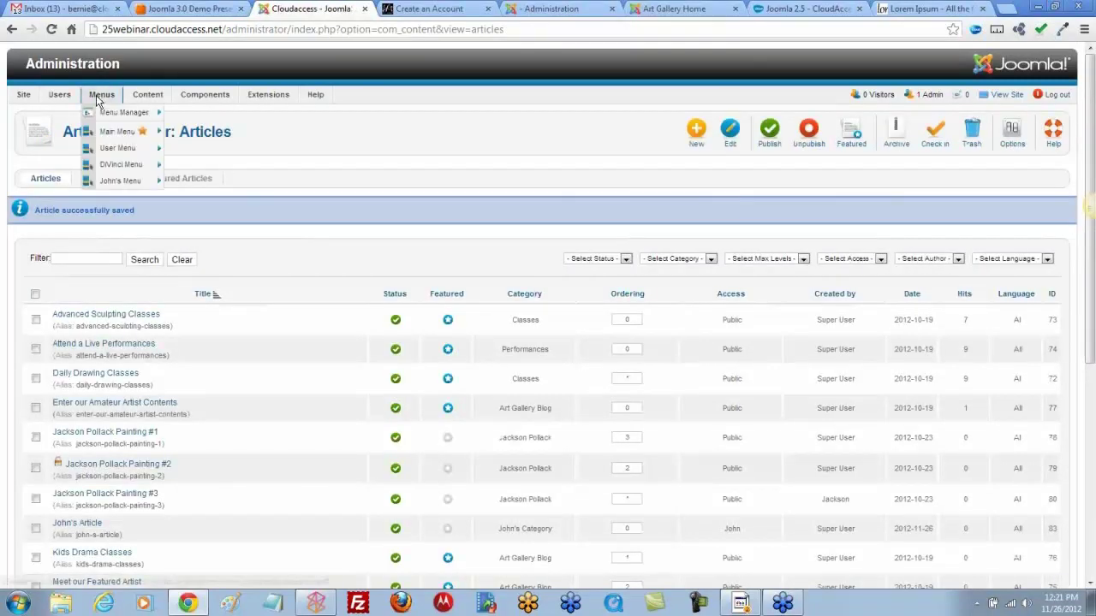
left_click(117, 181)
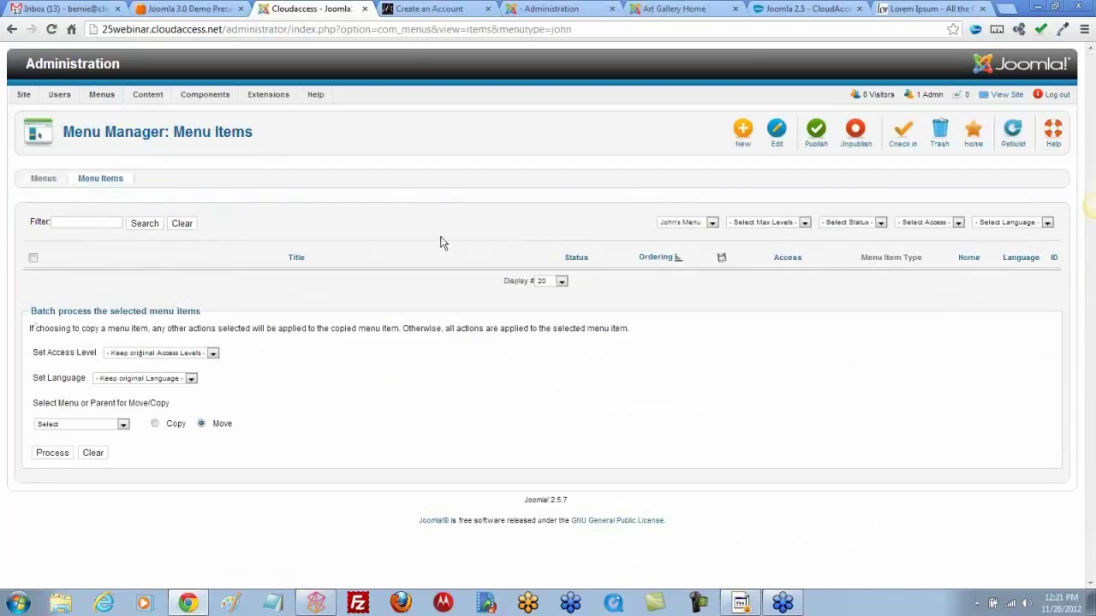
left_click(740, 135)
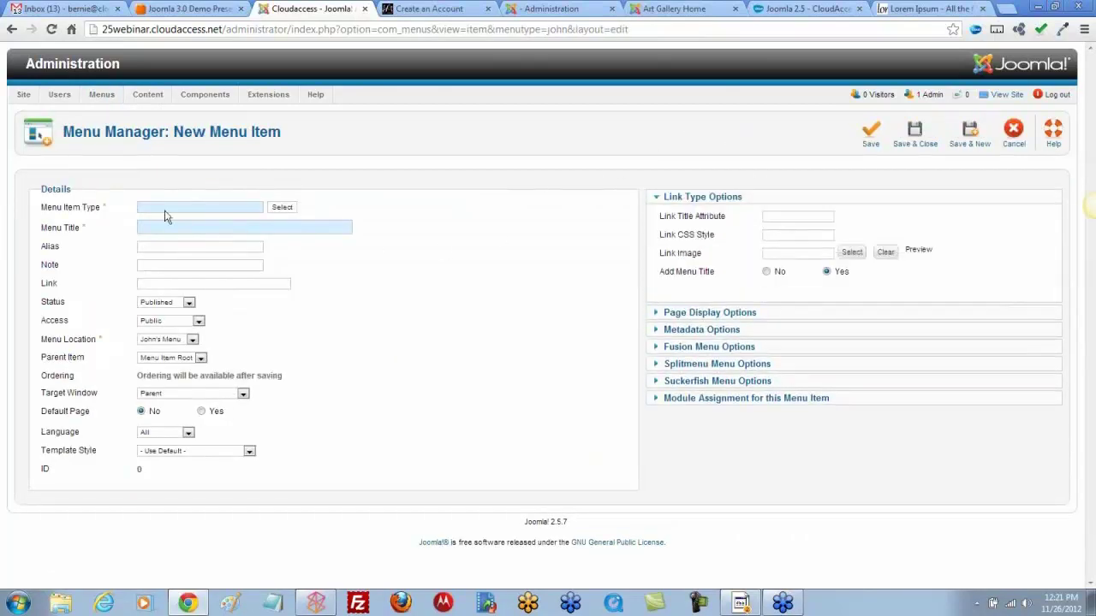
left_click(282, 207)
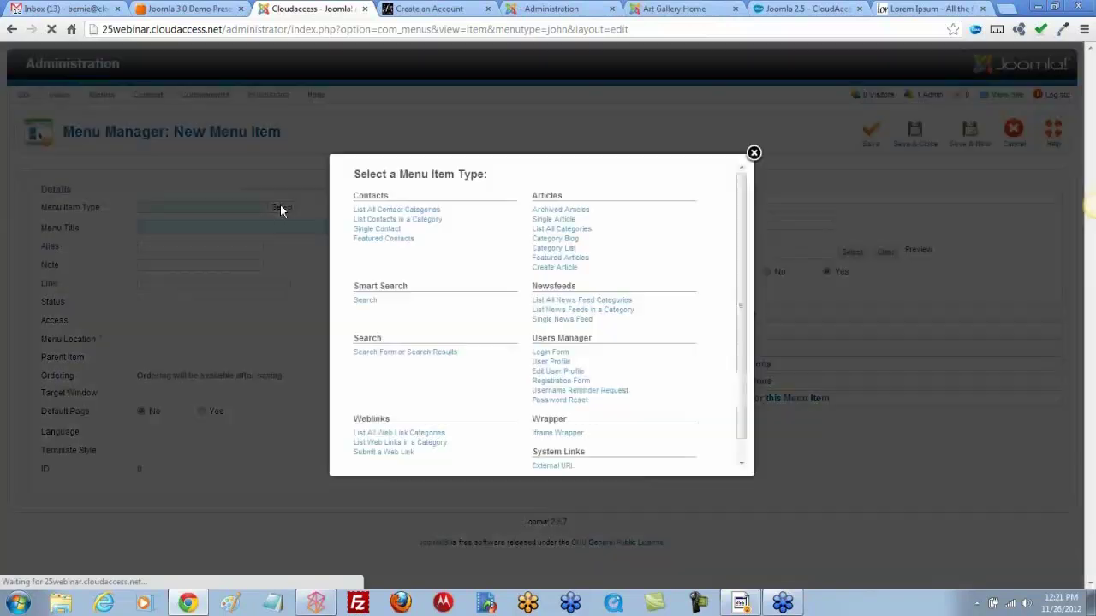
left_click(553, 219)
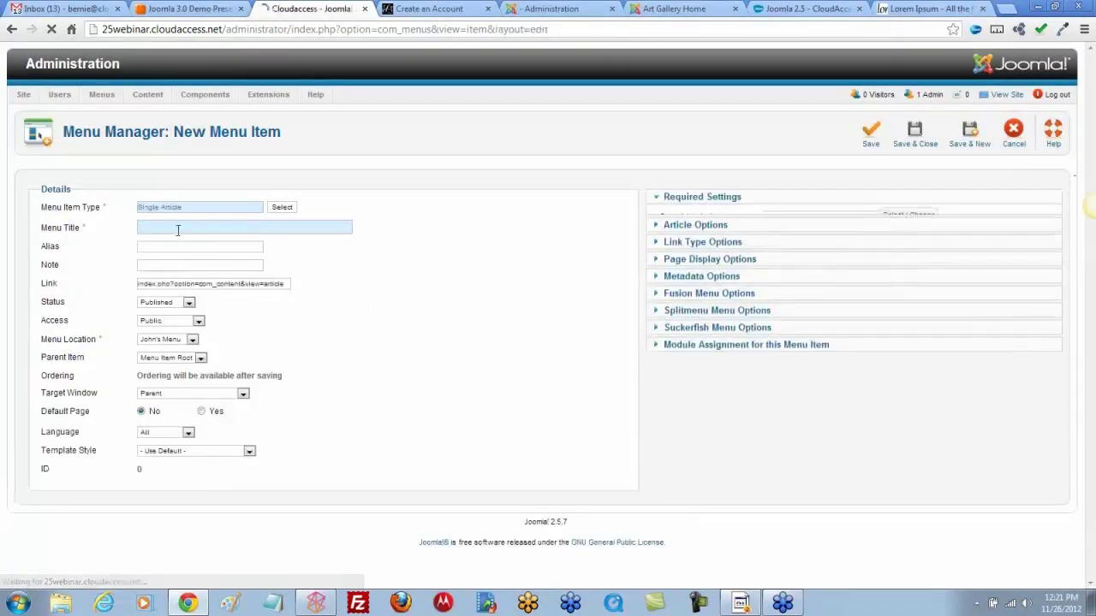
type("John's")
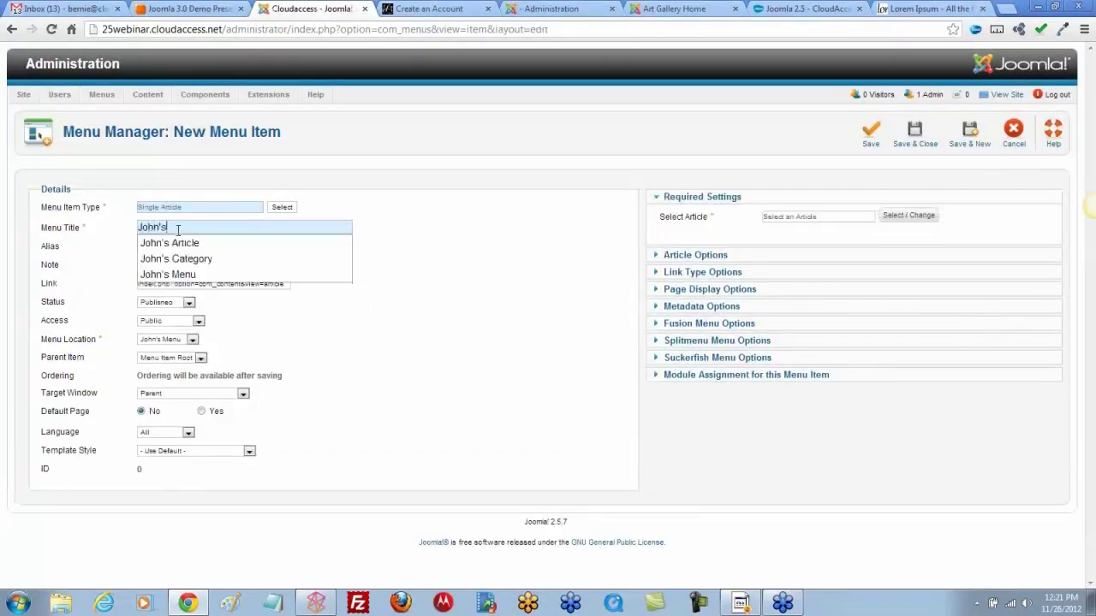
type(" Article")
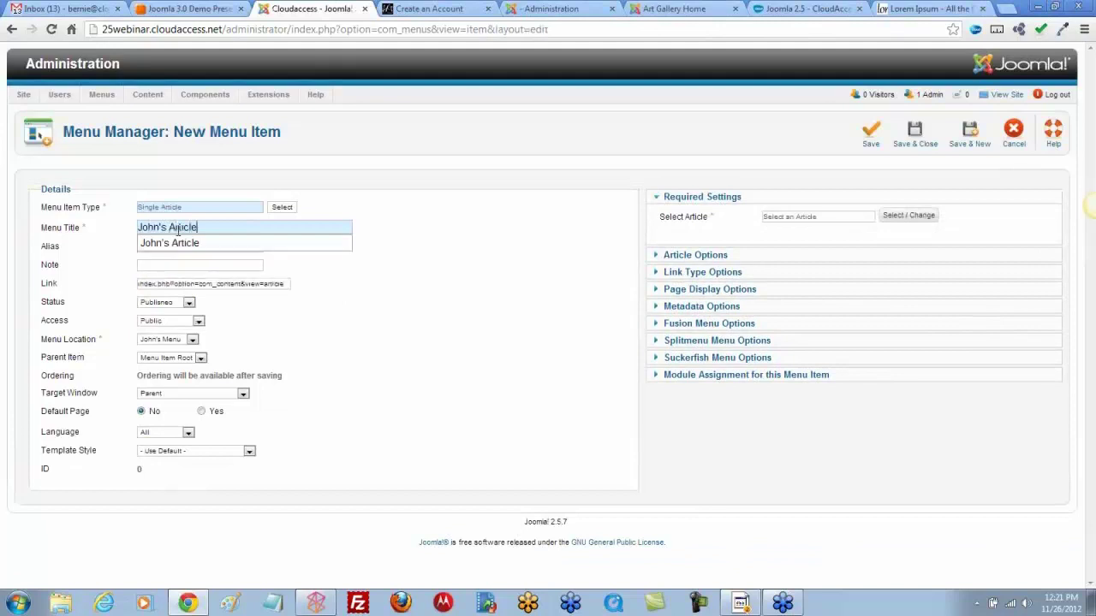
key("Down")
key("Return")
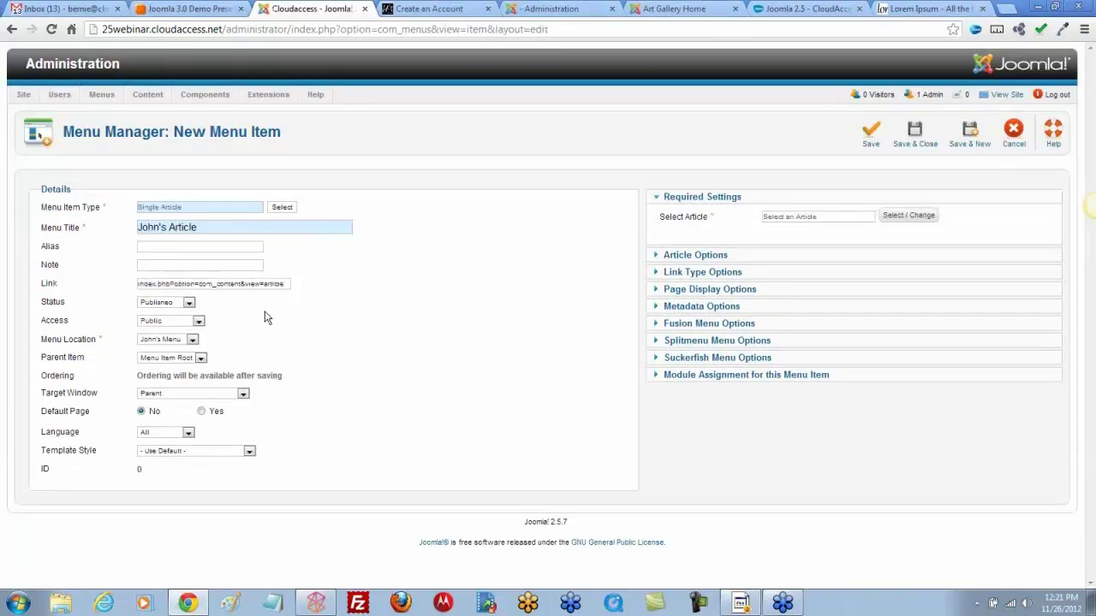
- Keep Menu Item Root as the menu item's parent and set its Access to the user's own level
left_click(200, 359)
left_click(210, 362)
left_click(198, 322)
left_click(158, 347)
- Filter the article list by the user's article title, link that article to the menu item, and save and close it
left_click(898, 216)
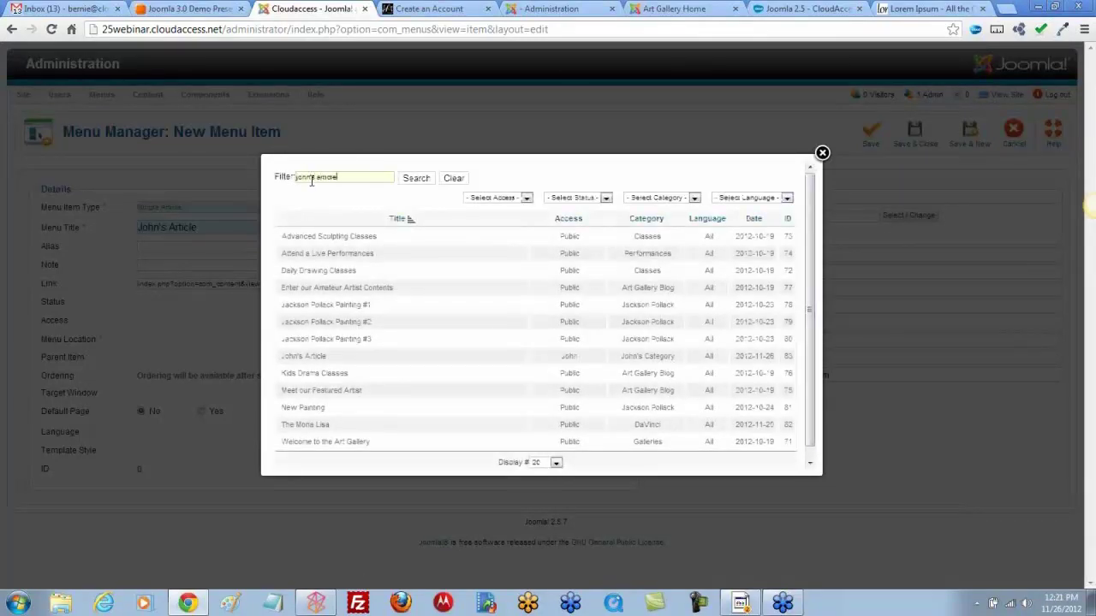
left_click(421, 182)
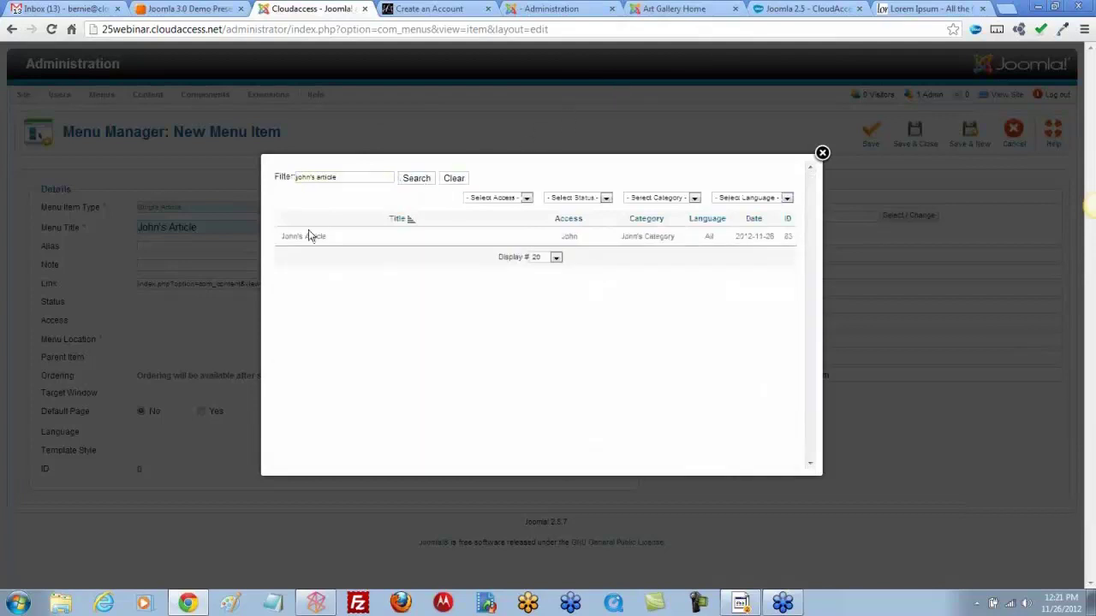
left_click(293, 240)
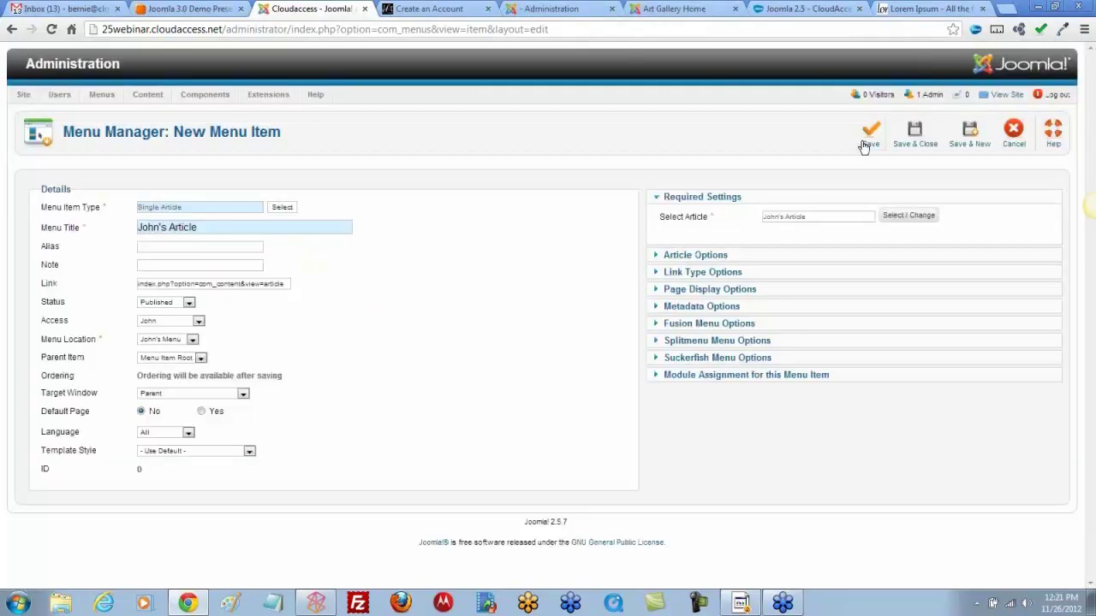
left_click(916, 135)
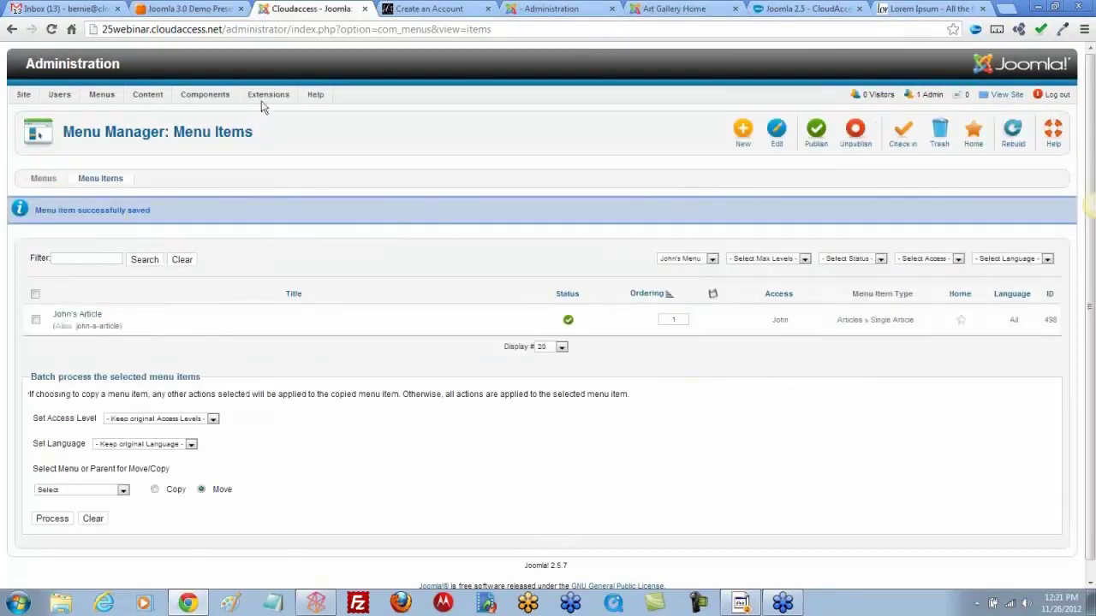
- Start a new site module of type Menu, titled with the user's first name plus "'s Menu"
mouse_move(267, 97)
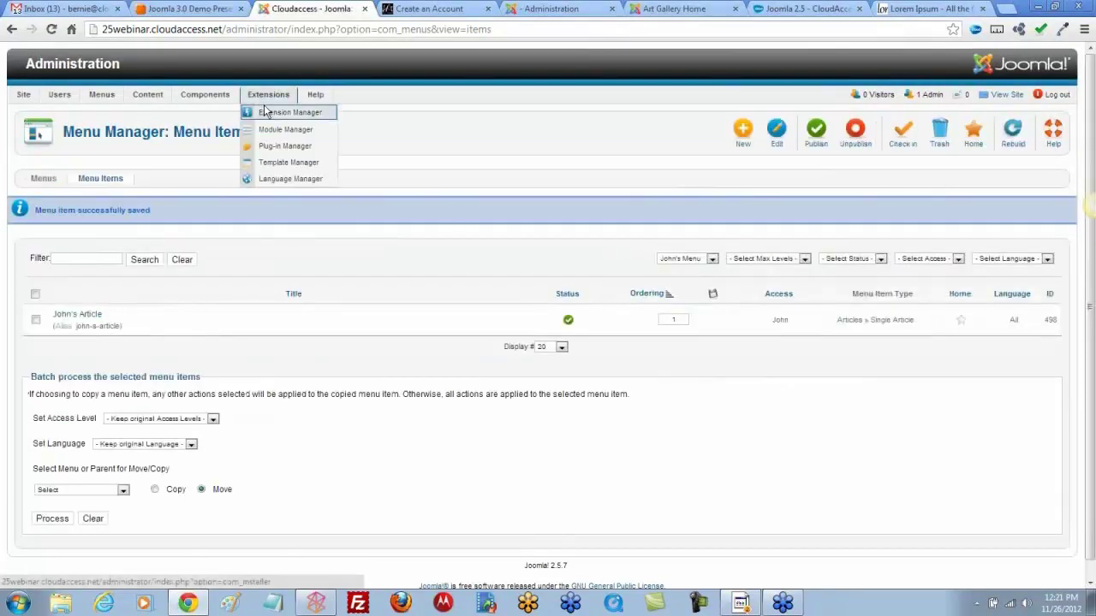
left_click(271, 132)
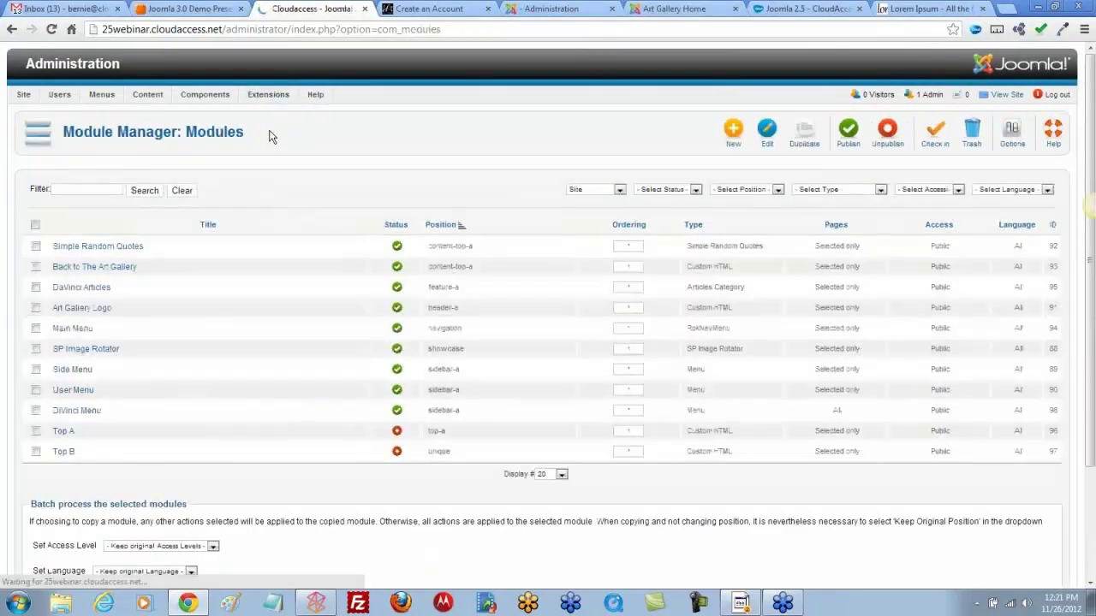
left_click(733, 130)
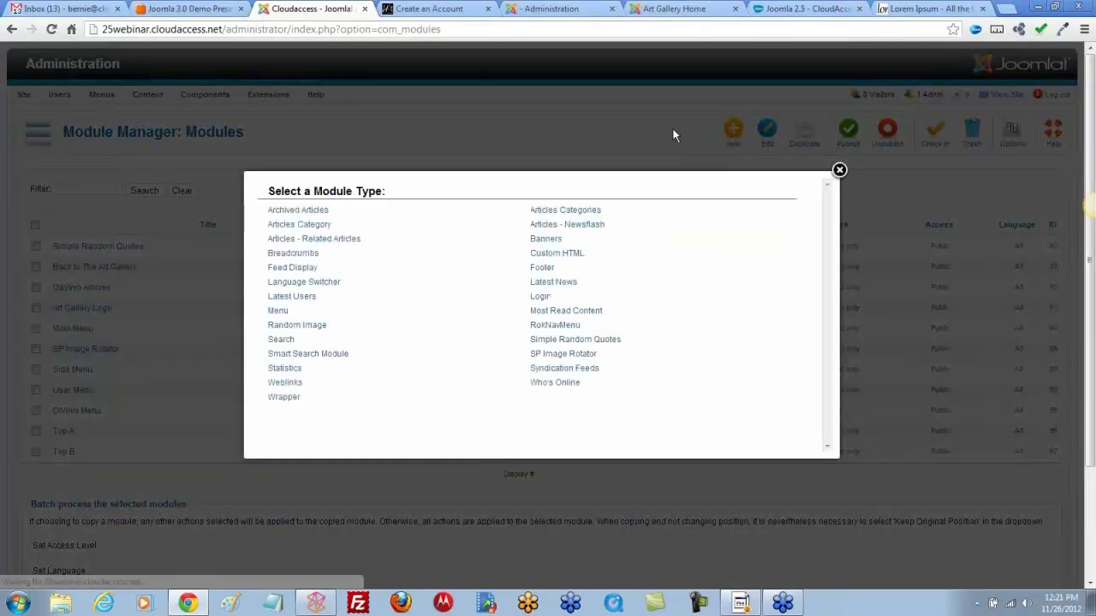
left_click(279, 313)
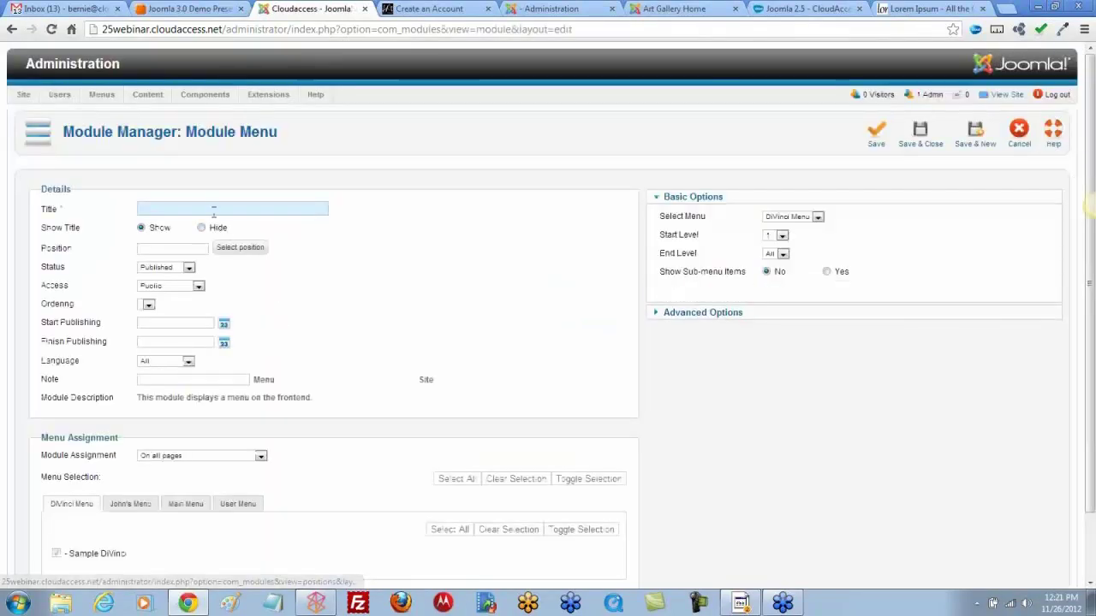
type("John's Menu")
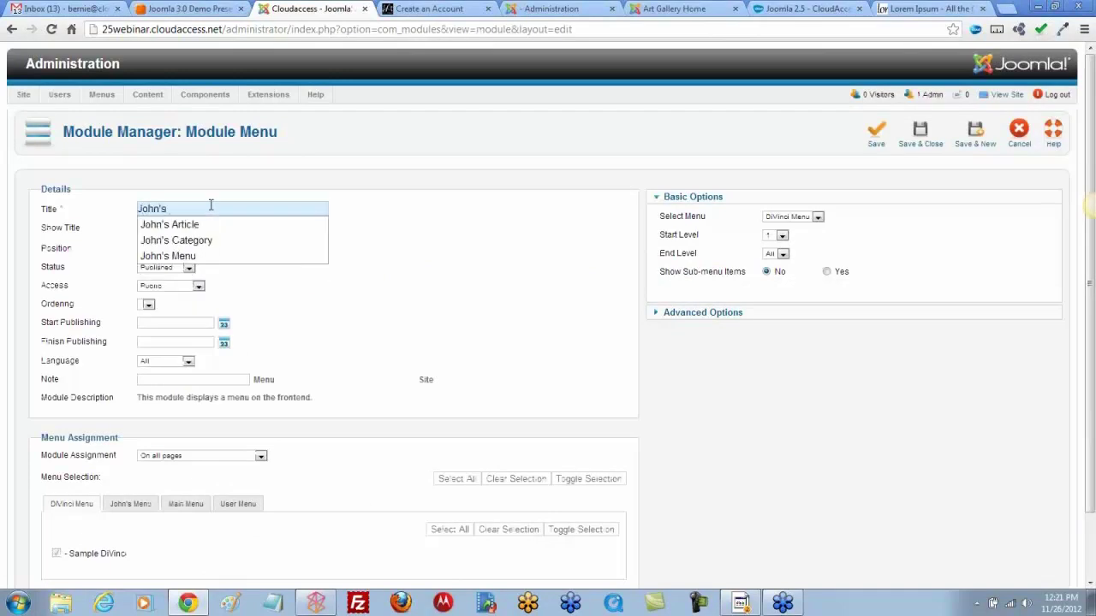
left_click(288, 224)
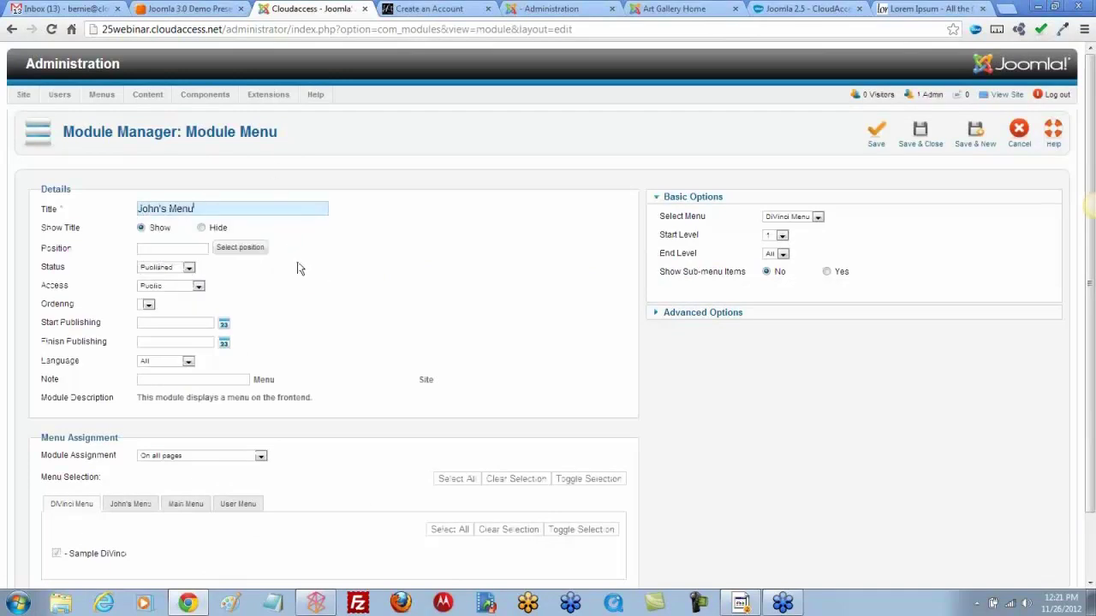
- Filter the module positions by "side" and assign the module to the sidebar-a position
left_click(246, 248)
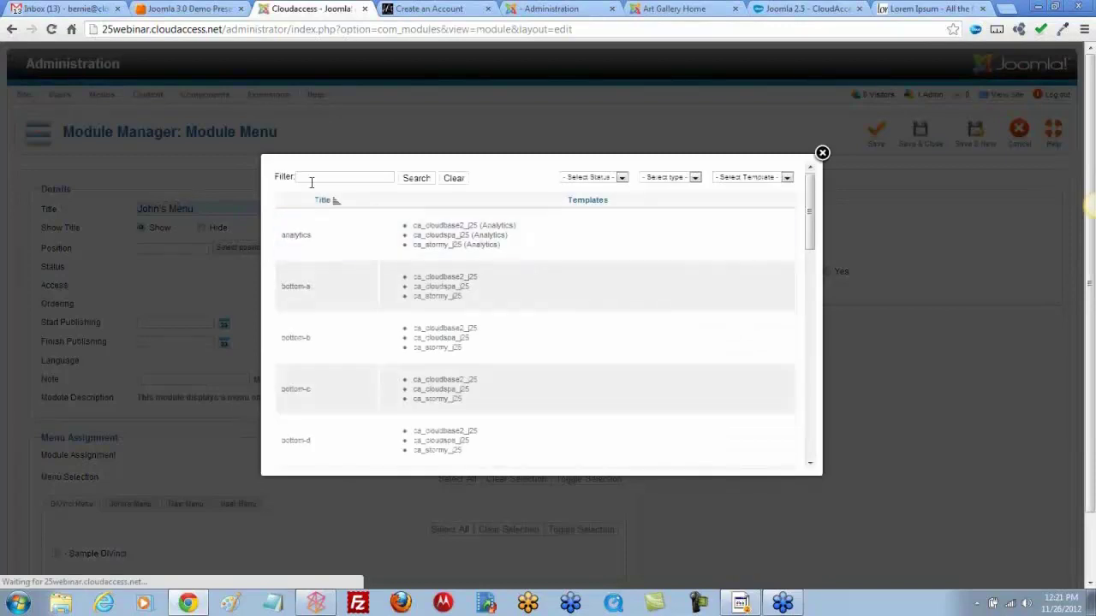
type("side")
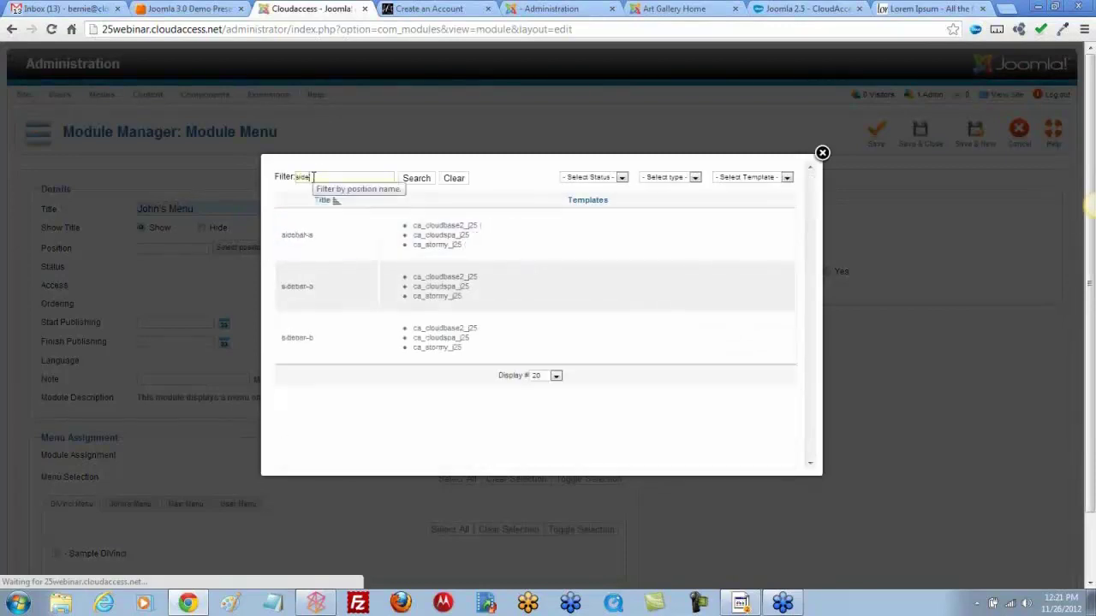
left_click(294, 236)
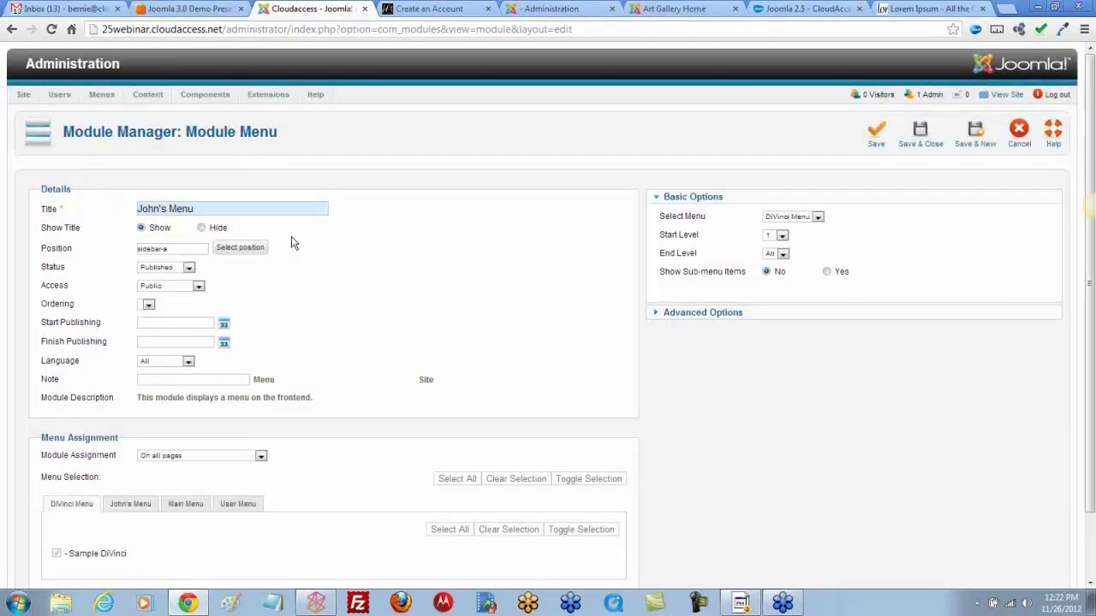
- Set the module's Access to the user's own level and choose the user's own menu as the menu it displays
scroll(324, 276, "down", 1)
left_click(200, 219)
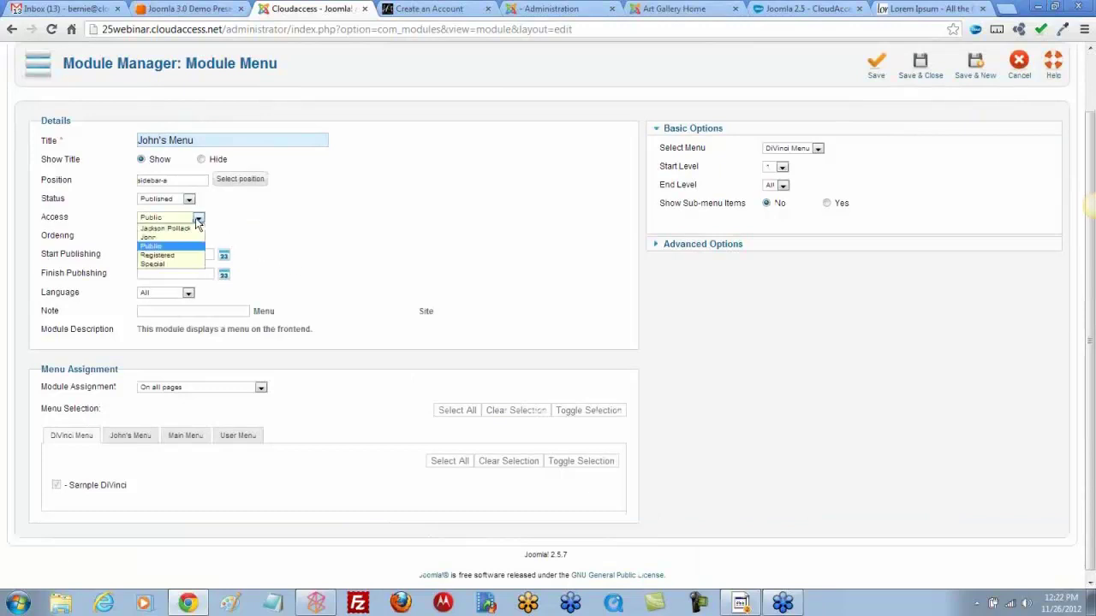
left_click(148, 238)
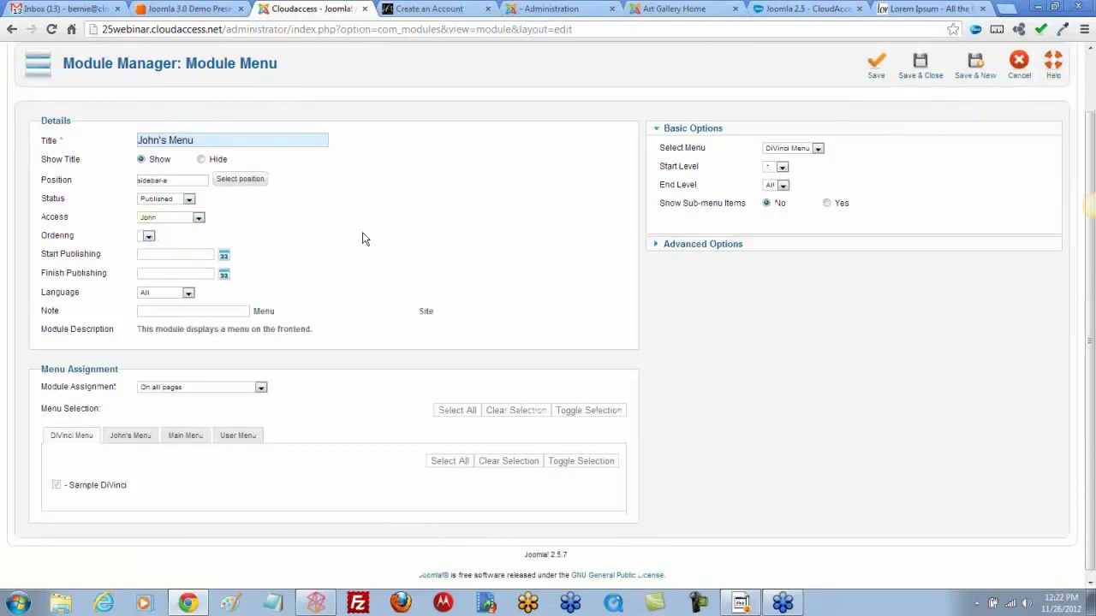
scroll(363, 239, "up", 1)
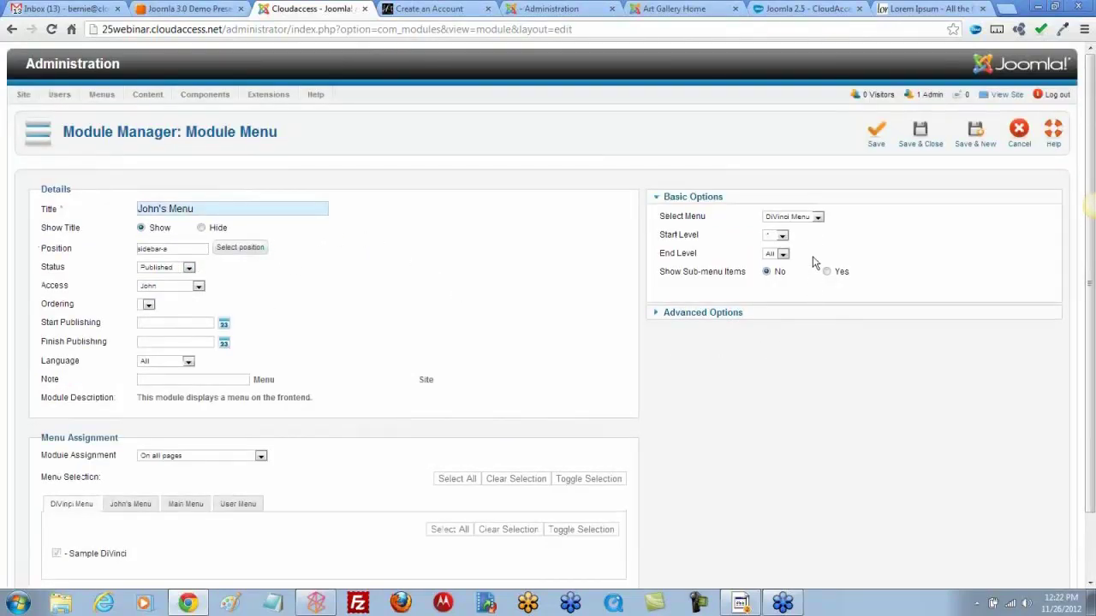
left_click(818, 219)
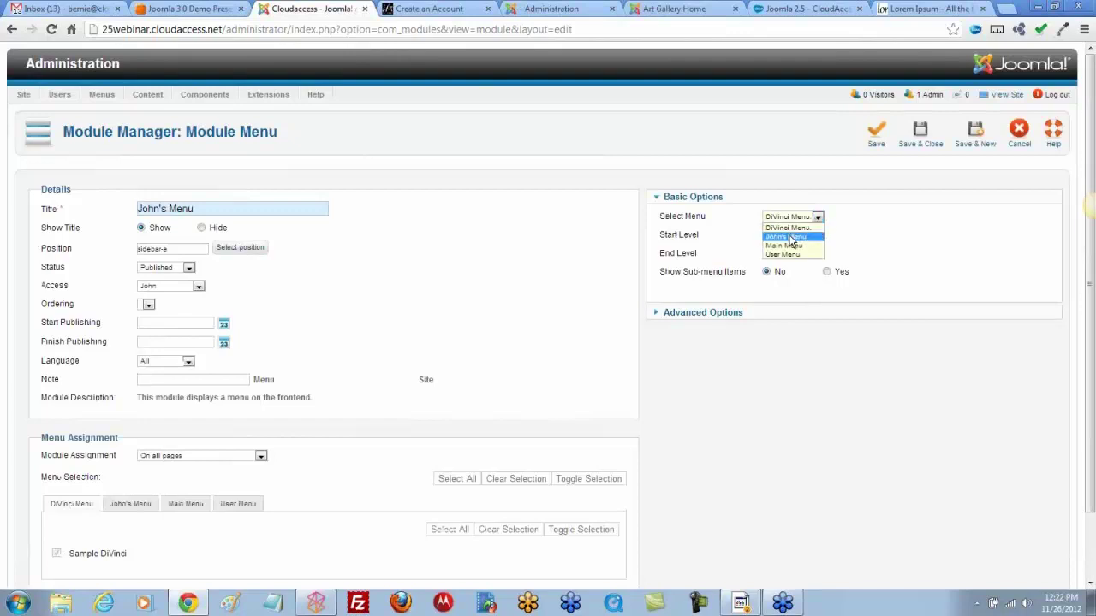
left_click(786, 237)
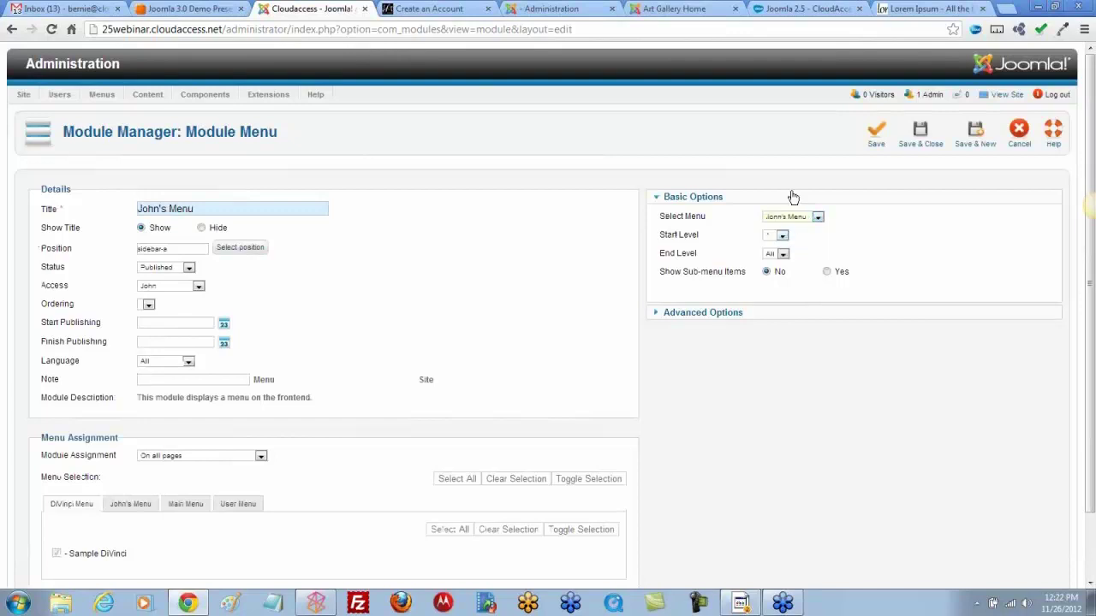
- Save and close the menu module, and check the sidebar menus on the refreshed public site's Art Gallery Home page
left_click(920, 135)
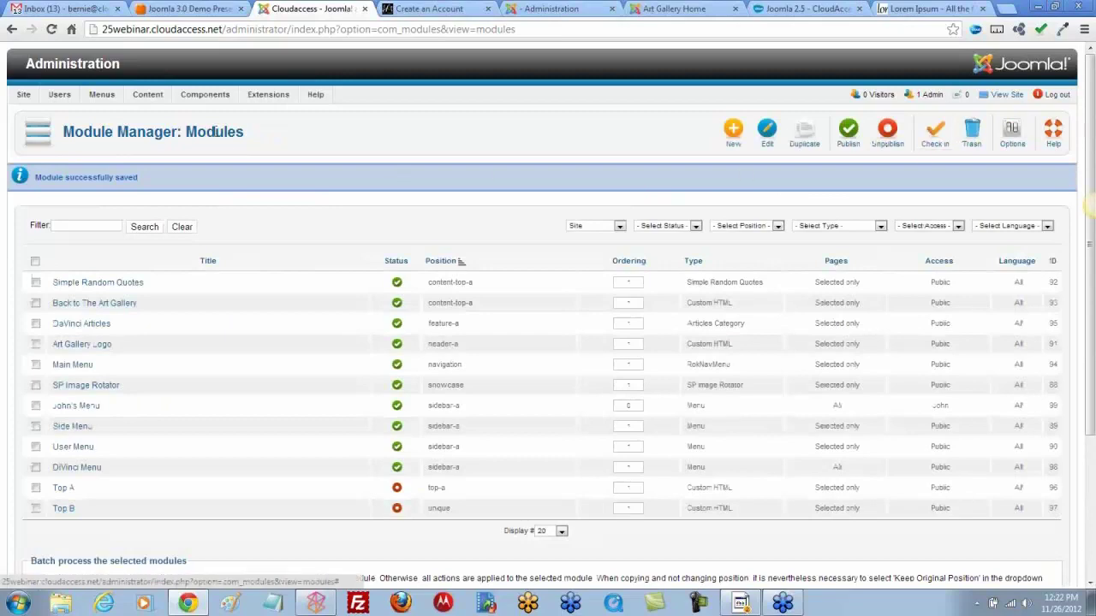
left_click(428, 10)
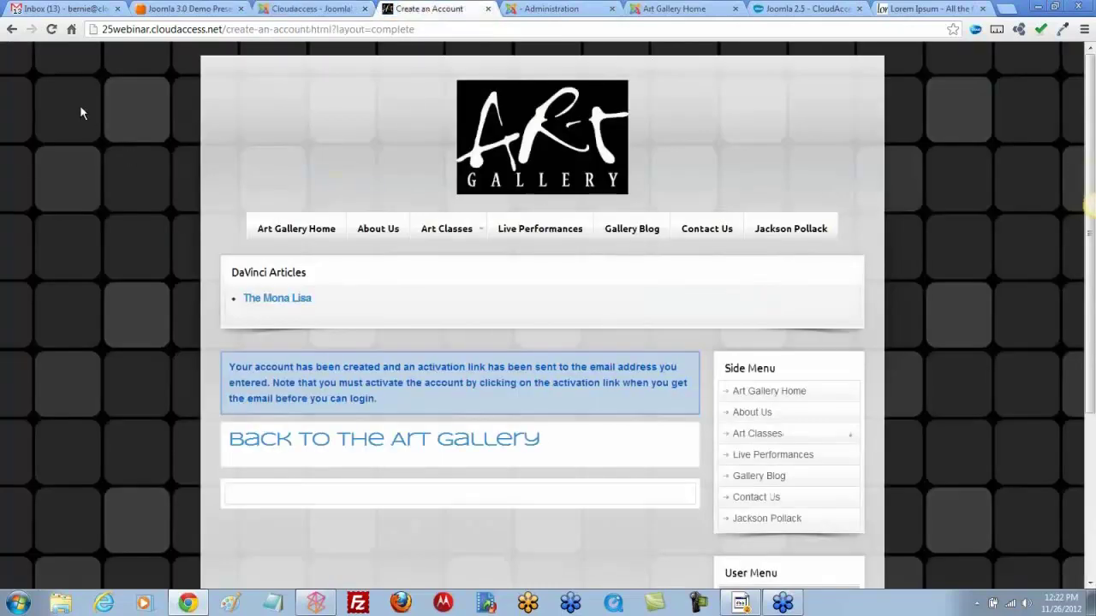
left_click(51, 29)
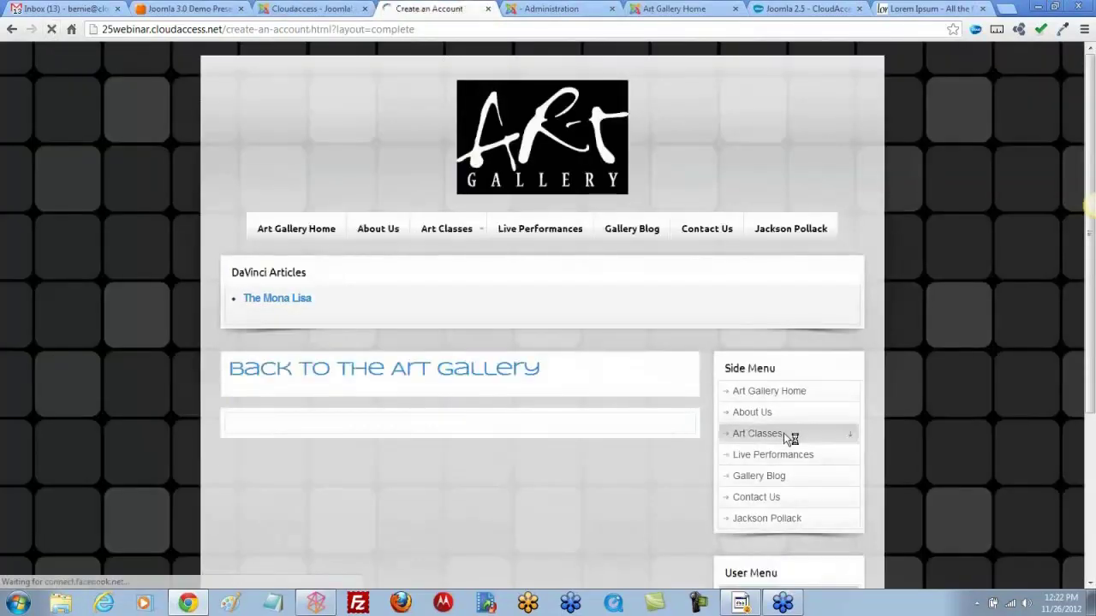
scroll(783, 433, "down", 1)
scroll(784, 433, "down", 2)
scroll(513, 375, "up", 3)
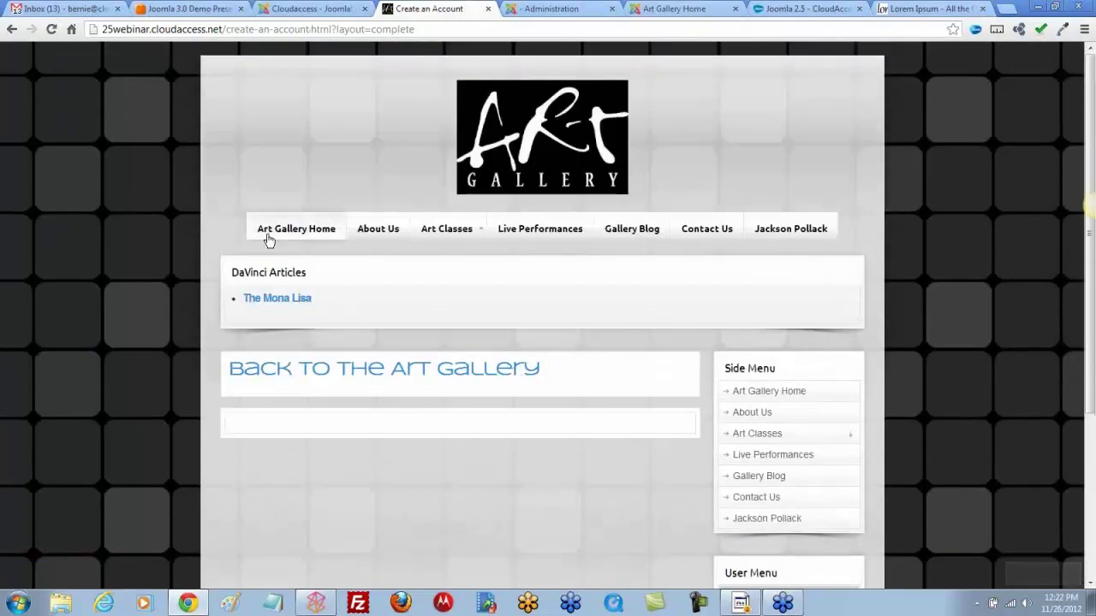
left_click(289, 237)
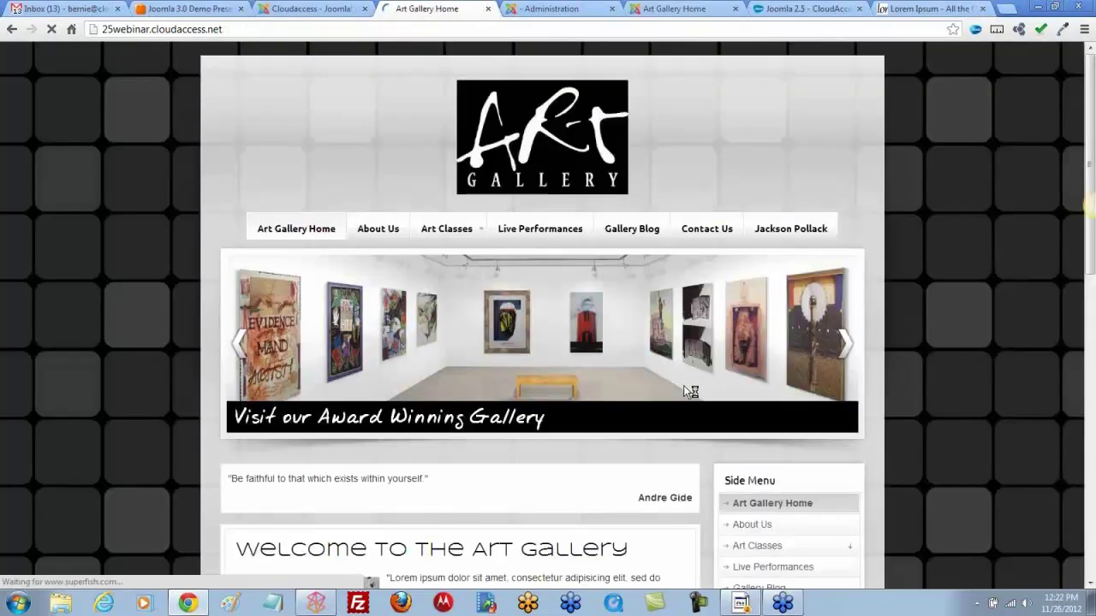
scroll(685, 387, "down", 2)
scroll(692, 392, "down", 2)
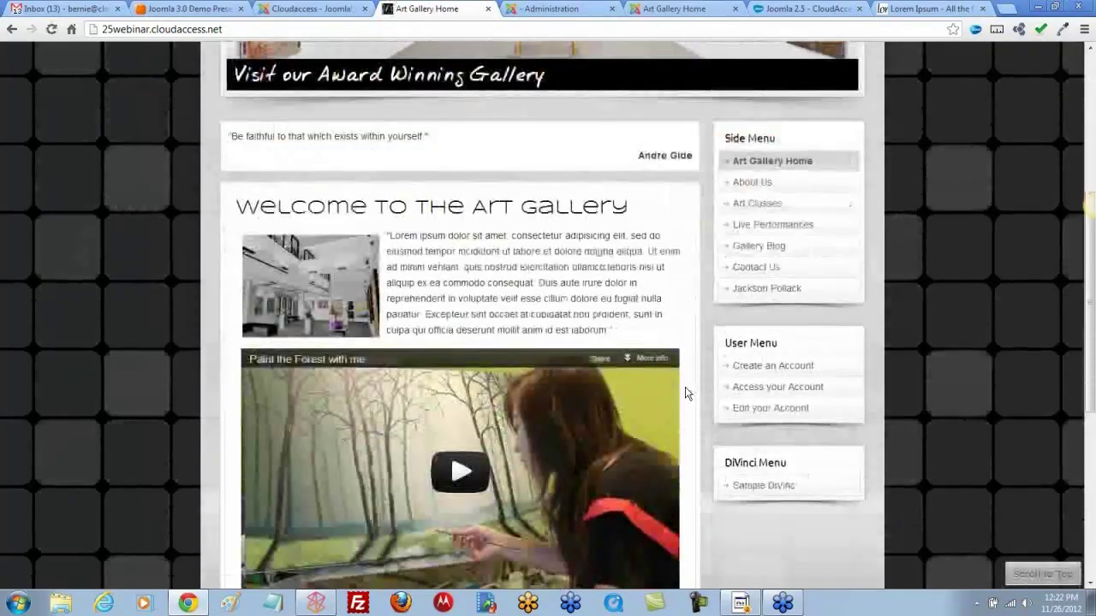
- Log in on the Access your Account page with the user's username and account password, and open the article in the user's private menu
left_click(775, 388)
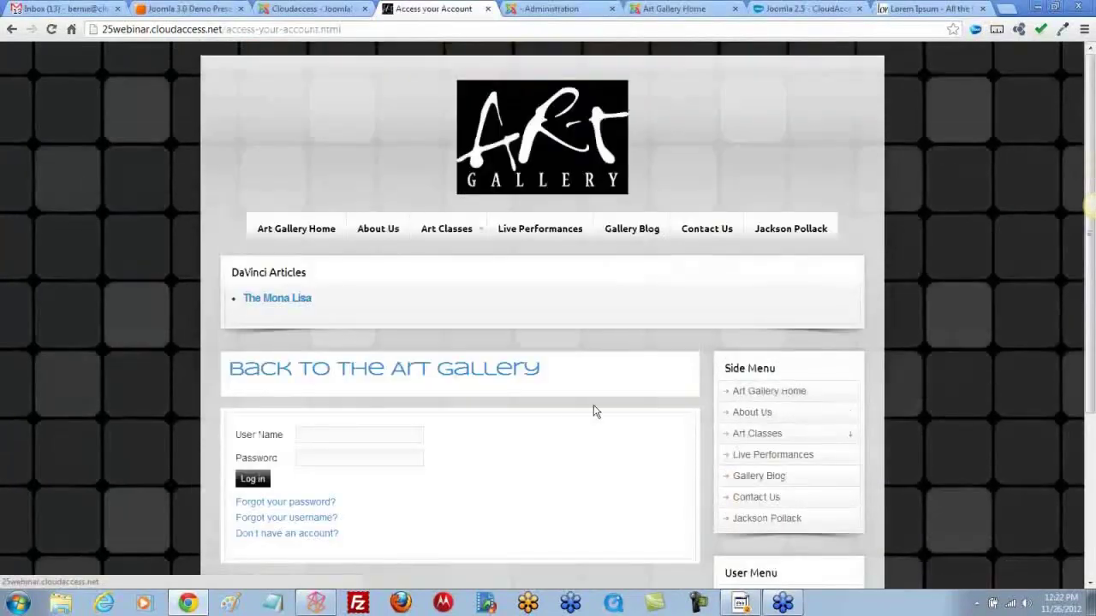
scroll(357, 389, "down", 1)
left_click(337, 366)
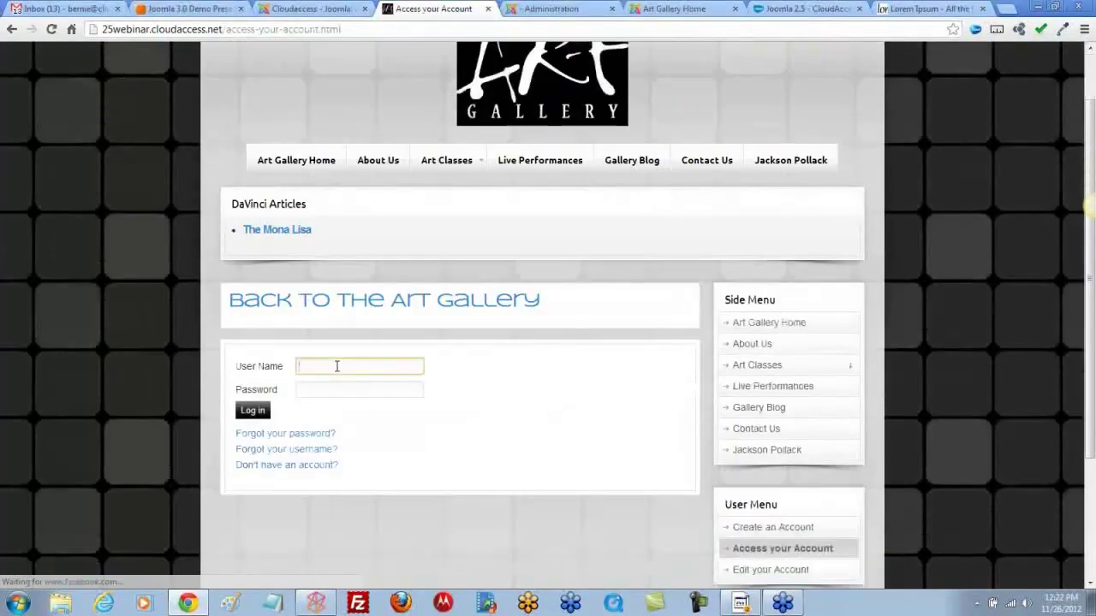
type("Jonn")
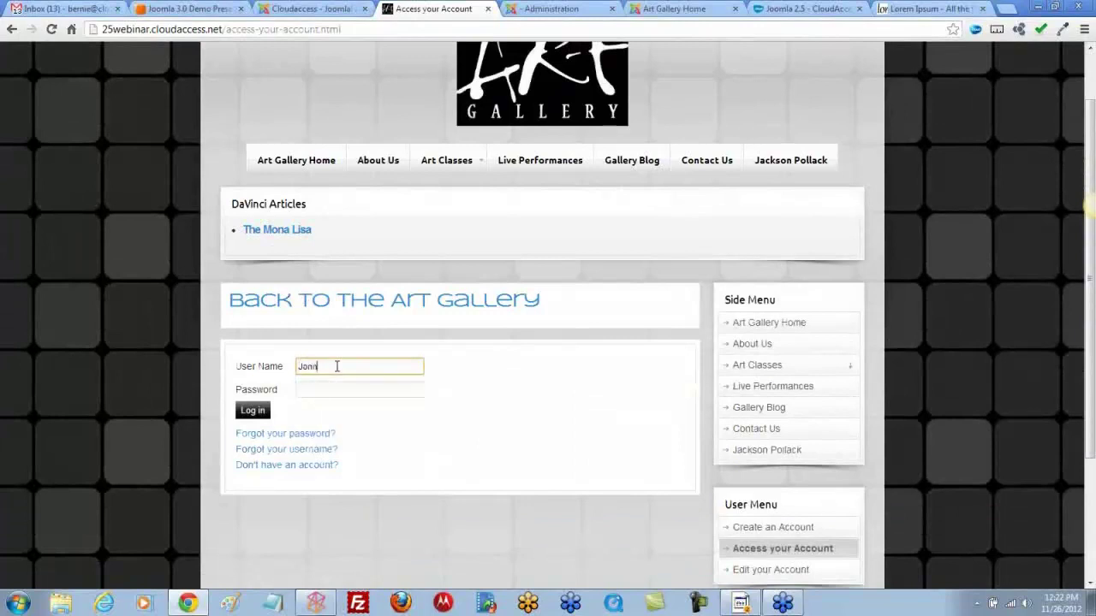
key("Tab")
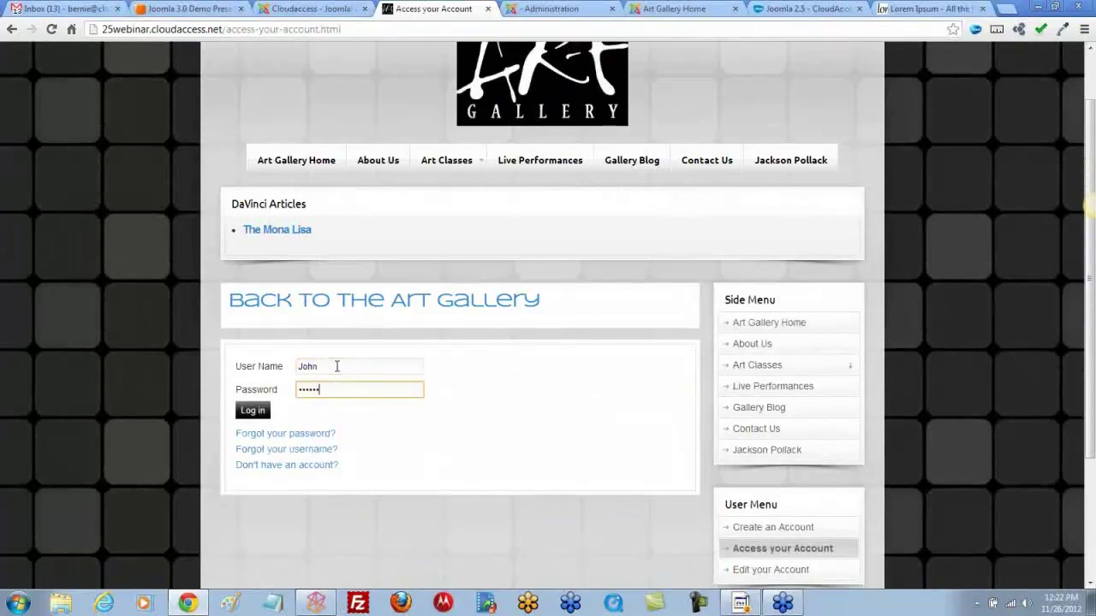
scroll(336, 366, "down", 2)
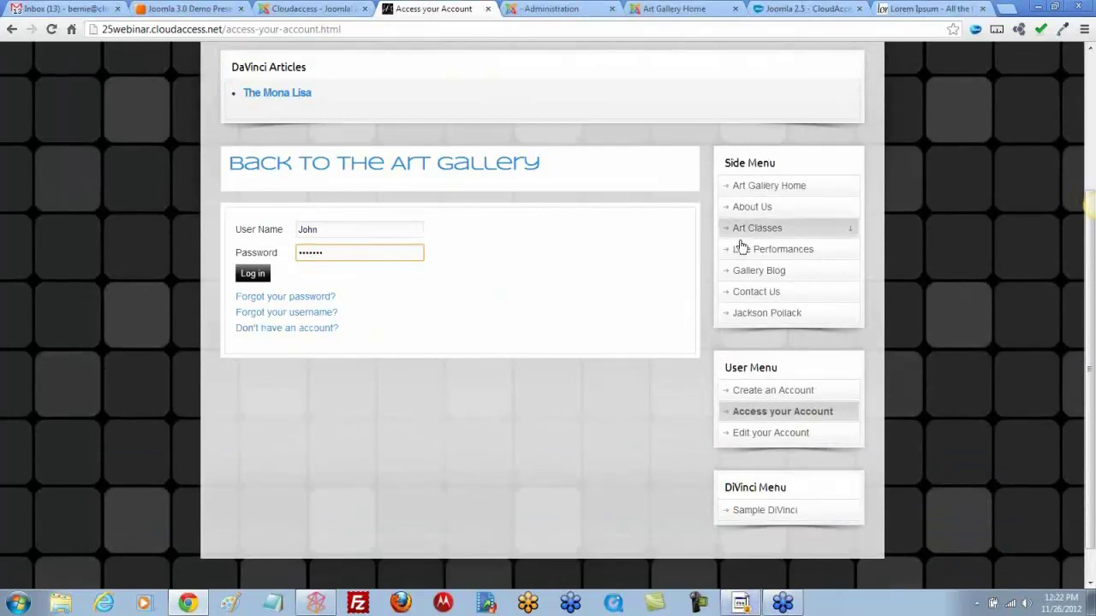
left_click(252, 278)
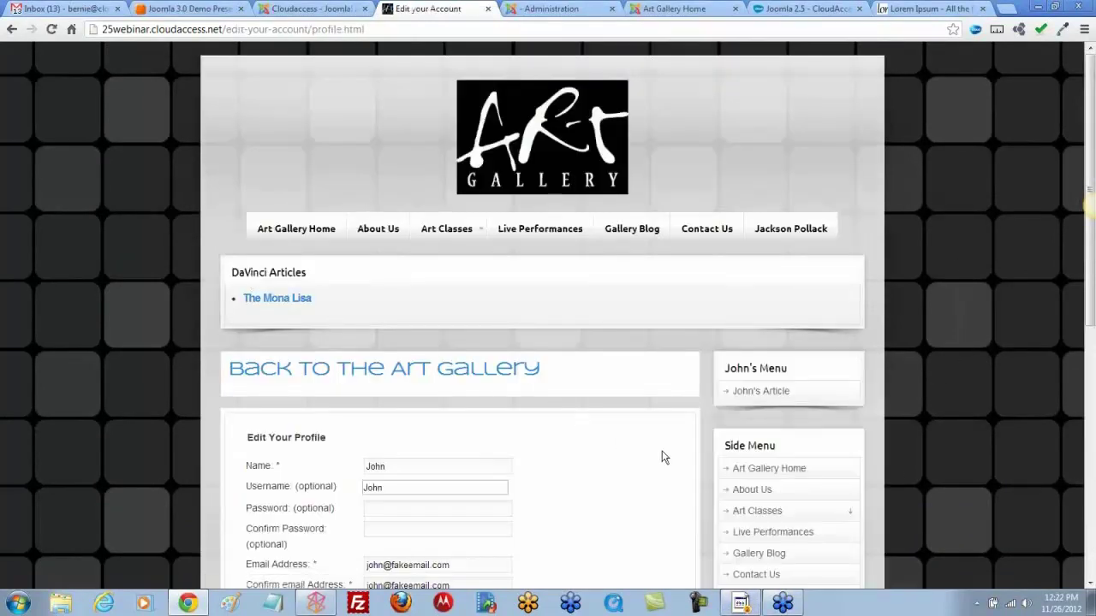
left_click(757, 399)
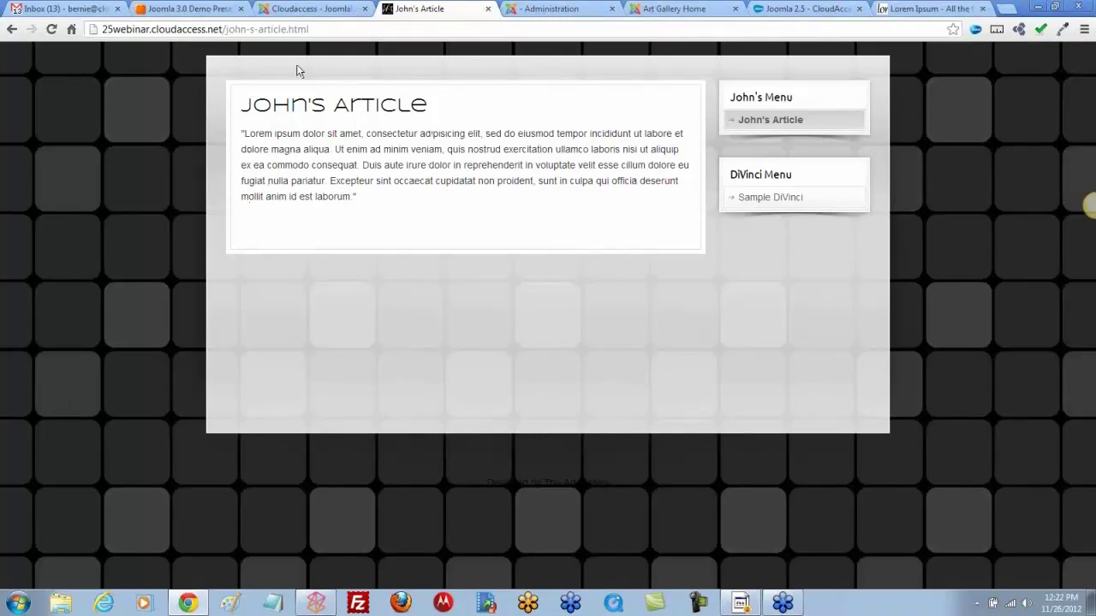
- Return to the administration site and show the user's own group in the Global Configuration permission settings
left_click(306, 12)
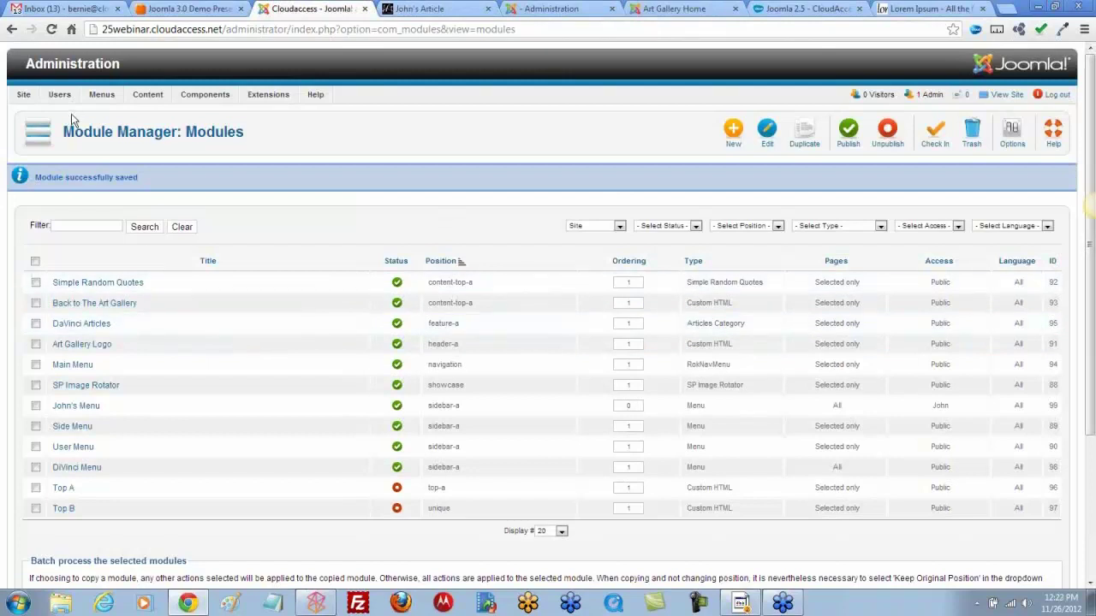
mouse_move(23, 96)
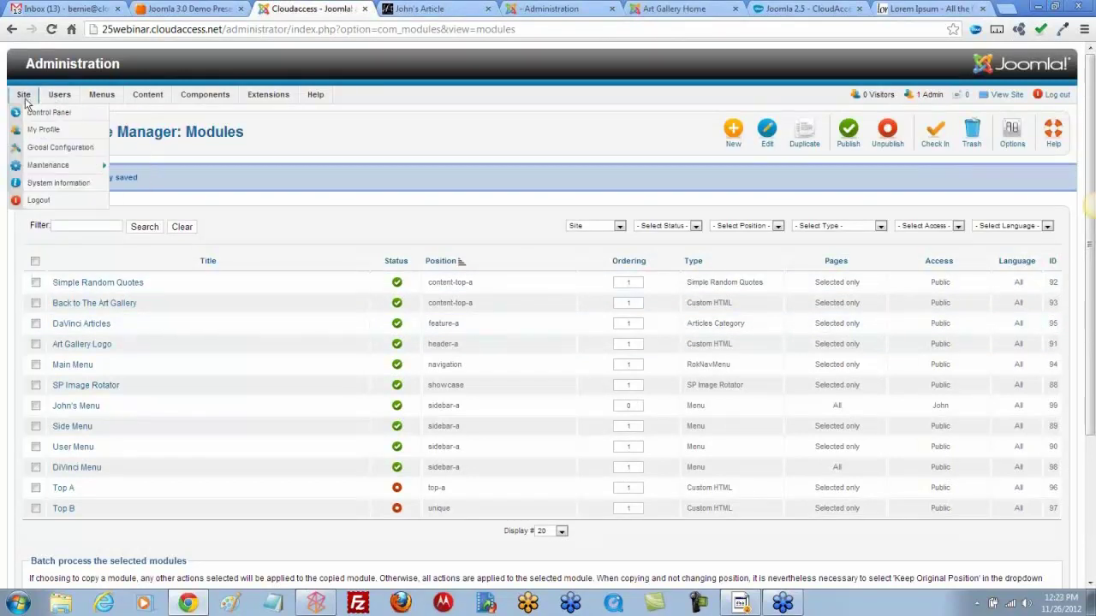
left_click(37, 149)
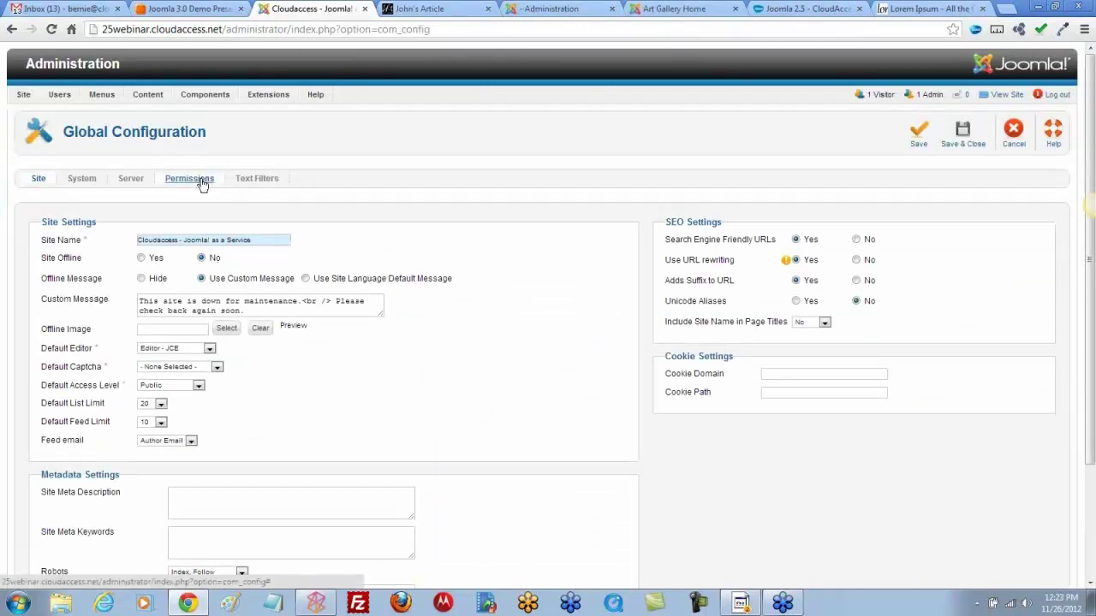
left_click(190, 180)
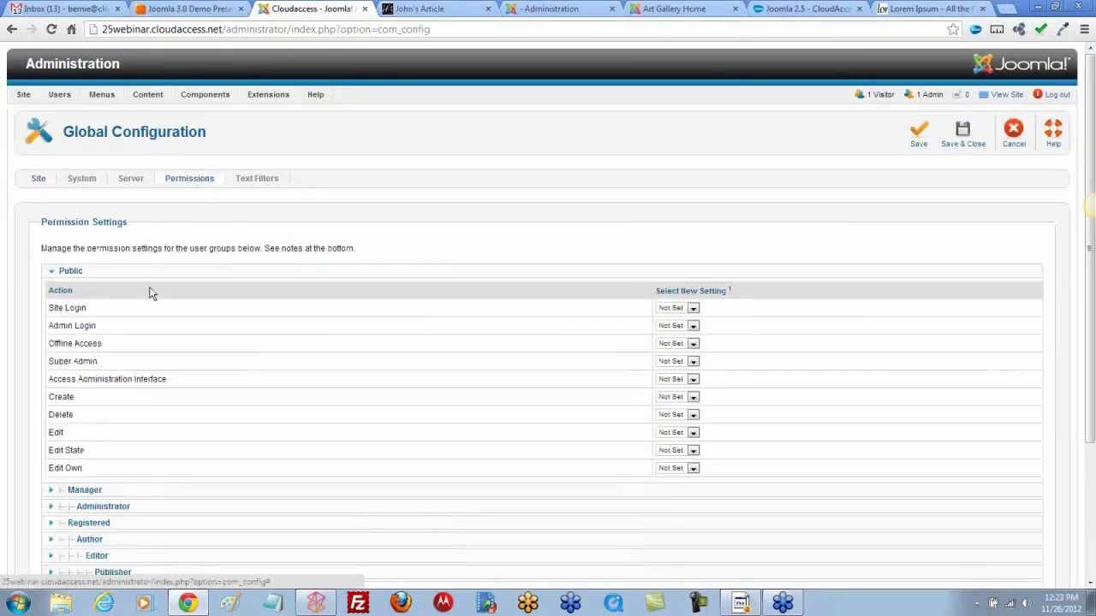
scroll(147, 295, "down", 2)
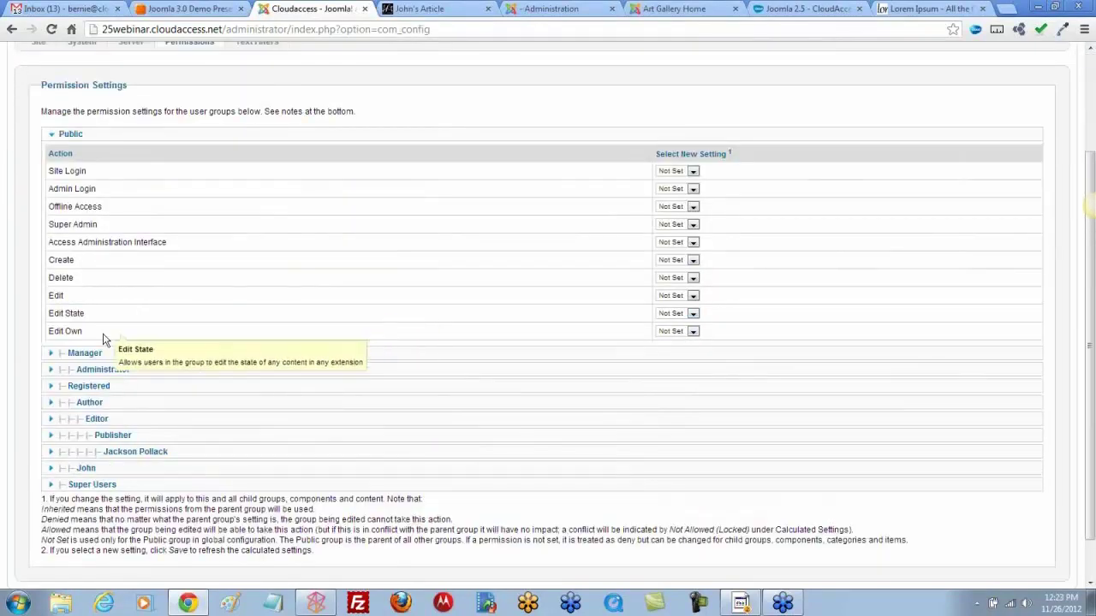
left_click(87, 469)
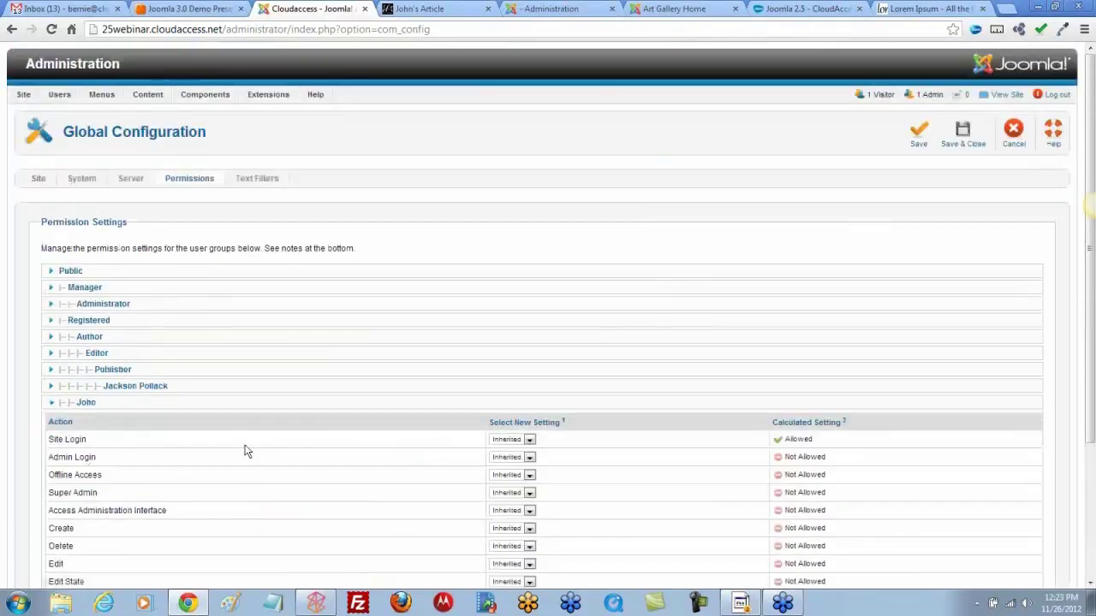
scroll(256, 429, "down", 2)
scroll(263, 416, "down", 1)
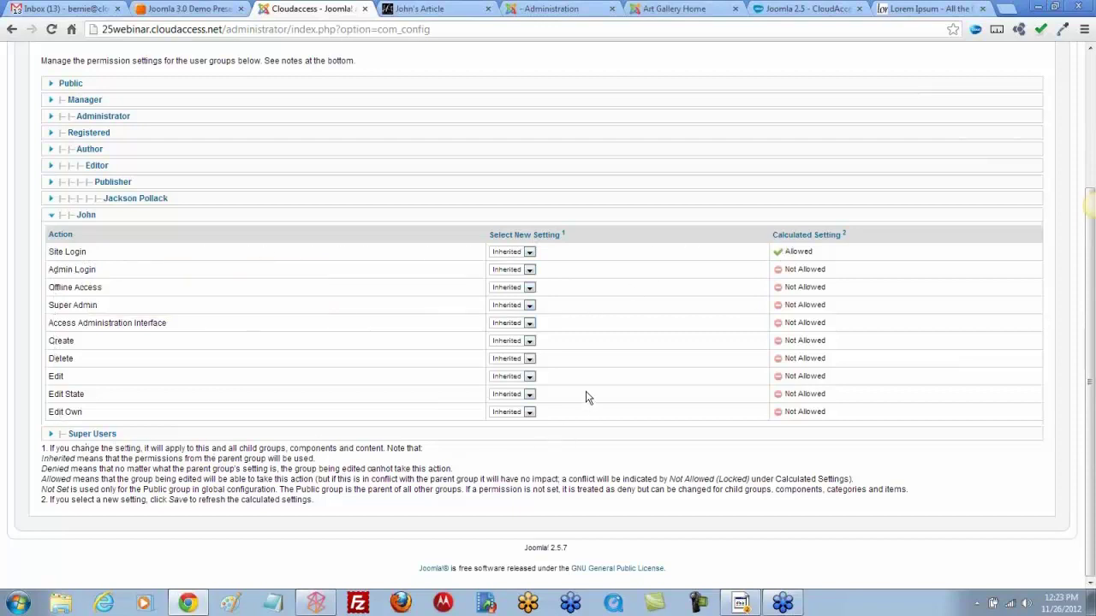
- Set the Edit, Edit State and Edit Own permissions to Allowed for the user's own group
left_click(518, 377)
left_click(530, 412)
left_click(525, 433)
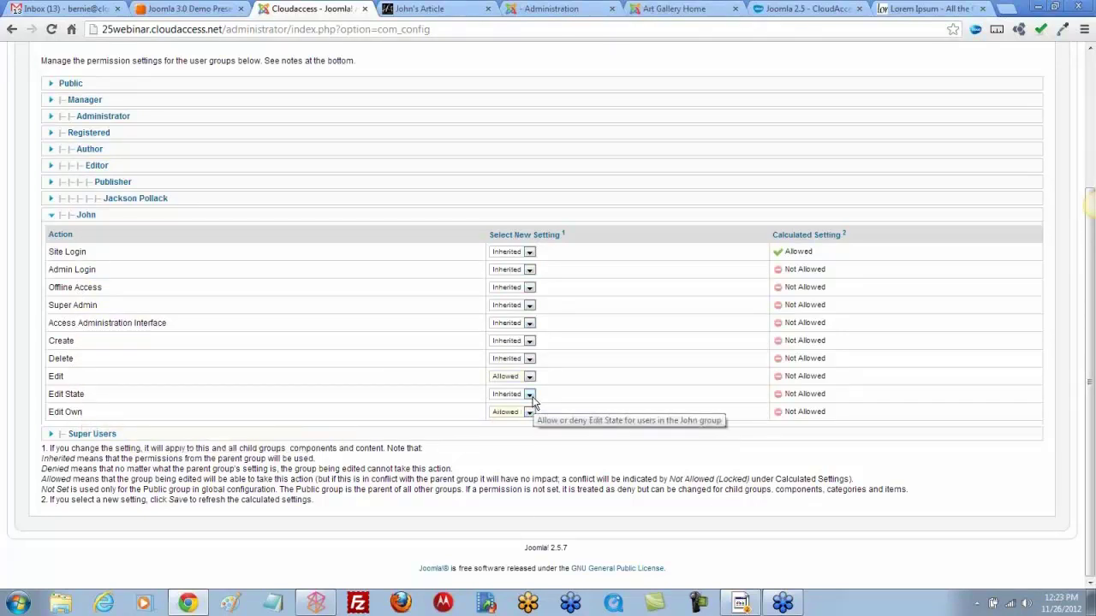
left_click(529, 395)
left_click(511, 416)
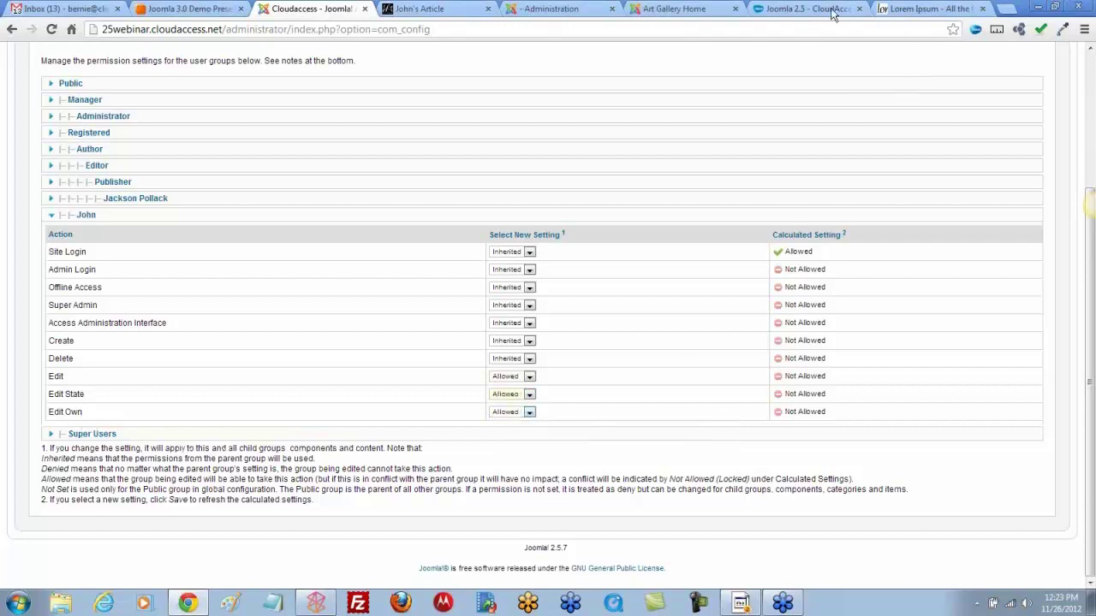
- Look at the Joomla 2.5 User Manager knowledgebase page, and save and close the Global Configuration
left_click(804, 8)
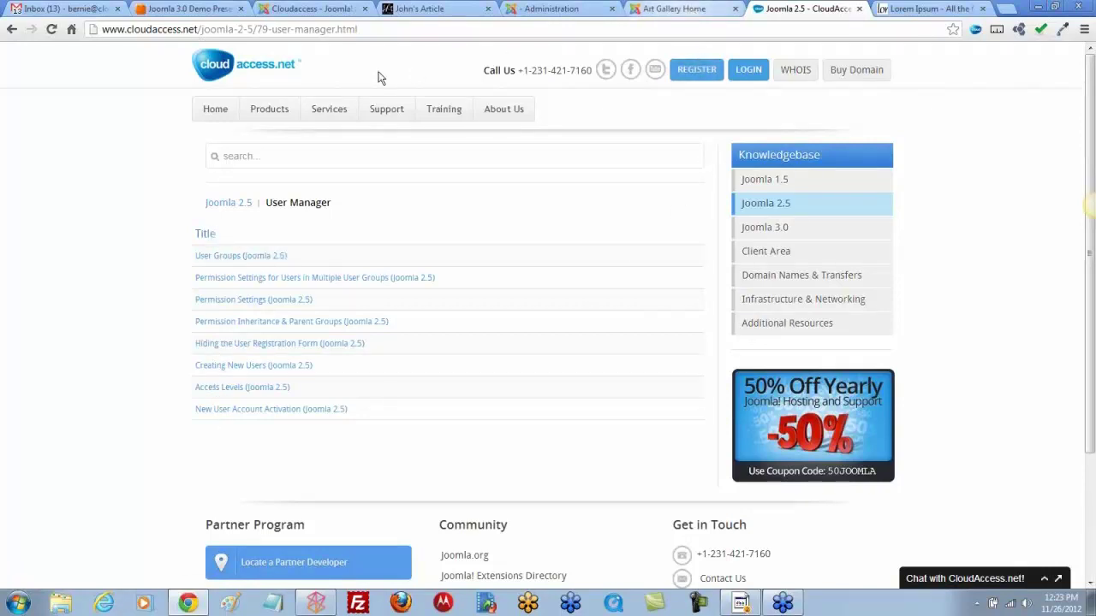
left_click(301, 10)
scroll(483, 391, "up", 3)
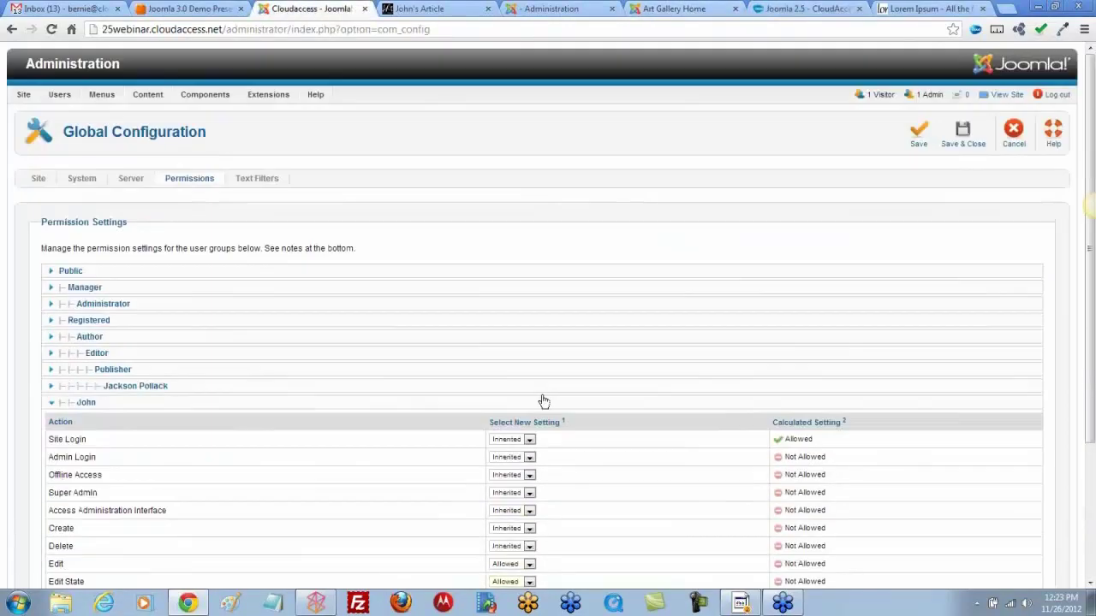
left_click(952, 128)
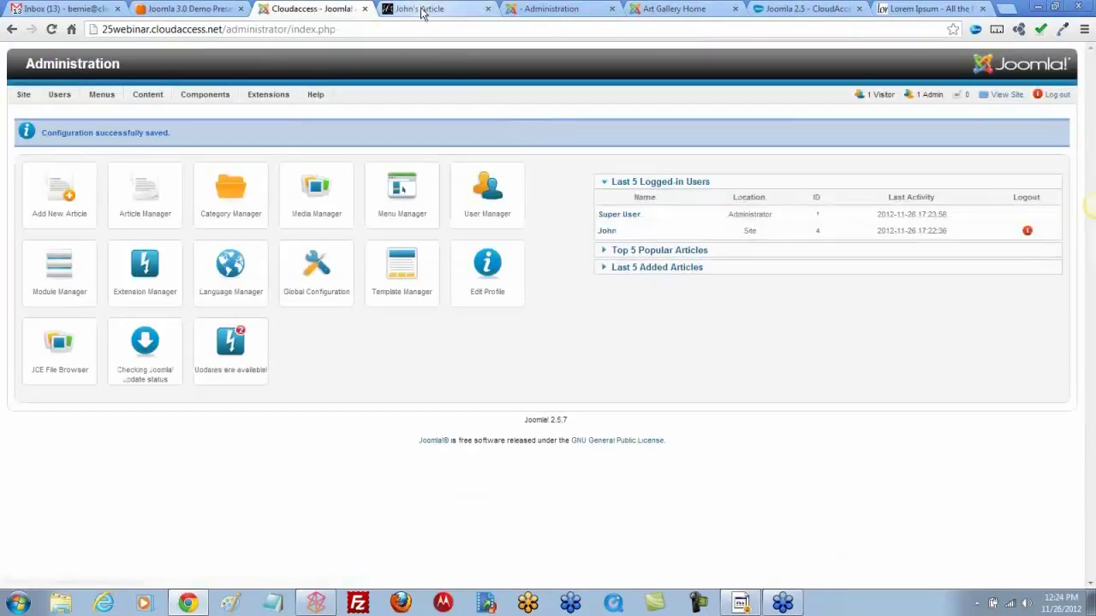
- Reload the user's article on the public site, open it for front-end editing and review its content and publishing options
left_click(421, 11)
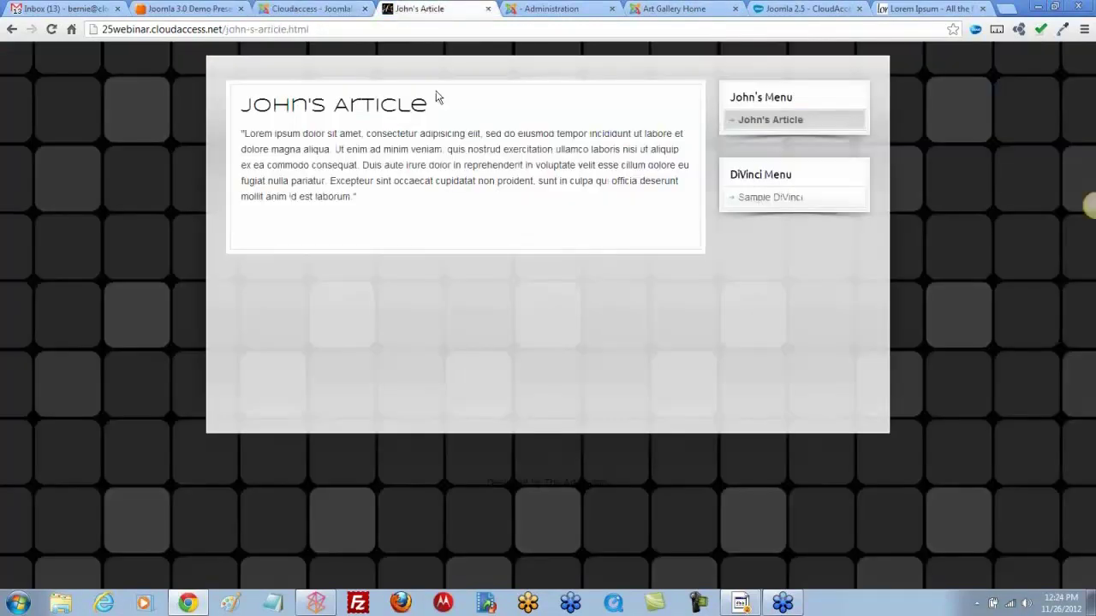
left_click(52, 30)
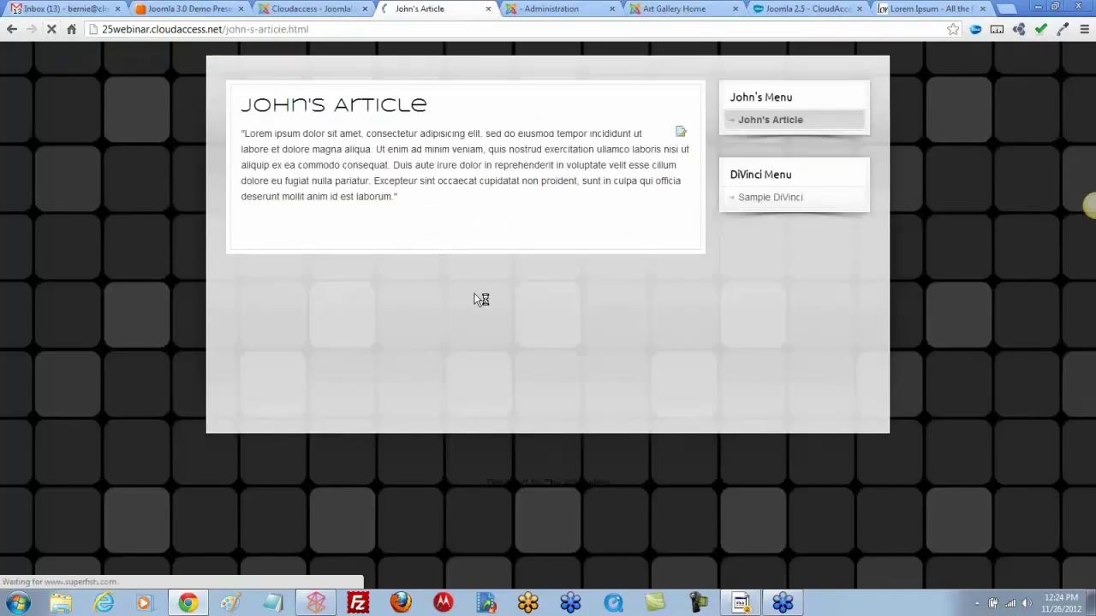
left_click(681, 135)
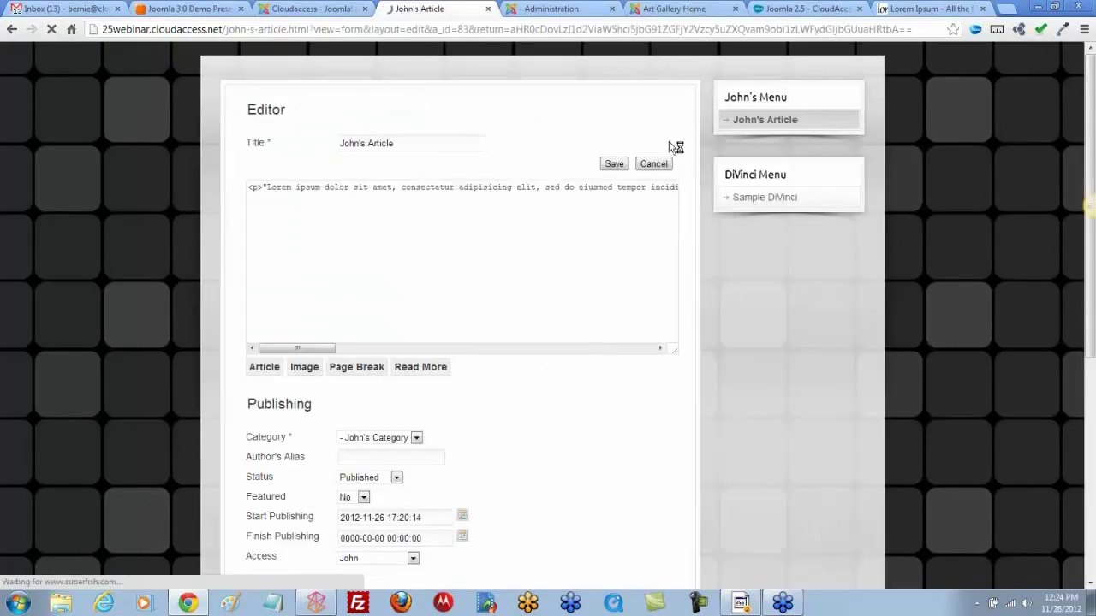
scroll(466, 304, "down", 5)
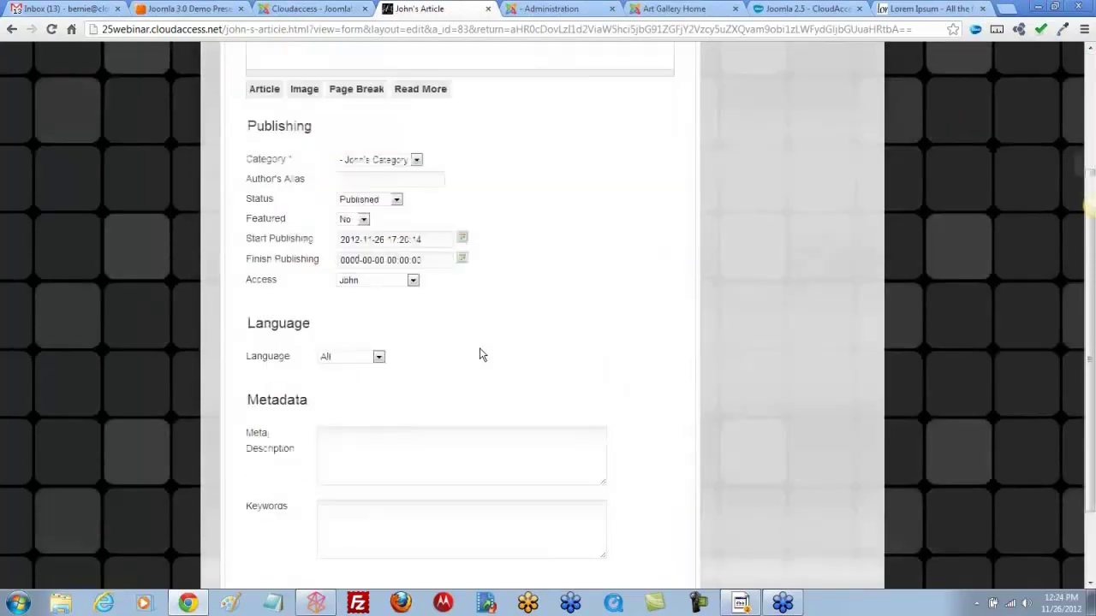
scroll(481, 349, "up", 4)
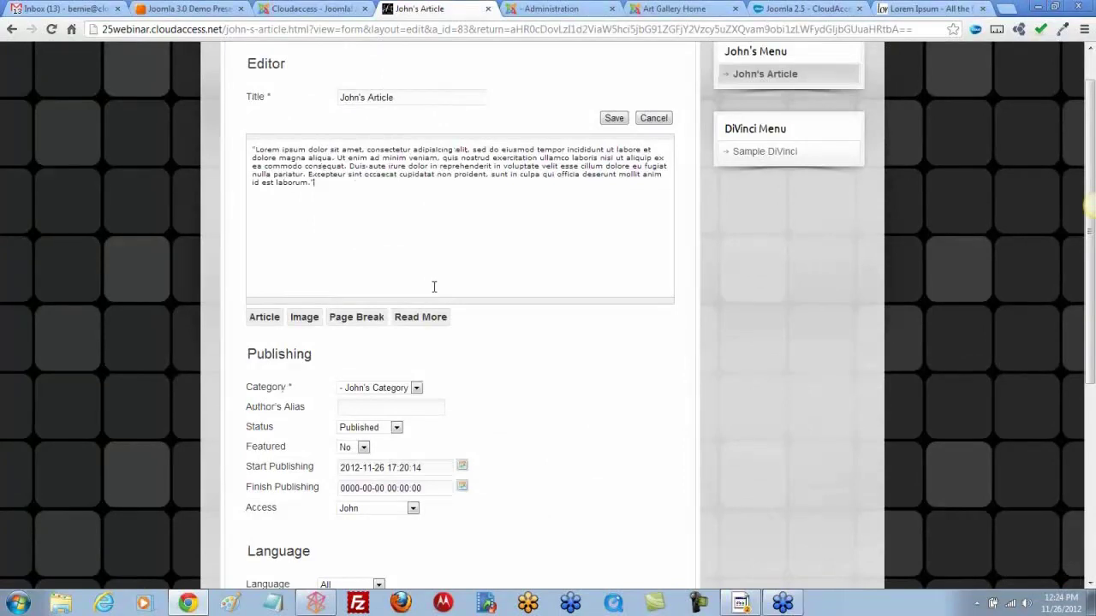
scroll(434, 287, "up", 1)
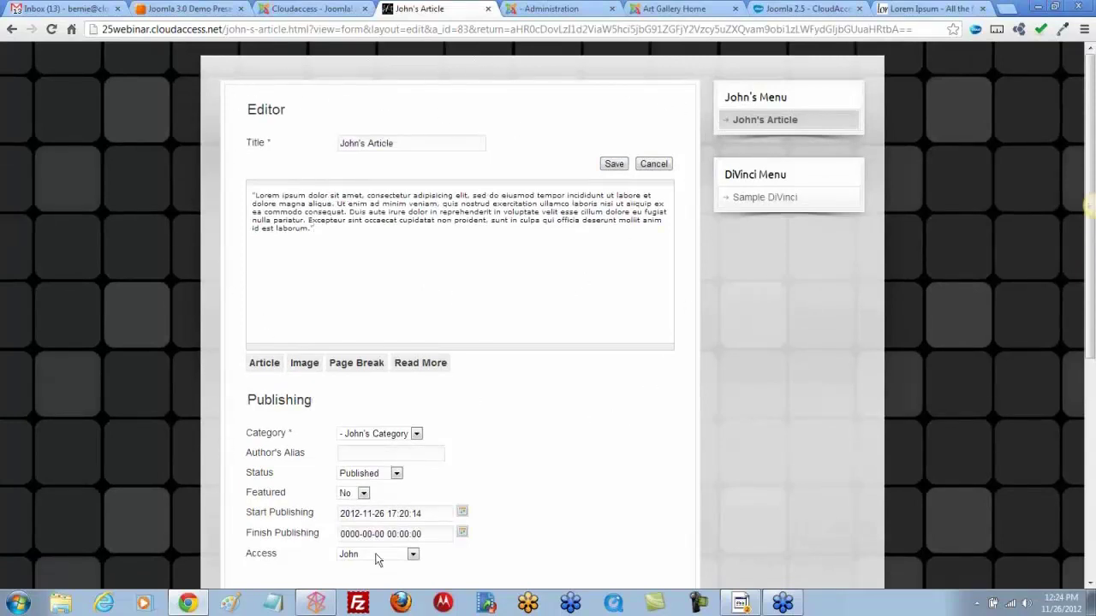
- Open the Joomla Extensions Directory at extensions.joomla.org in a new browser tab and view its category list
left_click(1011, 10)
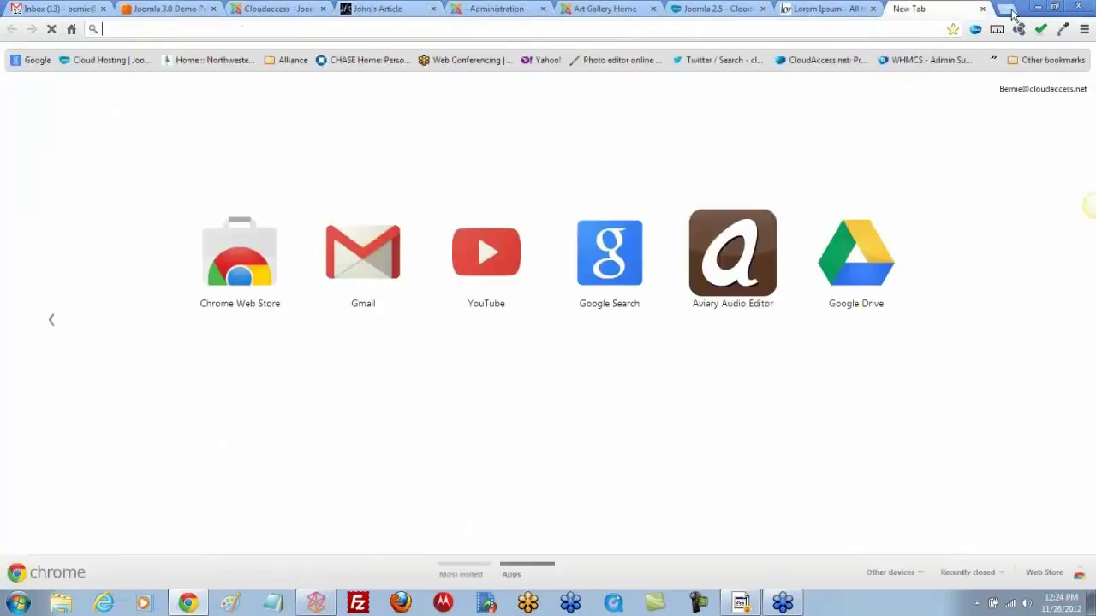
type("extensions.")
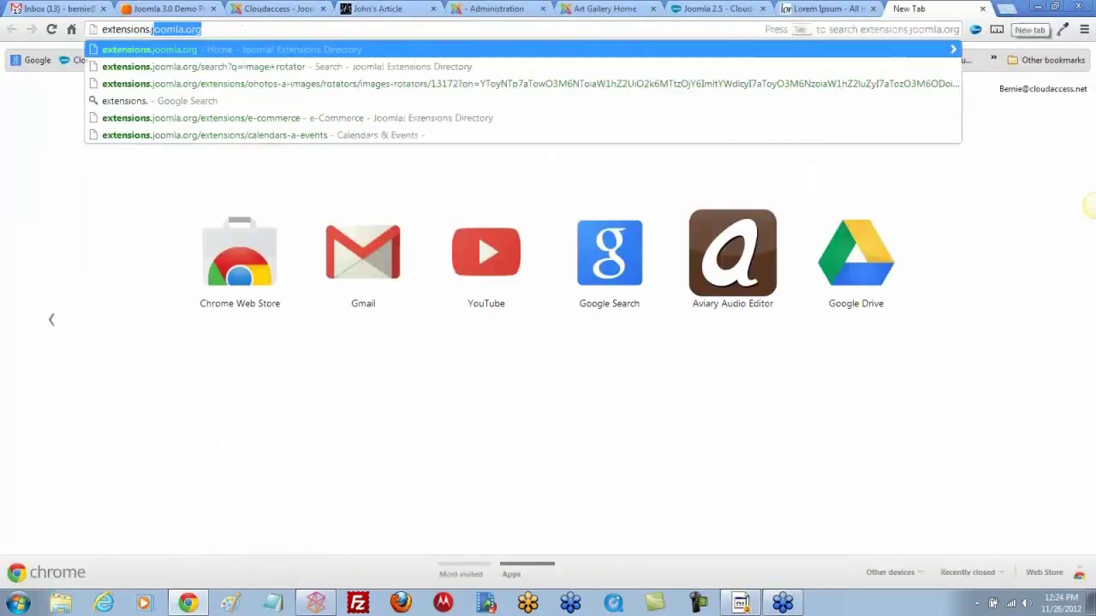
type("joomla.org")
key("Return")
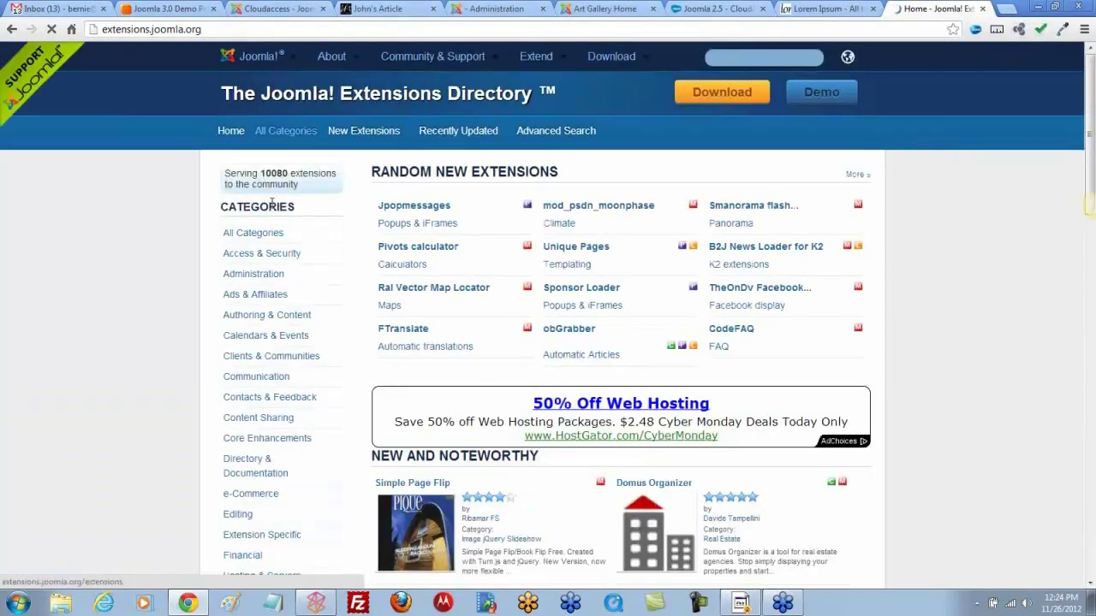
scroll(201, 425, "down", 1)
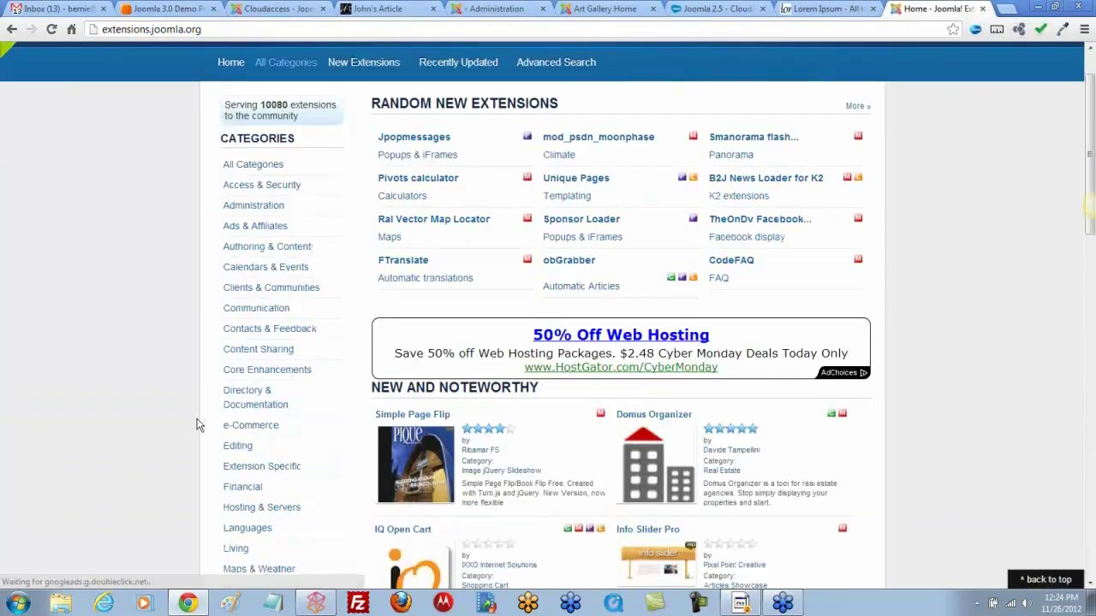
- Look over the directory's home page and category list, and search the extensions for "forms"
scroll(196, 425, "down", 1)
scroll(196, 425, "down", 1)
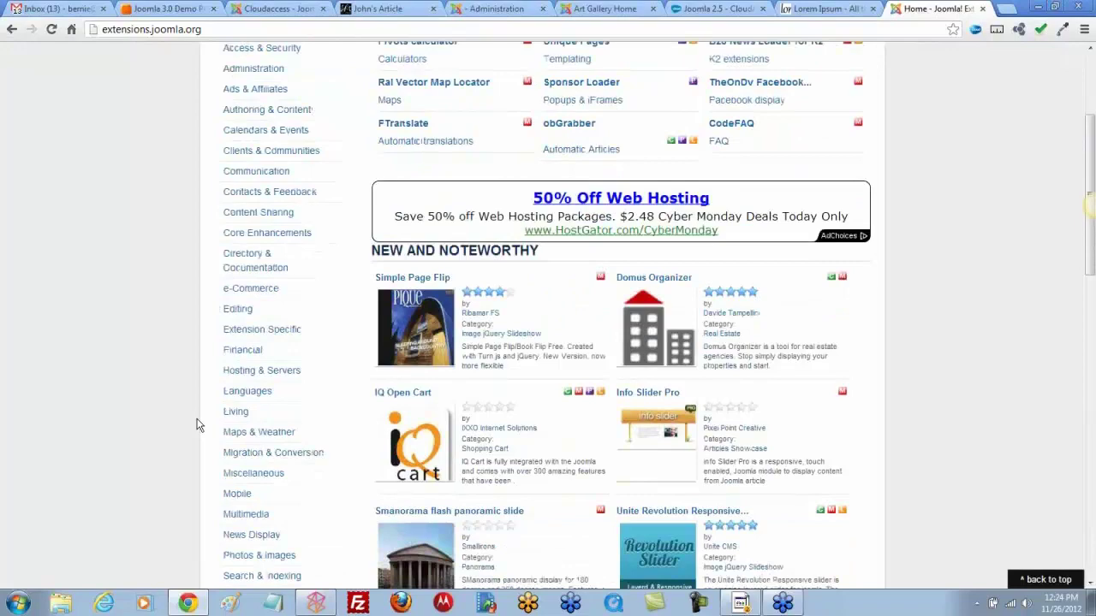
scroll(196, 425, "up", 2)
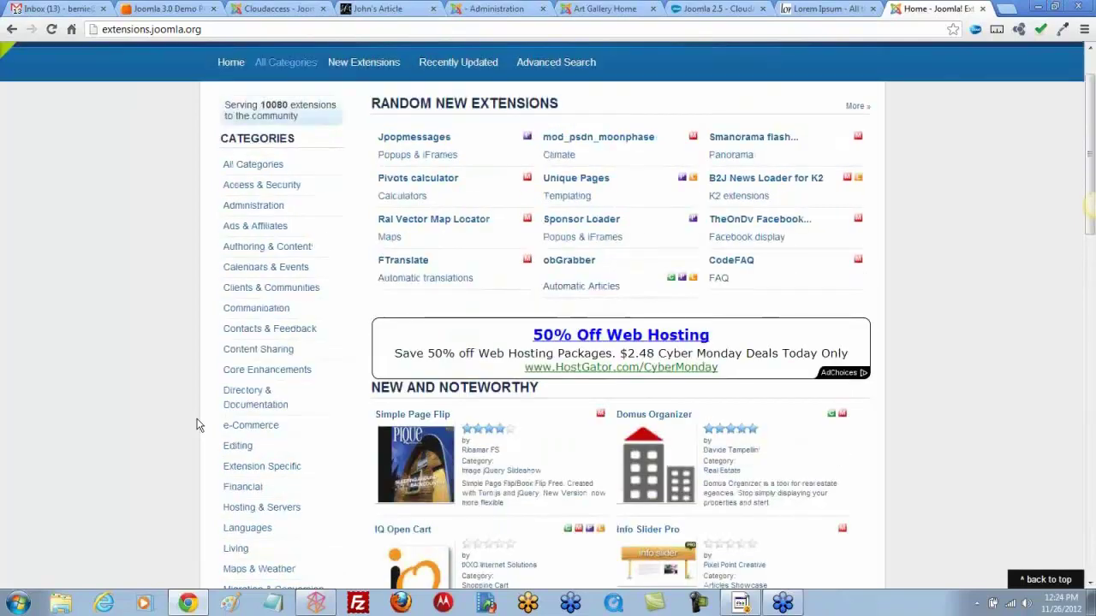
scroll(196, 425, "down", 4)
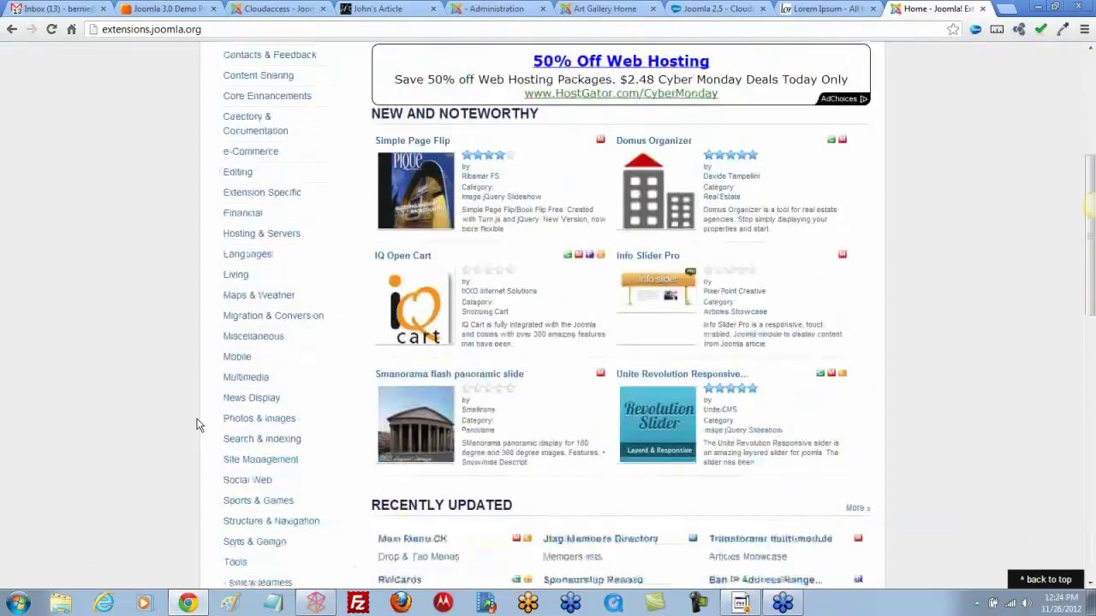
scroll(196, 425, "down", 2)
scroll(196, 425, "up", 7)
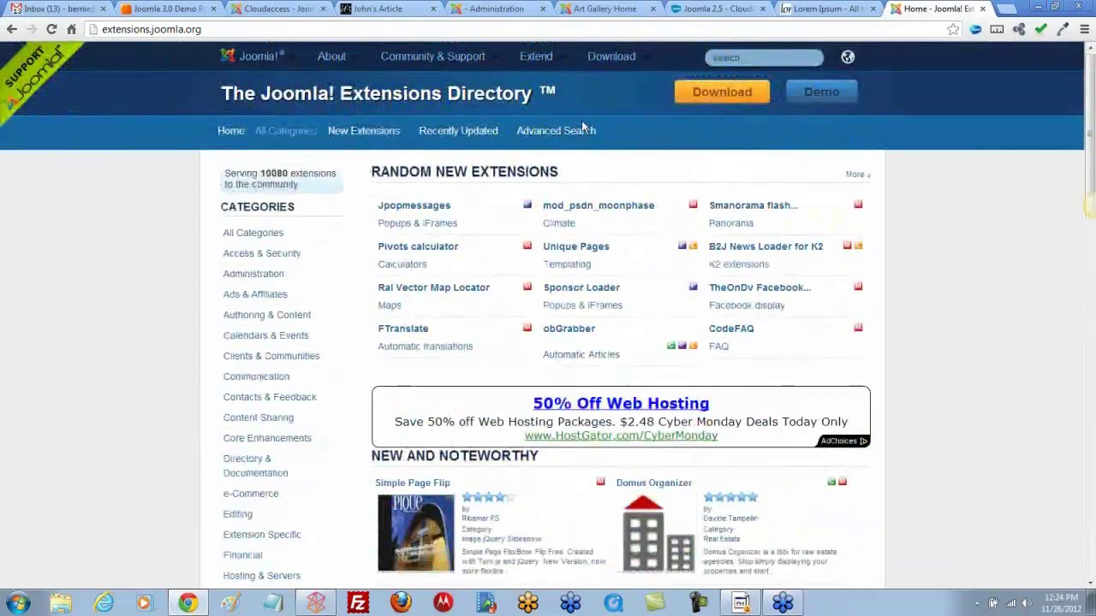
left_click(745, 57)
type("fo")
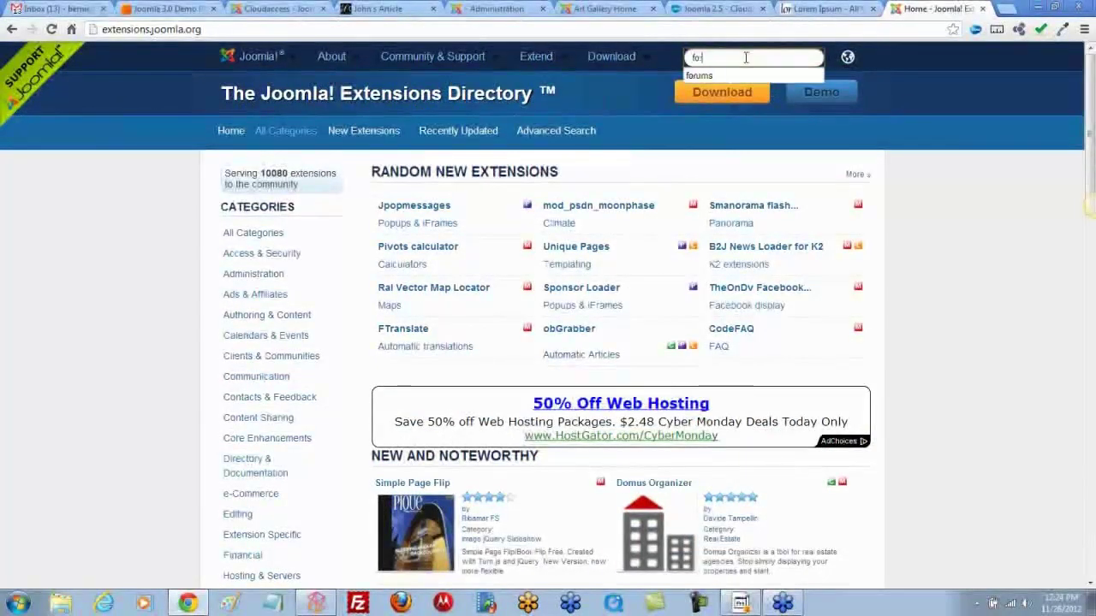
type("rms")
key("Return")
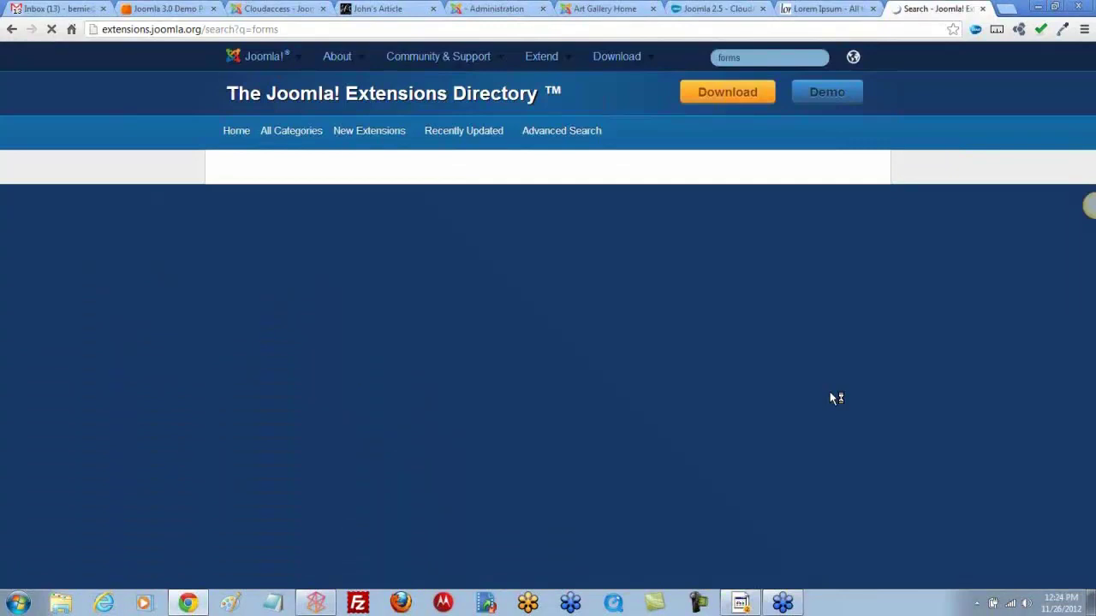
- Examine the Form Maker entry in the search results, including its extension type and the form elements in its feature list
scroll(470, 514, "down", 1)
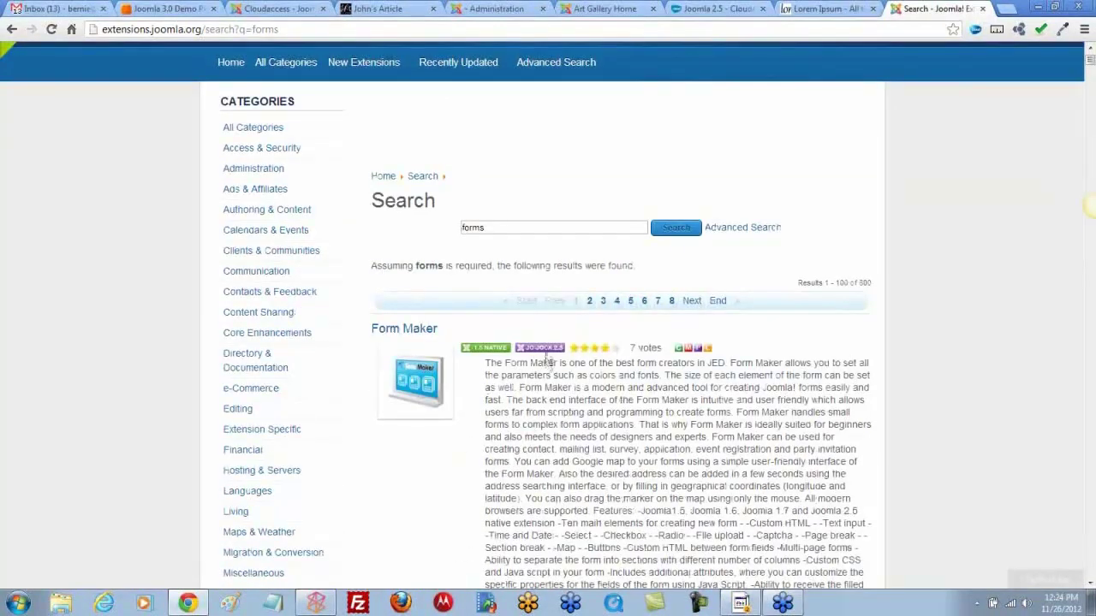
scroll(548, 363, "down", 5)
scroll(548, 370, "up", 2)
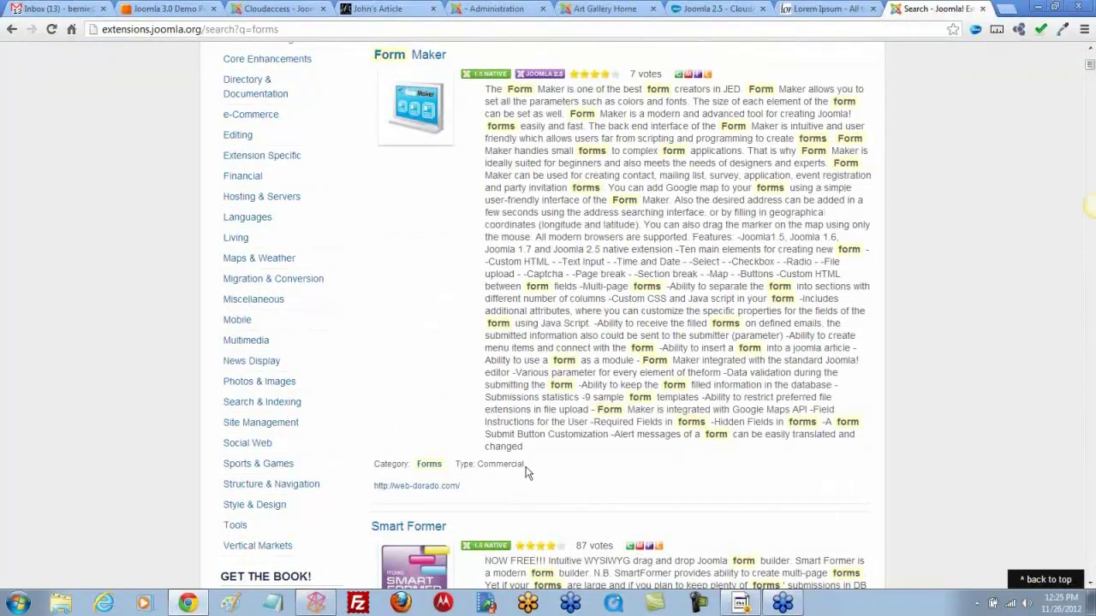
left_click_drag(524, 467, 479, 469)
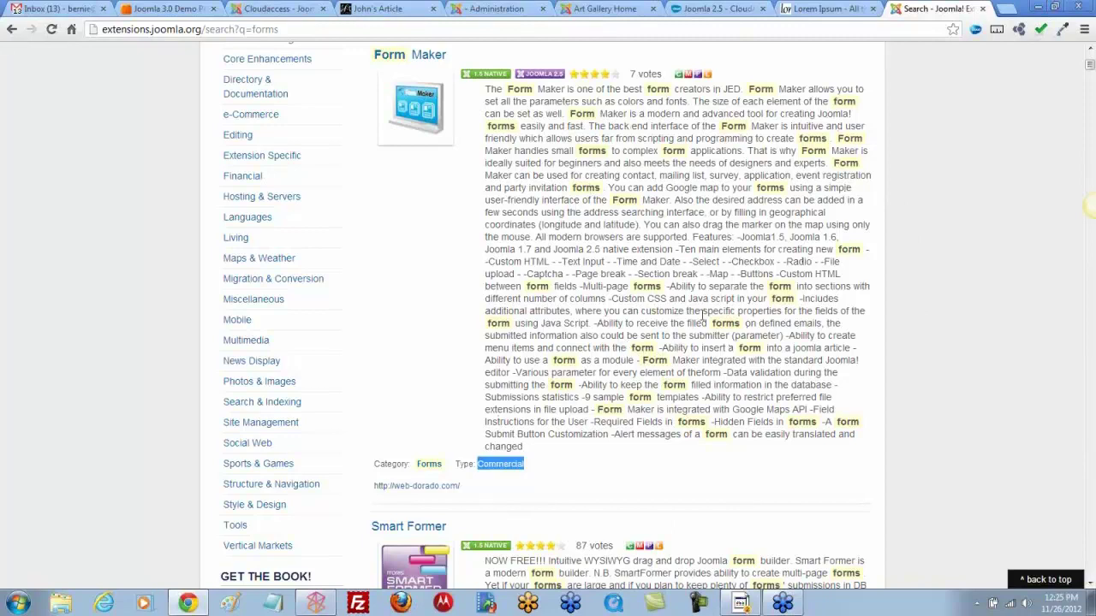
left_click(680, 249)
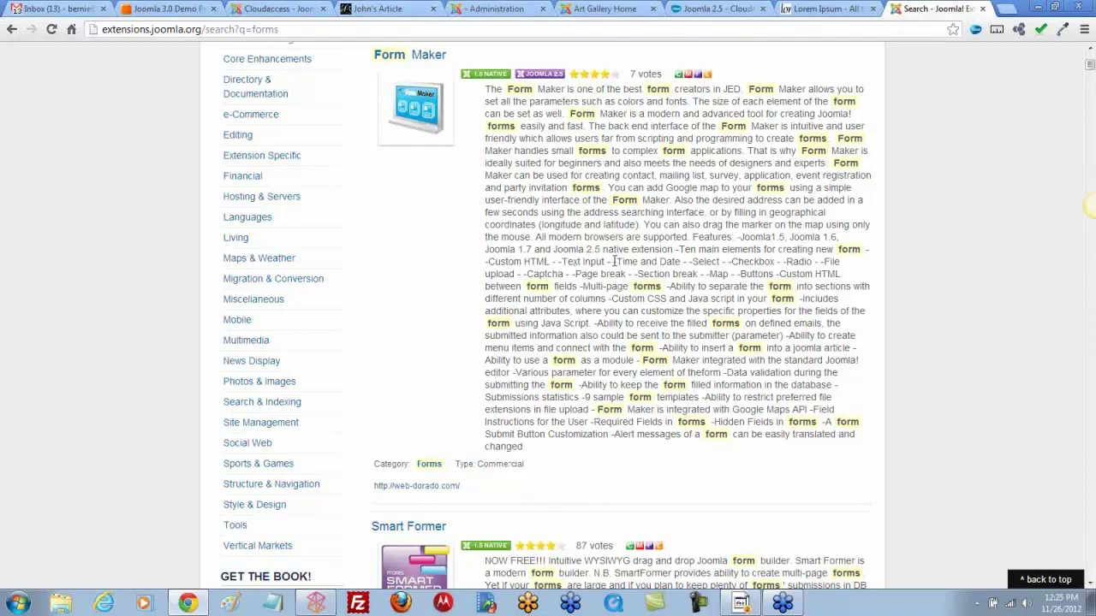
left_click_drag(730, 264, 847, 288)
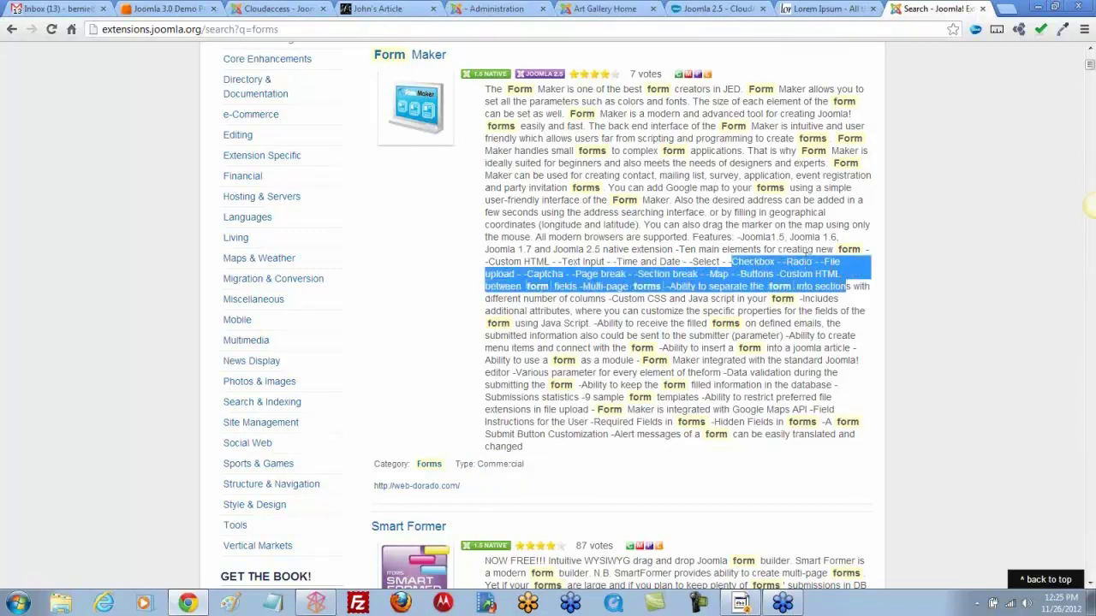
left_click(446, 300)
- Review the Smart Former and Super Contact for ZOO entries and the remaining forms results for compatibility and type
scroll(589, 360, "down", 5)
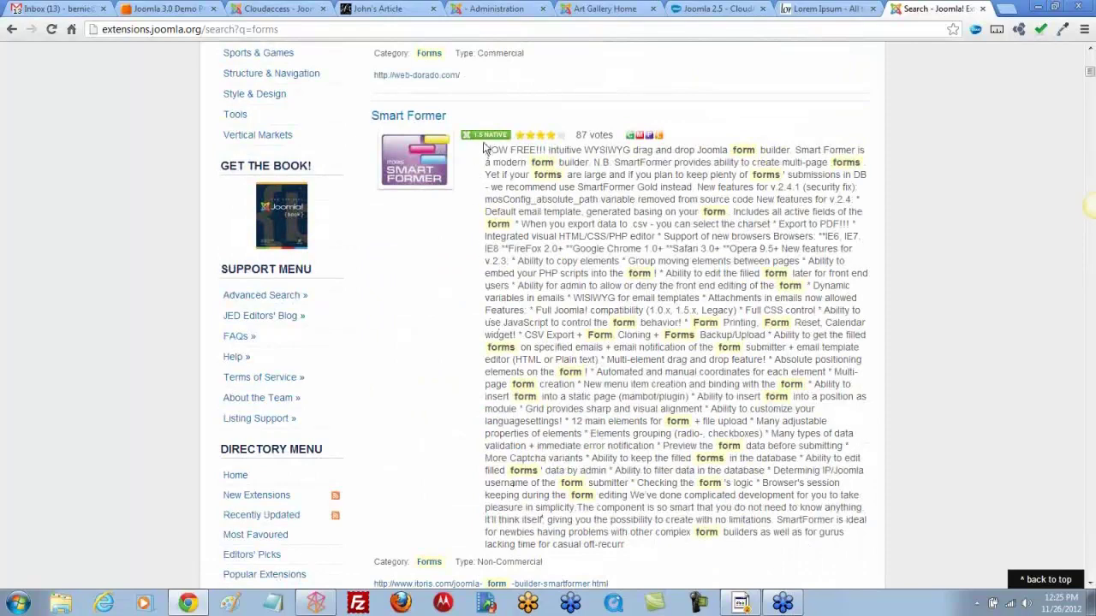
scroll(437, 467, "down", 5)
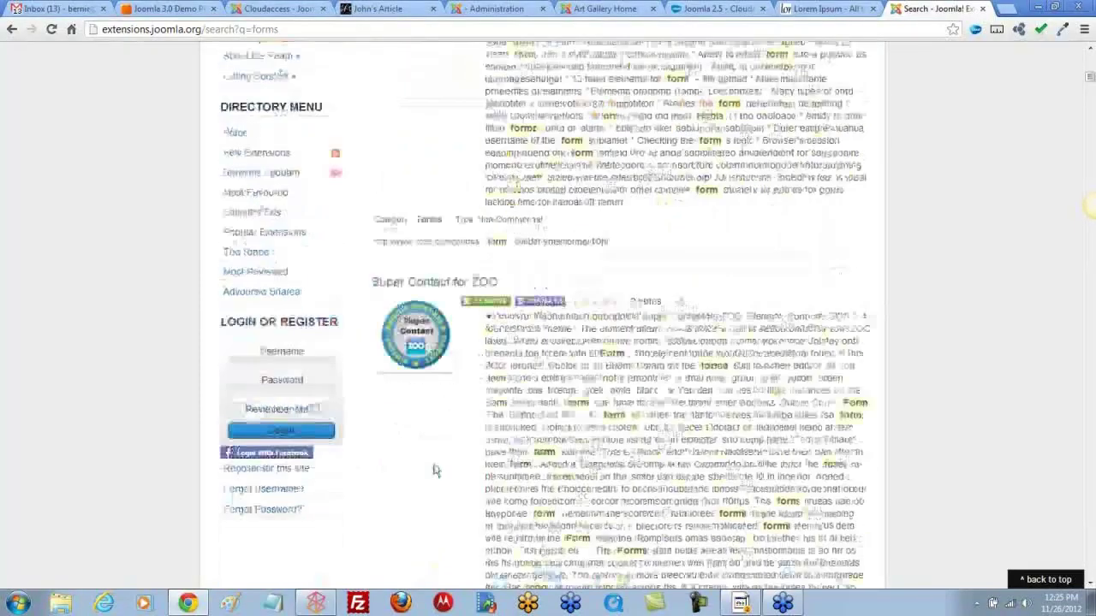
scroll(437, 470, "down", 2)
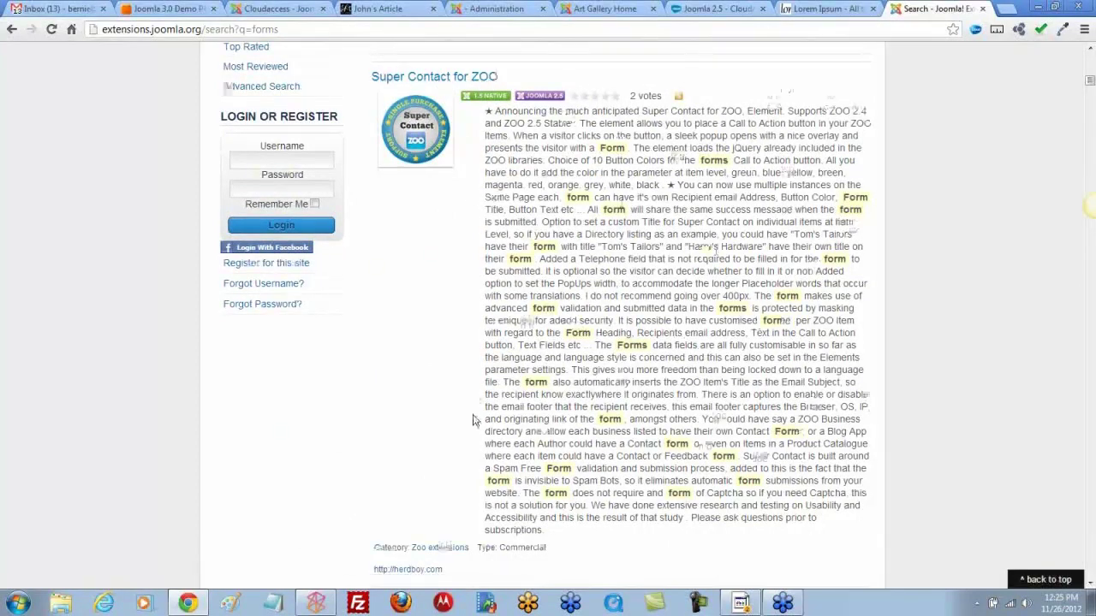
scroll(475, 402, "down", 15)
scroll(475, 420, "up", 15)
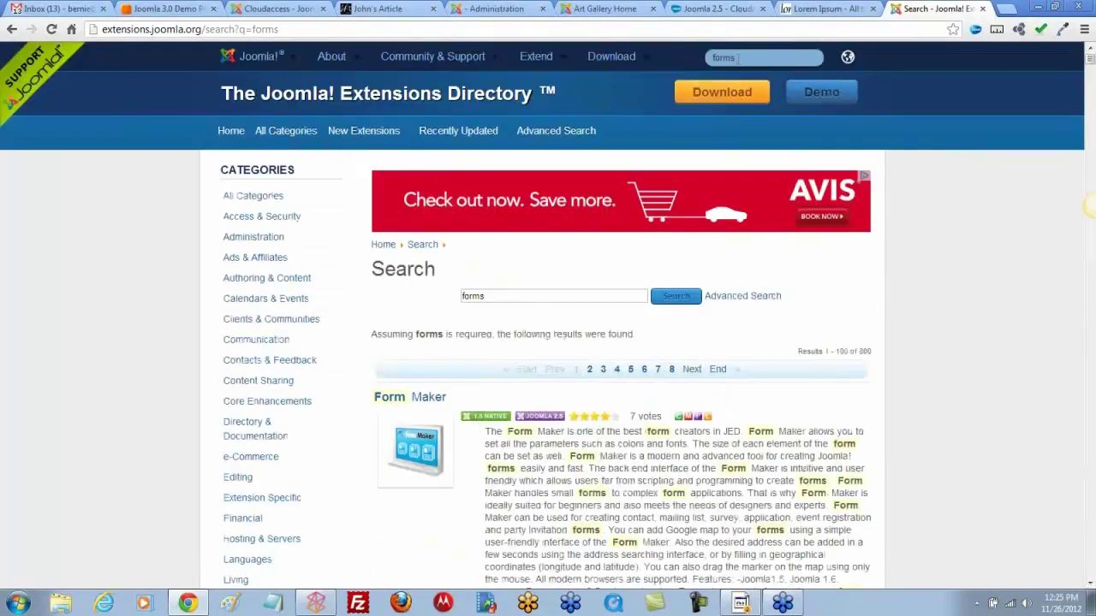
- Search the extensions directory for "rs forms" and look through the listed extensions
left_click(738, 57)
type("f")
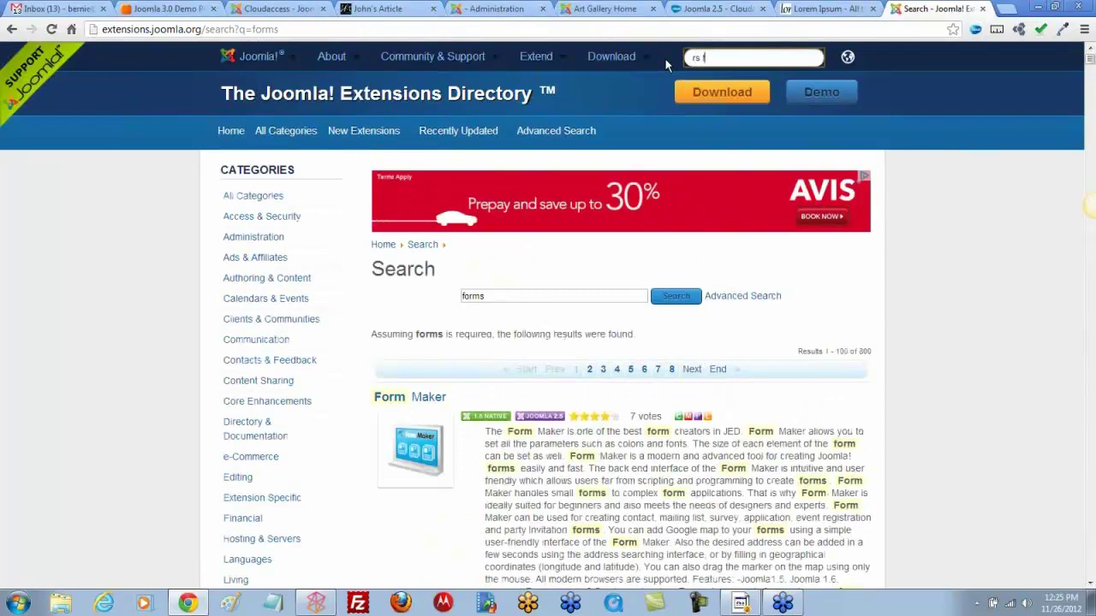
type("orms")
key("Return")
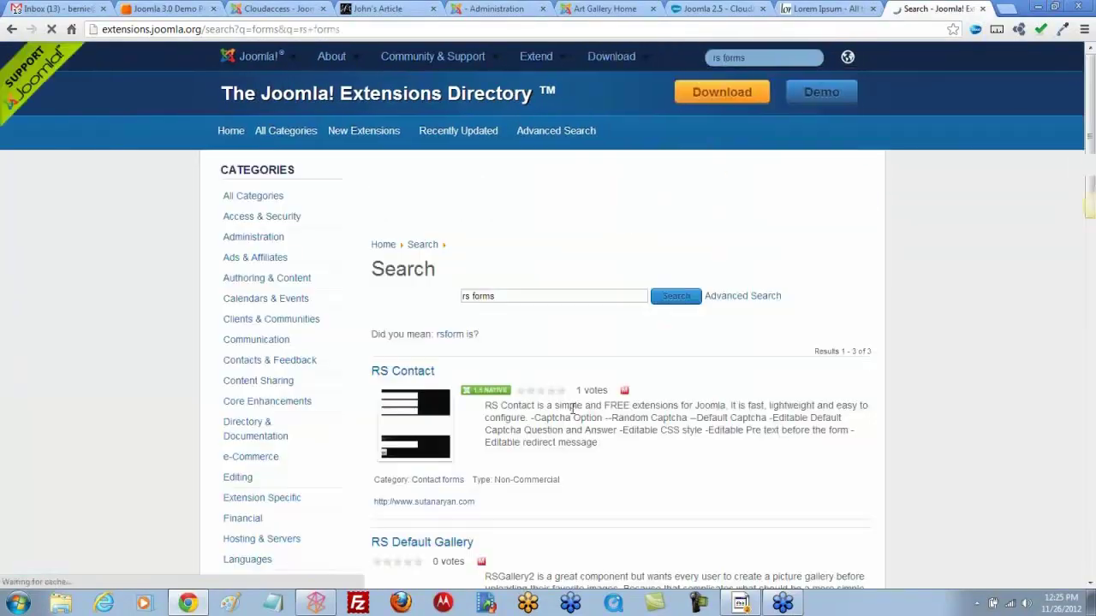
scroll(582, 424, "down", 3)
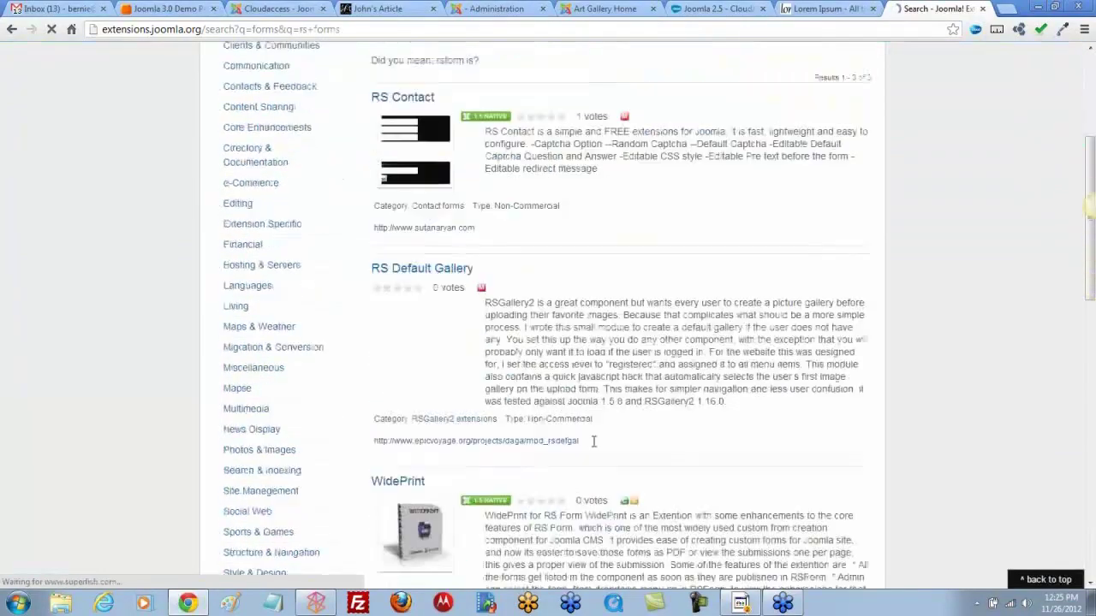
scroll(593, 441, "up", 2)
scroll(594, 441, "down", 5)
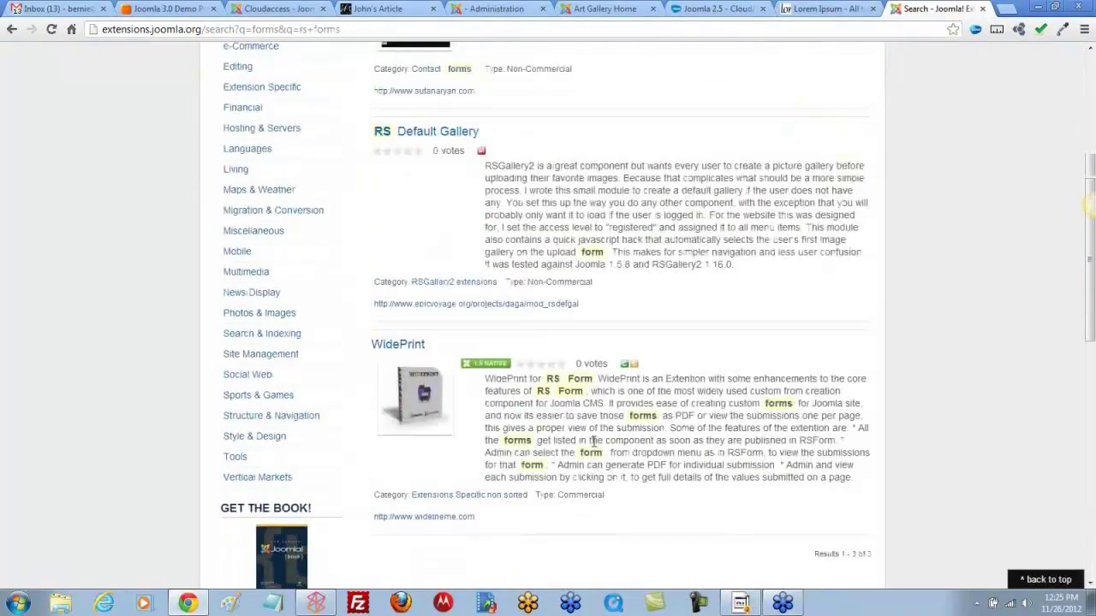
scroll(588, 440, "up", 8)
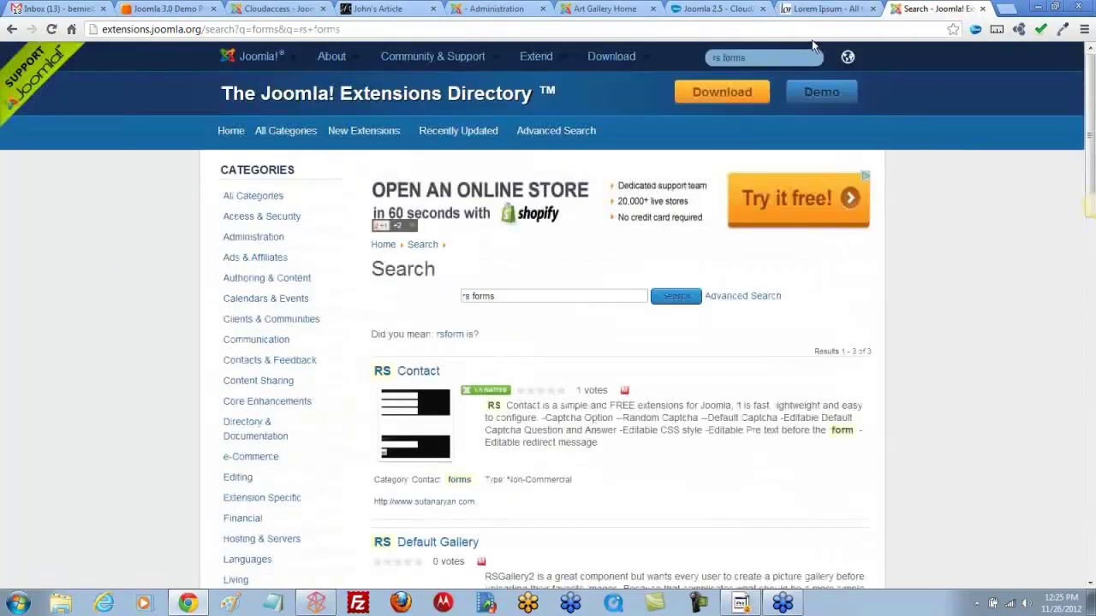
- Refine the extension search to "rs forms pro"
left_click(755, 57)
type("rs forms")
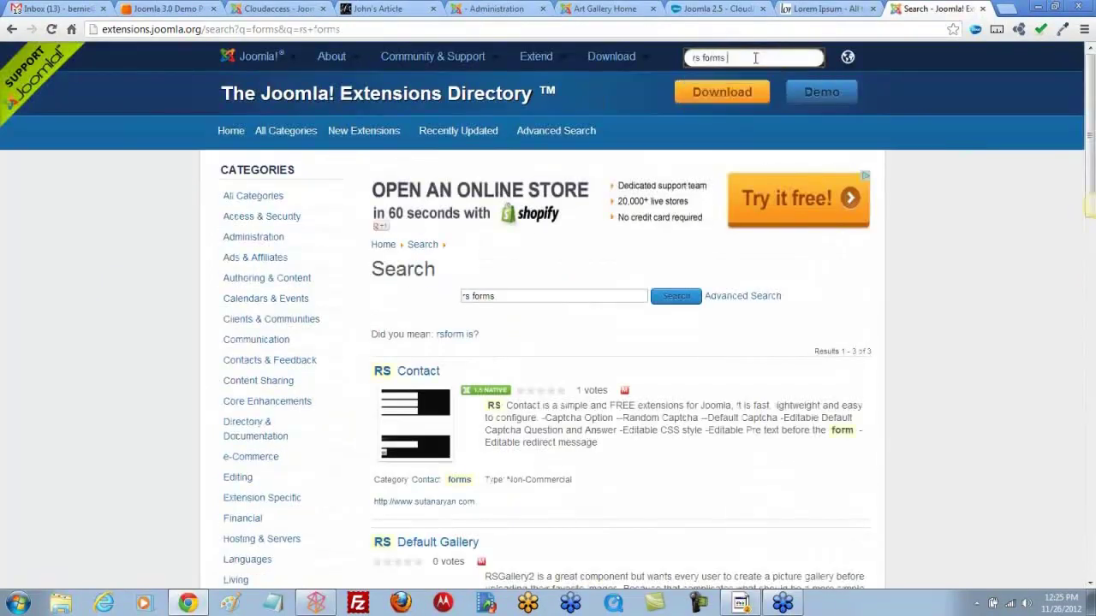
key("Return")
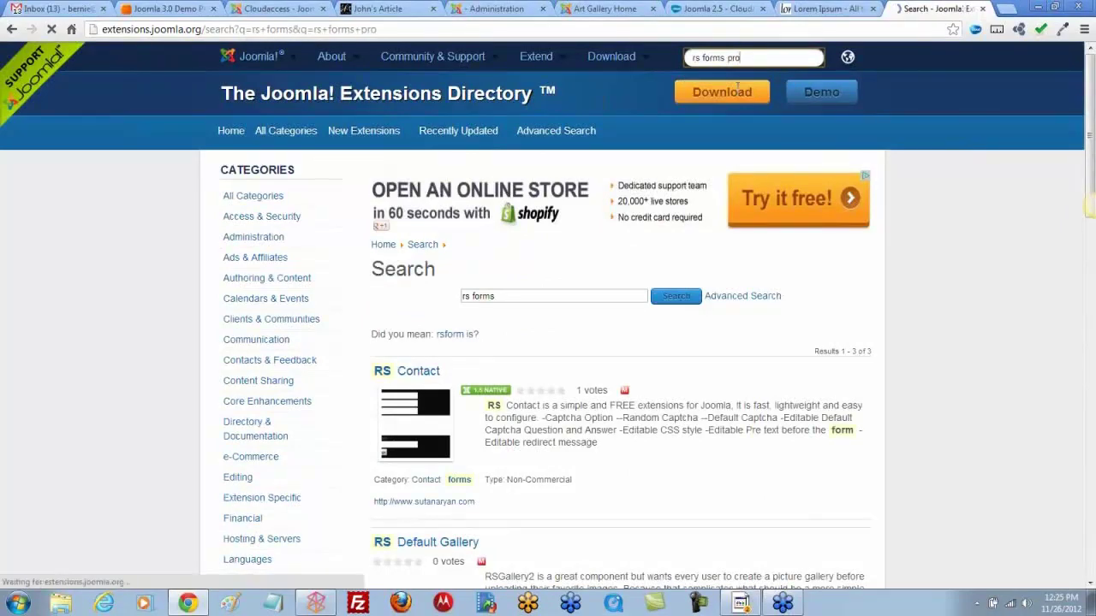